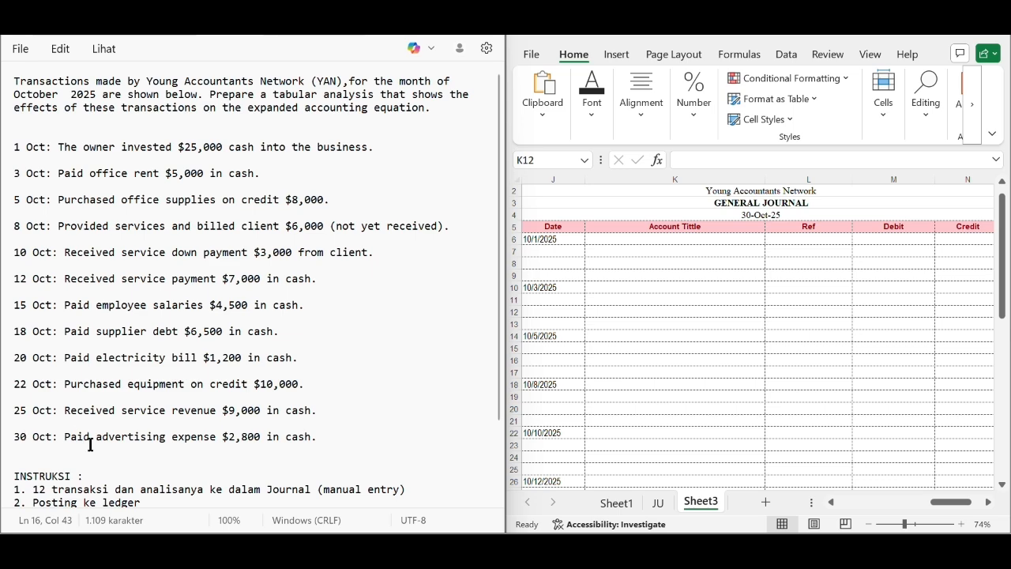
Review the October transactions and the numbered instructions in the text file alongside the blank general journal.
click(112, 464)
scroll(112, 463, down, 2)
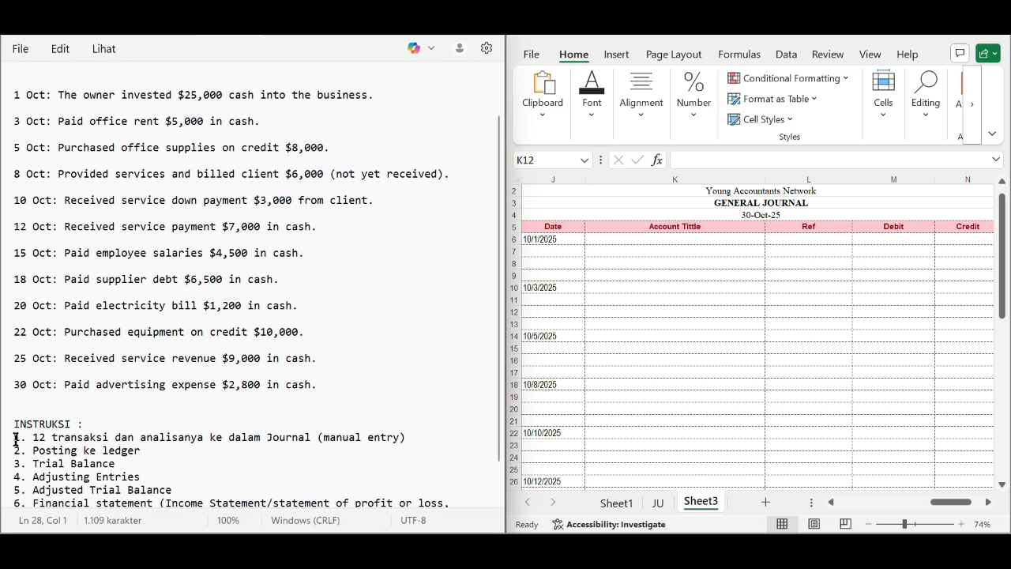
scroll(59, 448, down, 1)
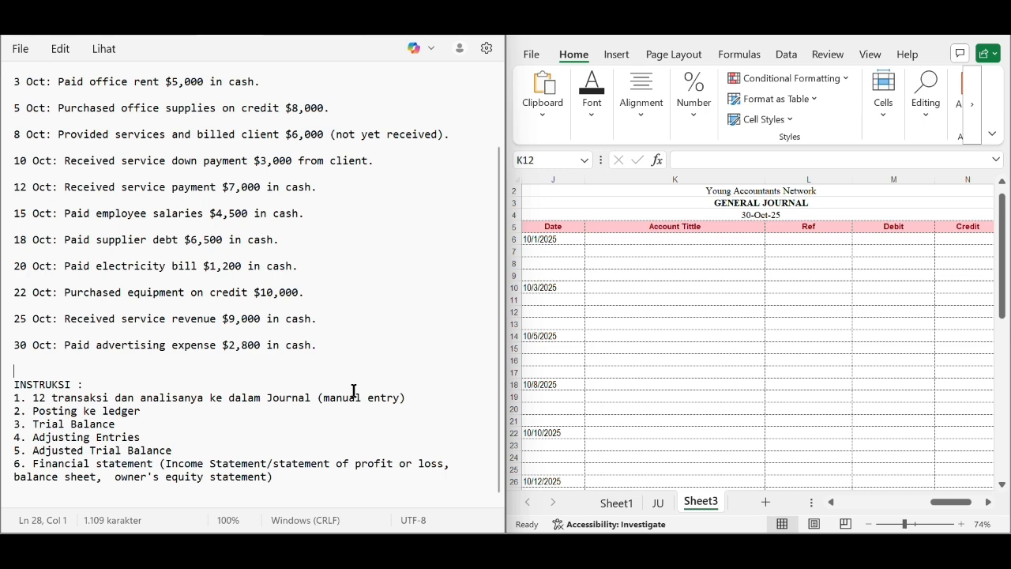
click(689, 279)
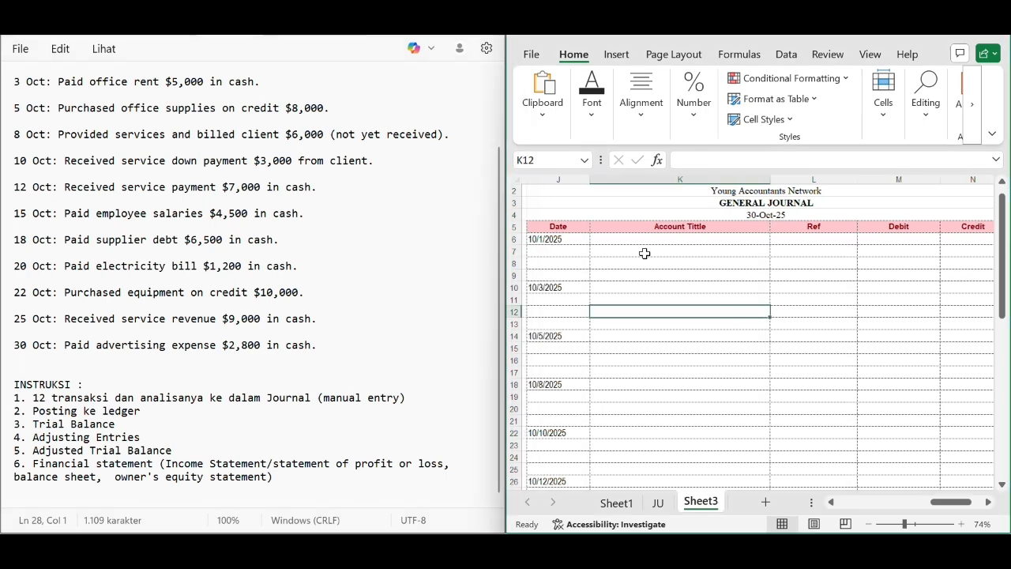
scroll(645, 252, left, 3)
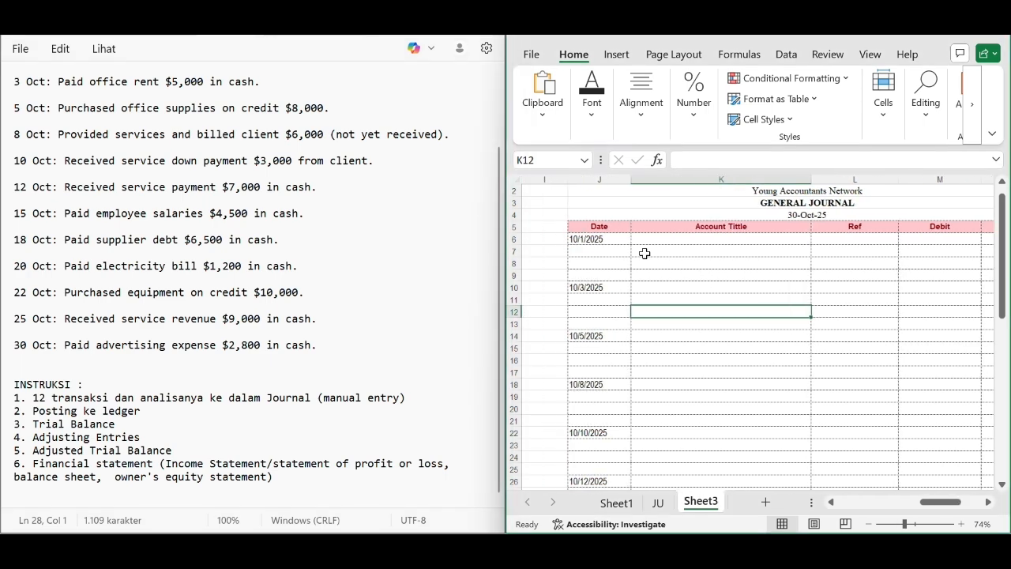
scroll(811, 271, right, 1)
scroll(810, 271, down, 1)
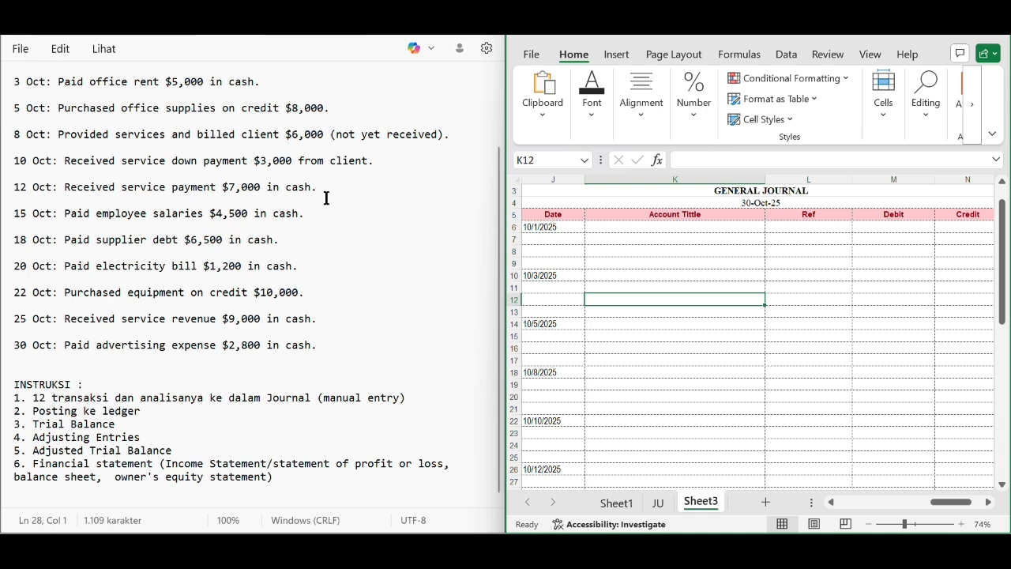
scroll(326, 197, up, 1)
scroll(339, 184, up, 2)
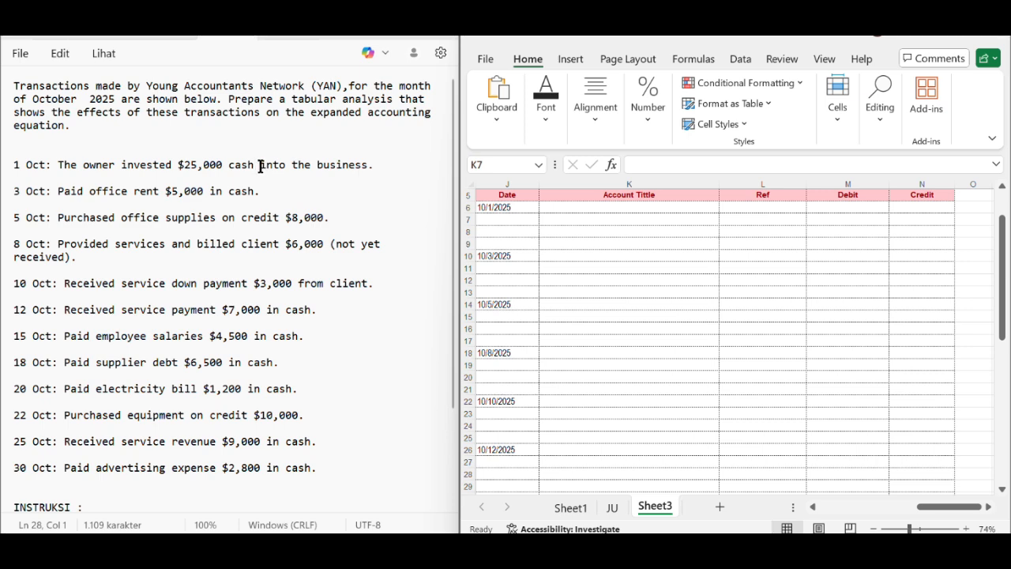
Record the debit line of the 10/1/2025 journal entry: account Cash, ref 101, debit 25,000.
click(621, 205)
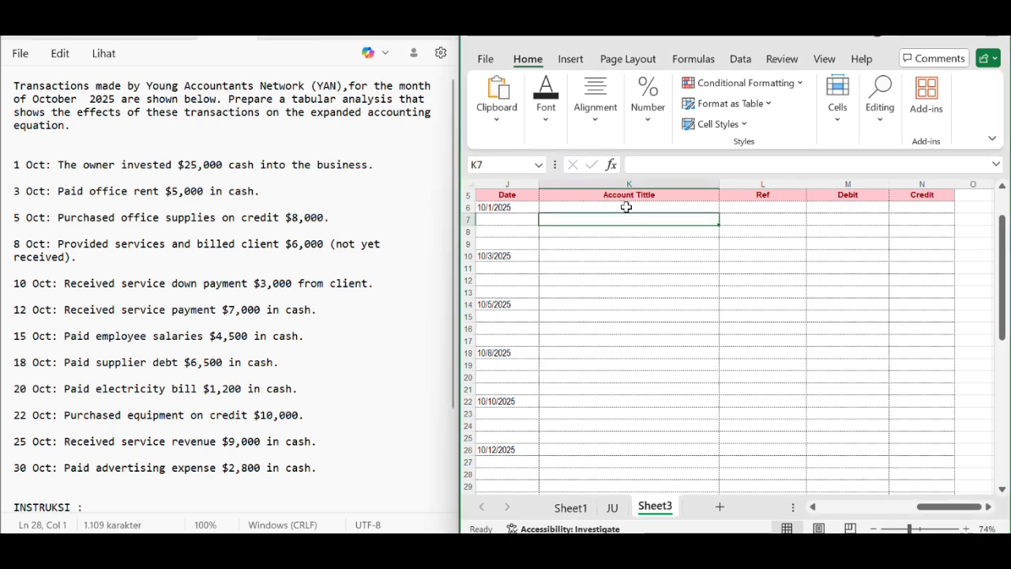
click(627, 207)
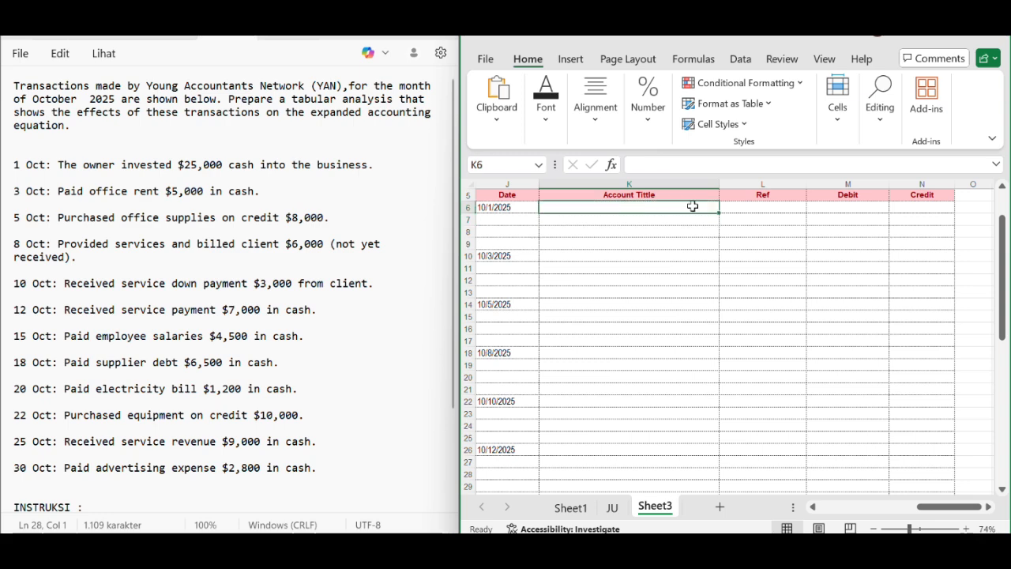
click(843, 207)
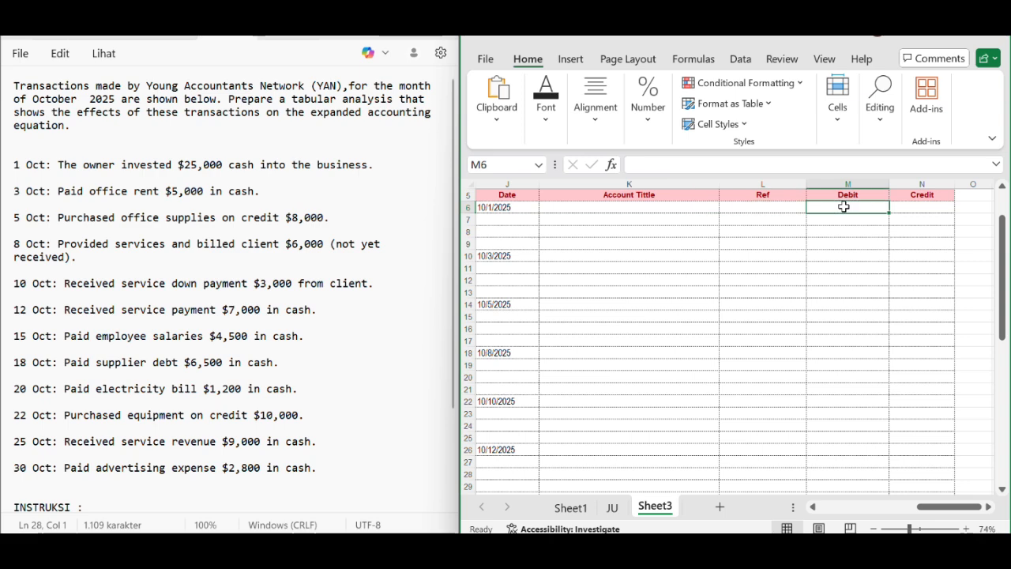
click(632, 207)
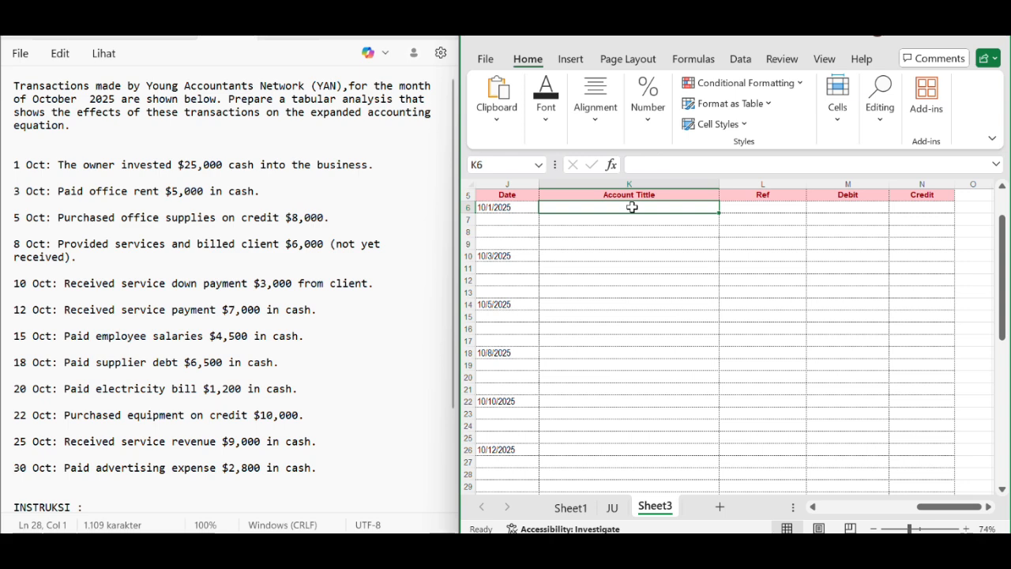
double_click(632, 207)
text(Cash)
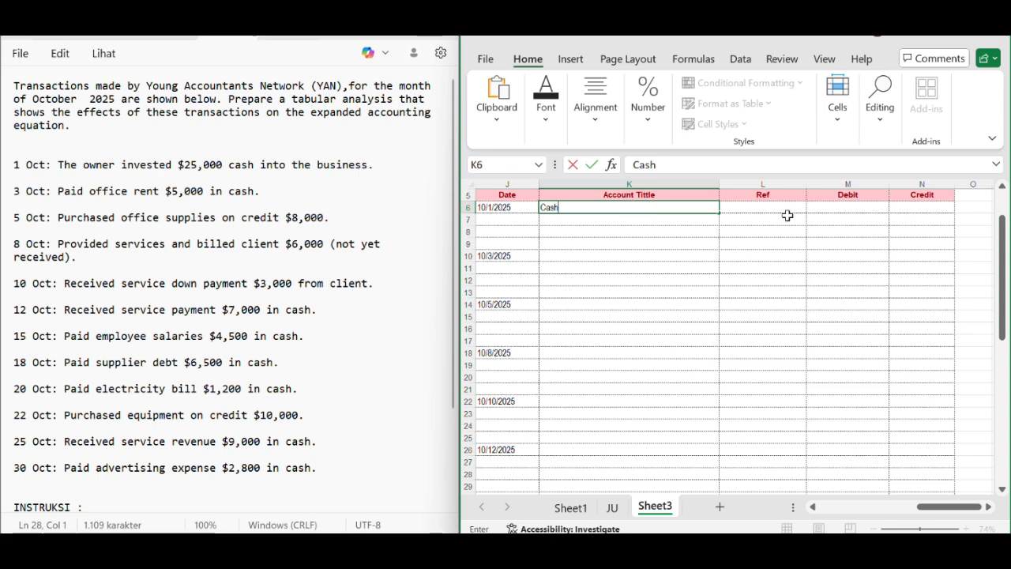
click(756, 207)
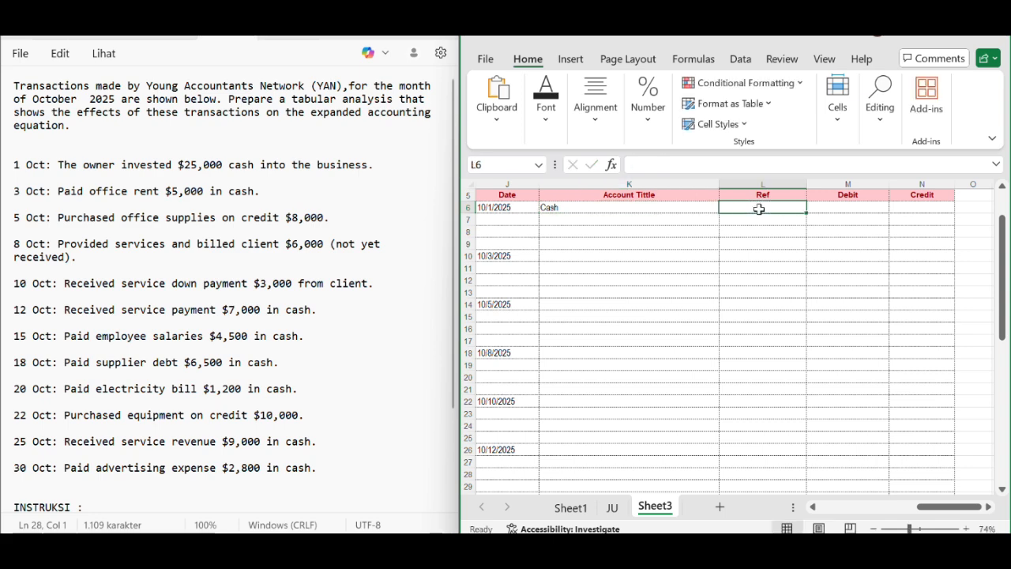
double_click(759, 208)
text(101)
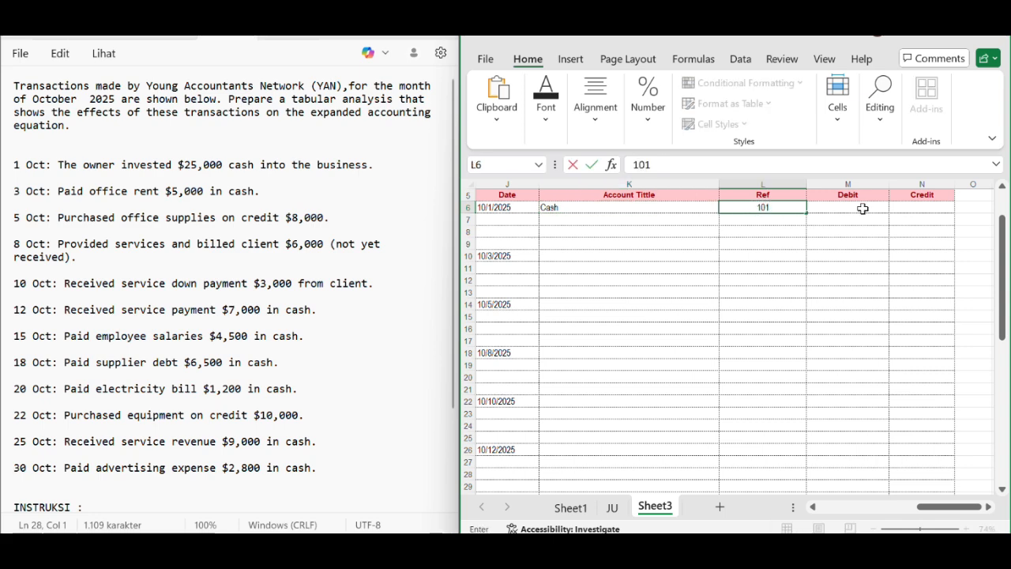
click(861, 209)
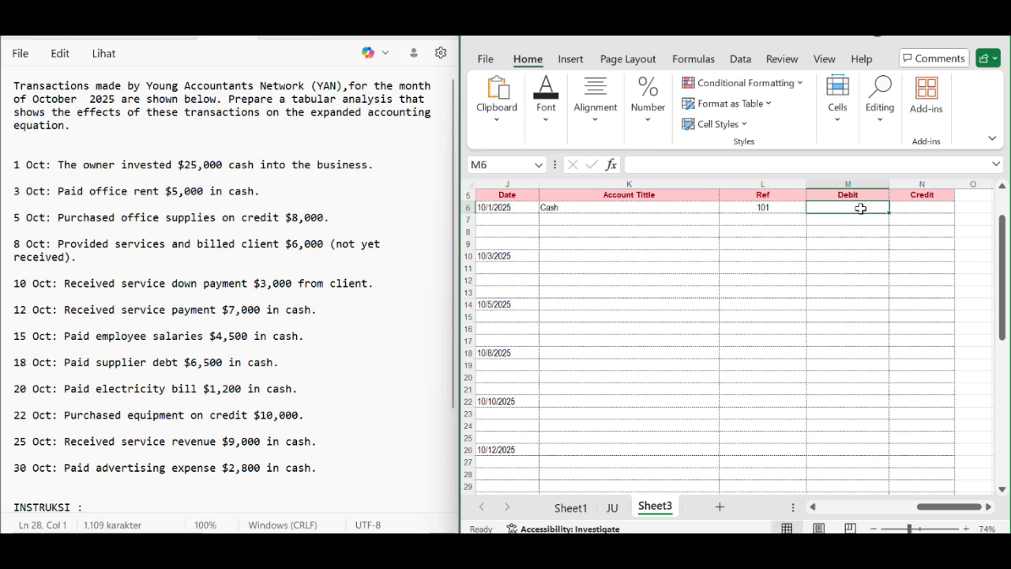
text(25)
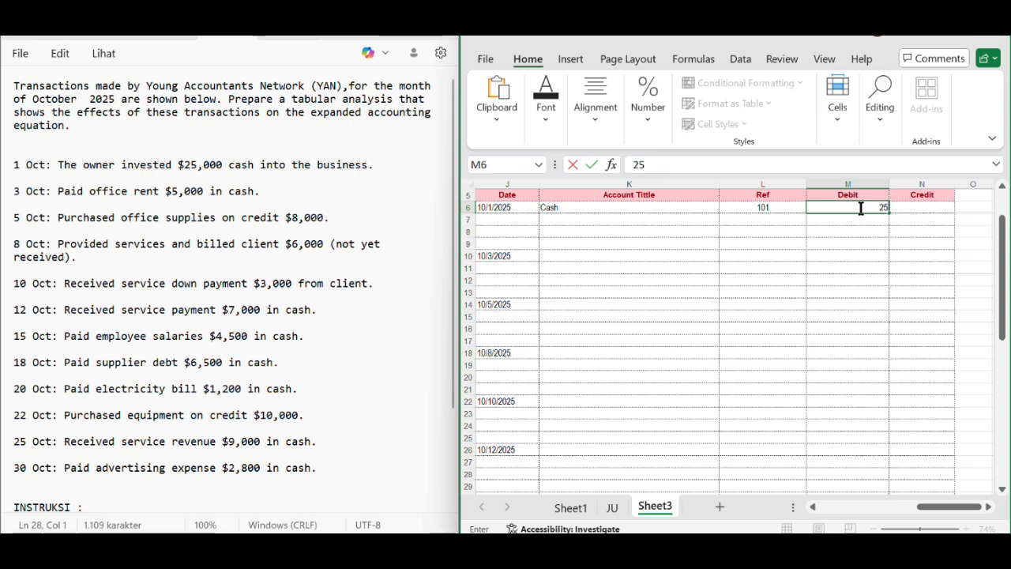
text(000)
Add the indented credit line "Owners capital" below Cash in the 10/1/2025 entry, with a credit of 25,000.
click(574, 218)
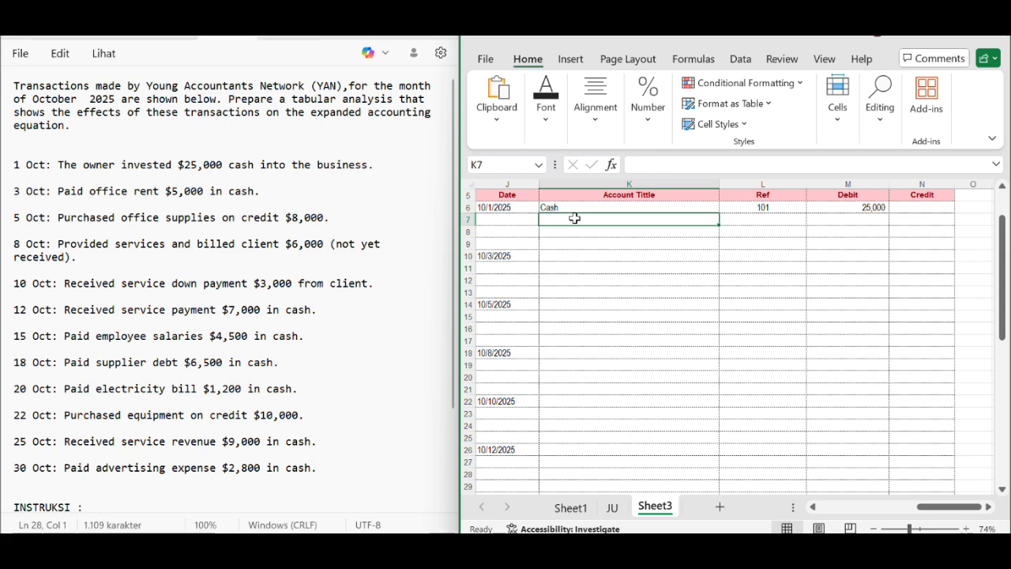
text(O)
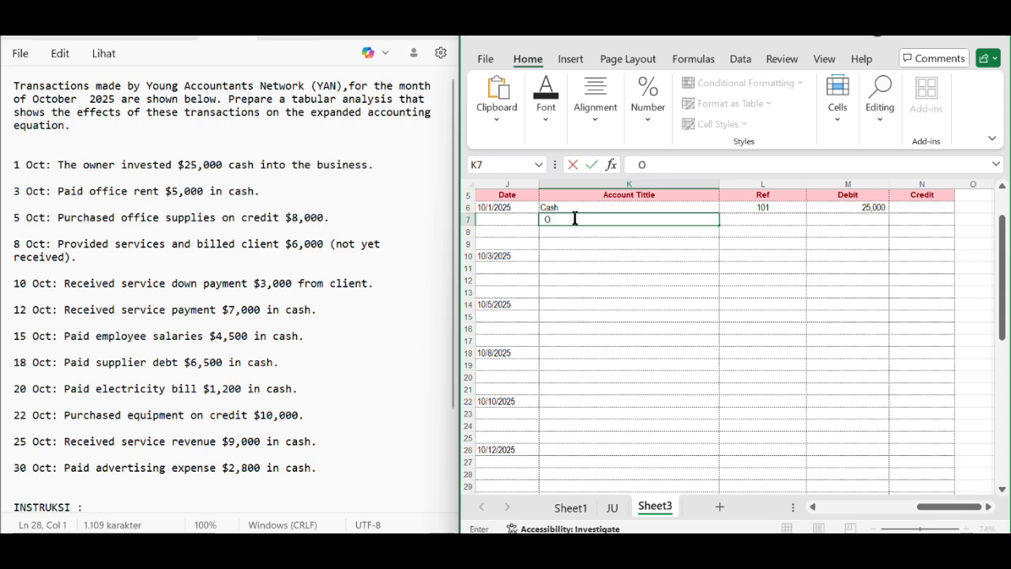
text(wners capital)
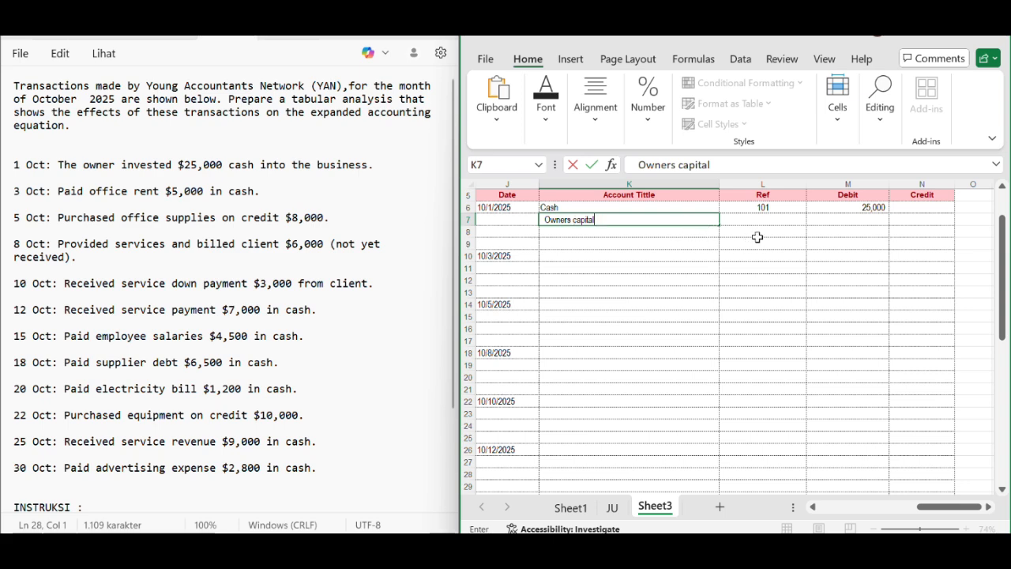
click(923, 224)
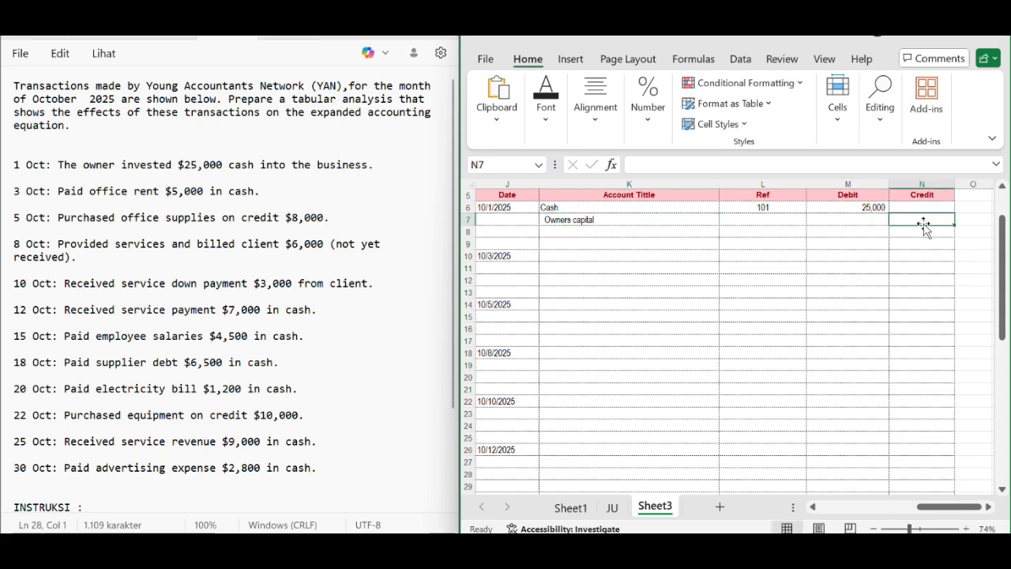
text(25000)
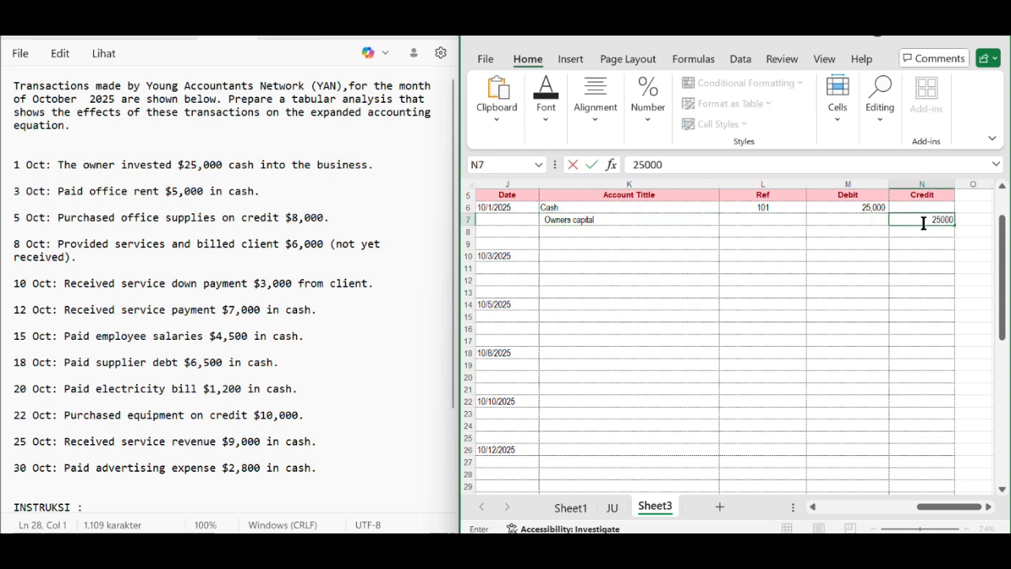
Enter the explanation "(Cash Ivestment by owner)" beneath the Owners capital line.
click(543, 233)
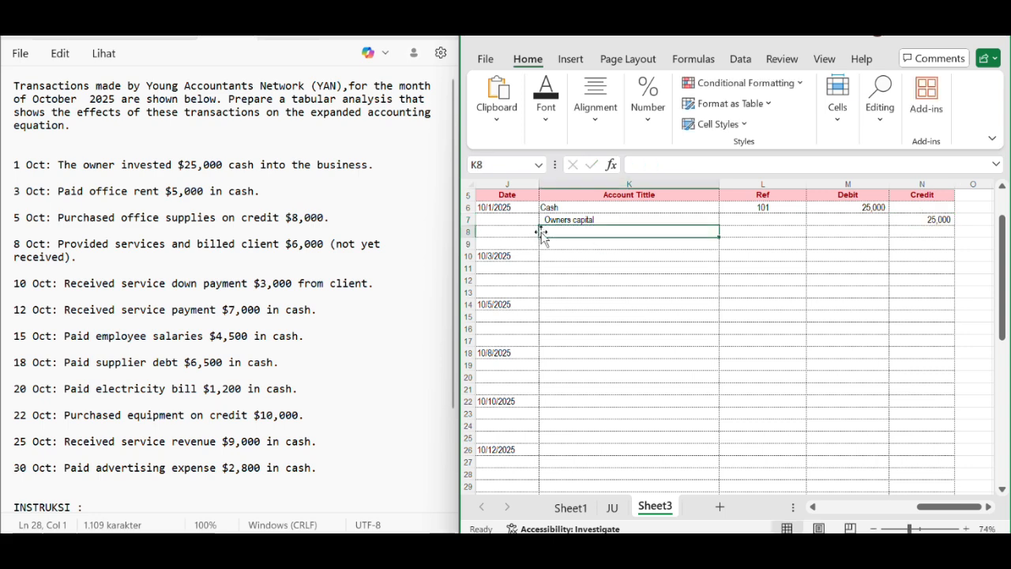
text(()
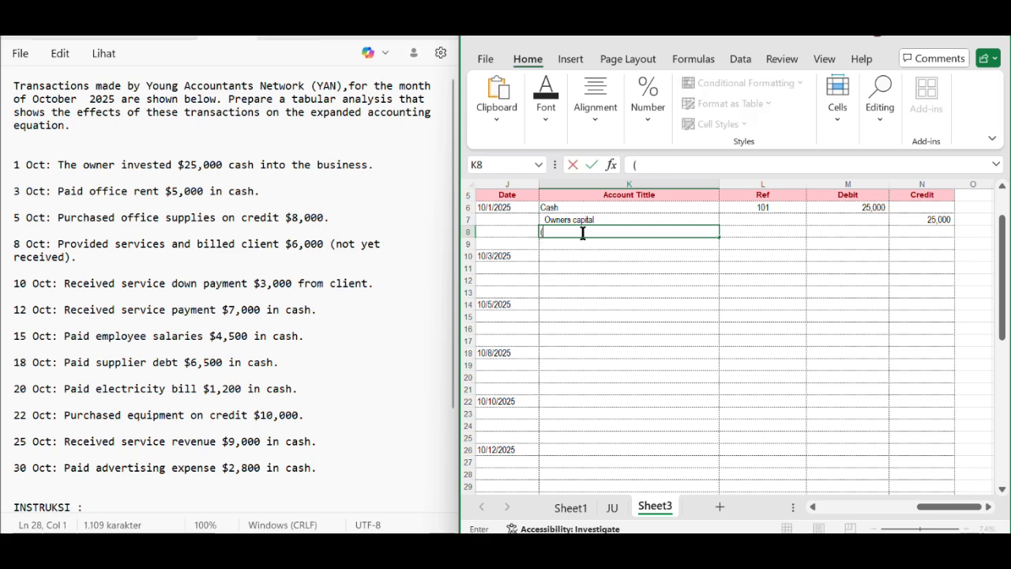
text(Cash Ivestmen)
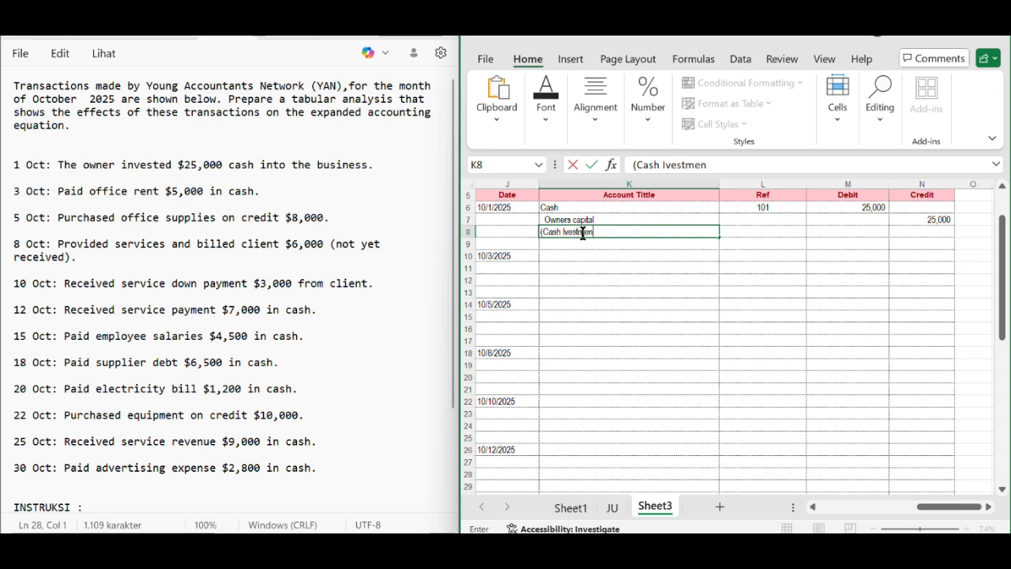
text(t by owner)
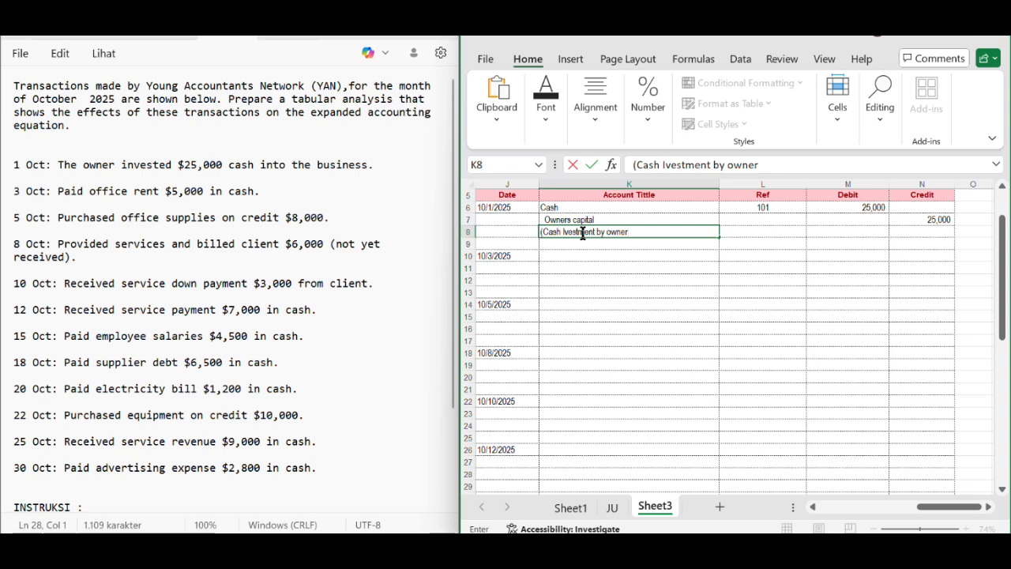
text())
Record the debit line of the 10/3/2025 journal entry: account Rent expense, ref 729, debit 5,000.
click(551, 255)
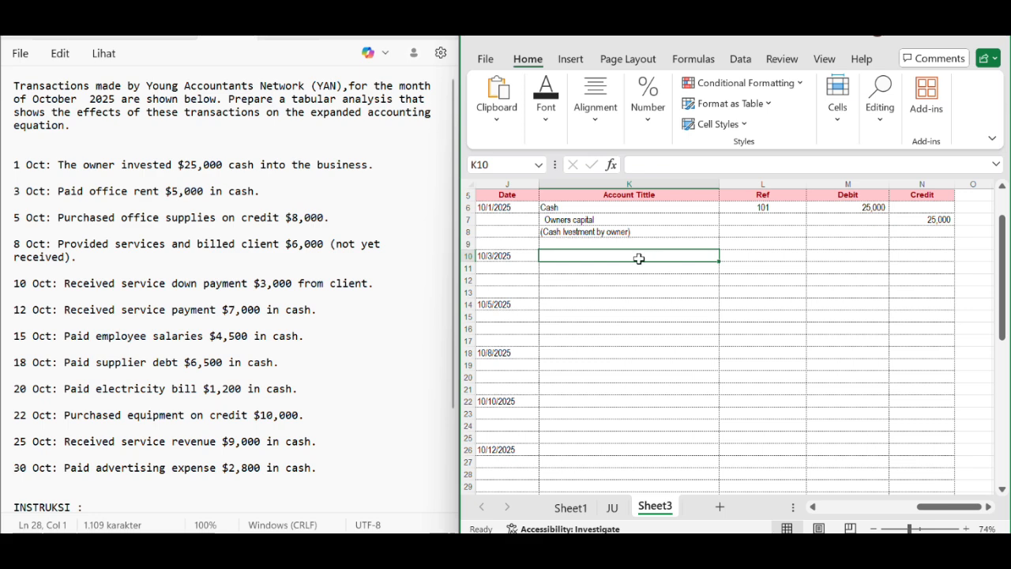
double_click(557, 259)
text(Rent)
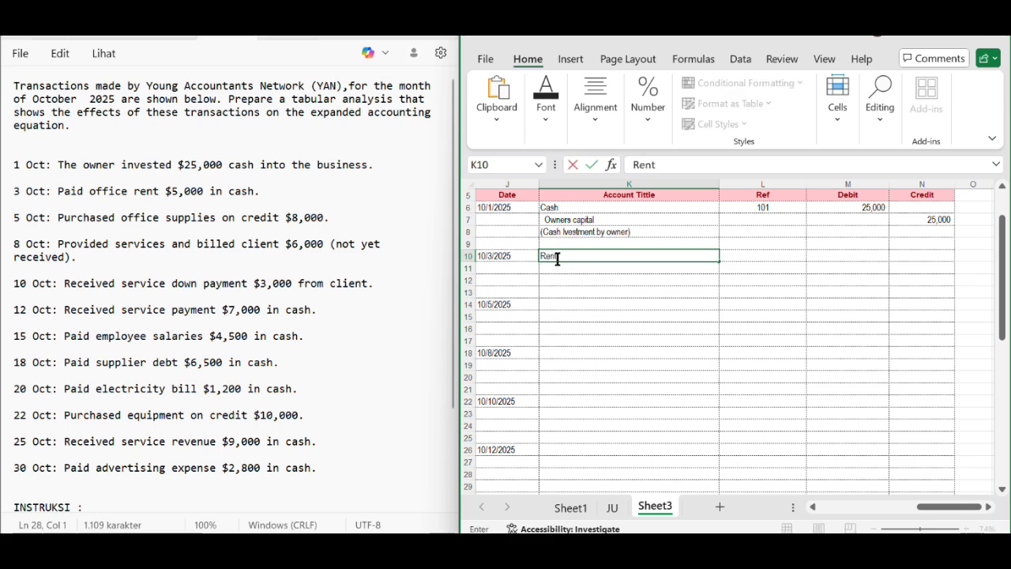
text( expense)
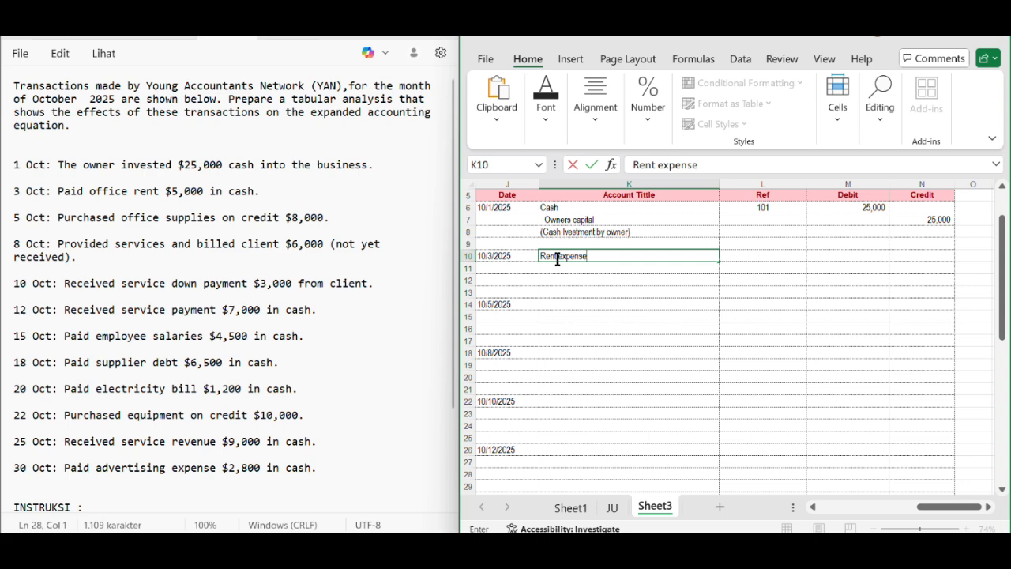
key(ctrl+Return)
click(747, 258)
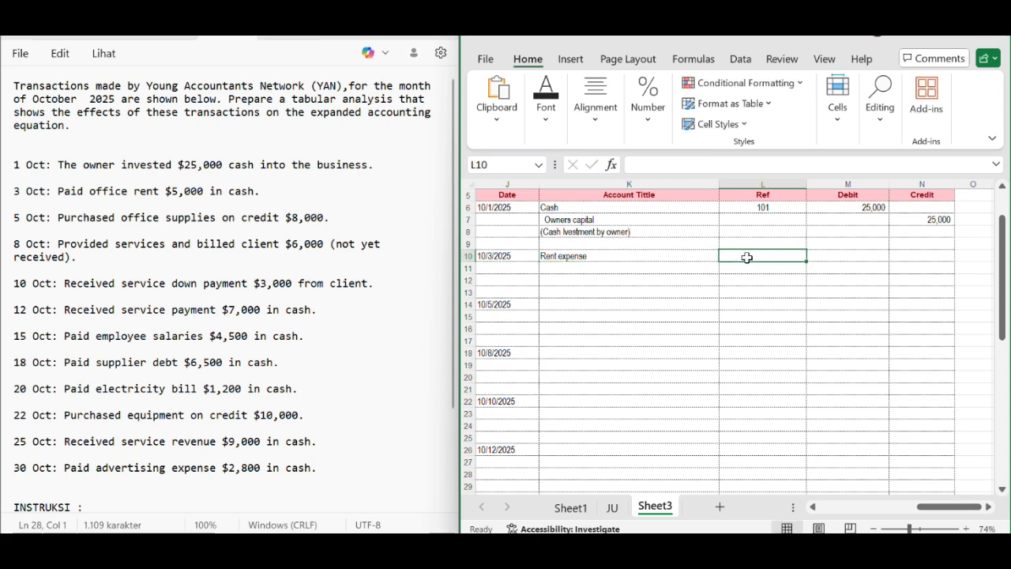
text(72)
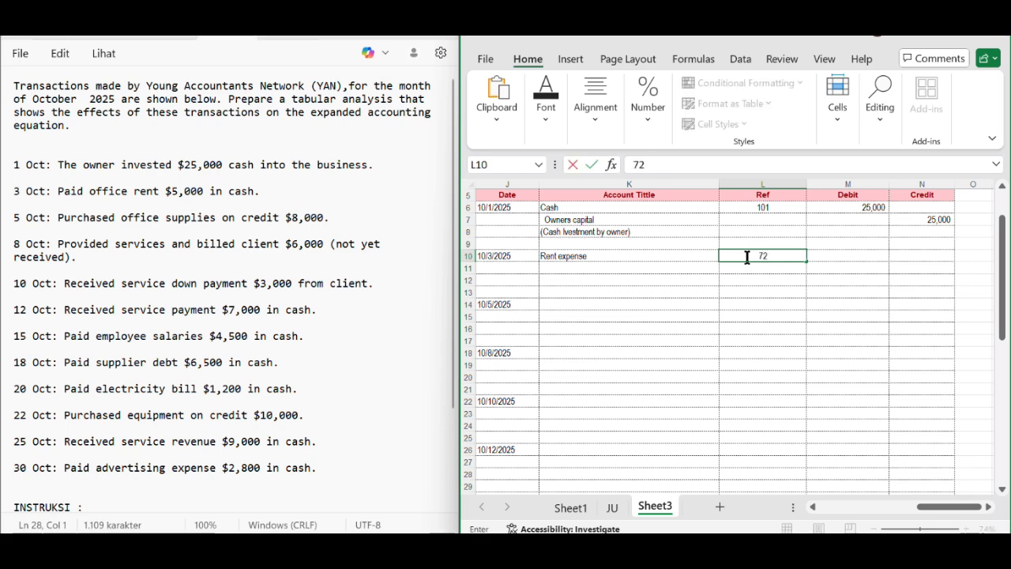
text(9)
click(878, 255)
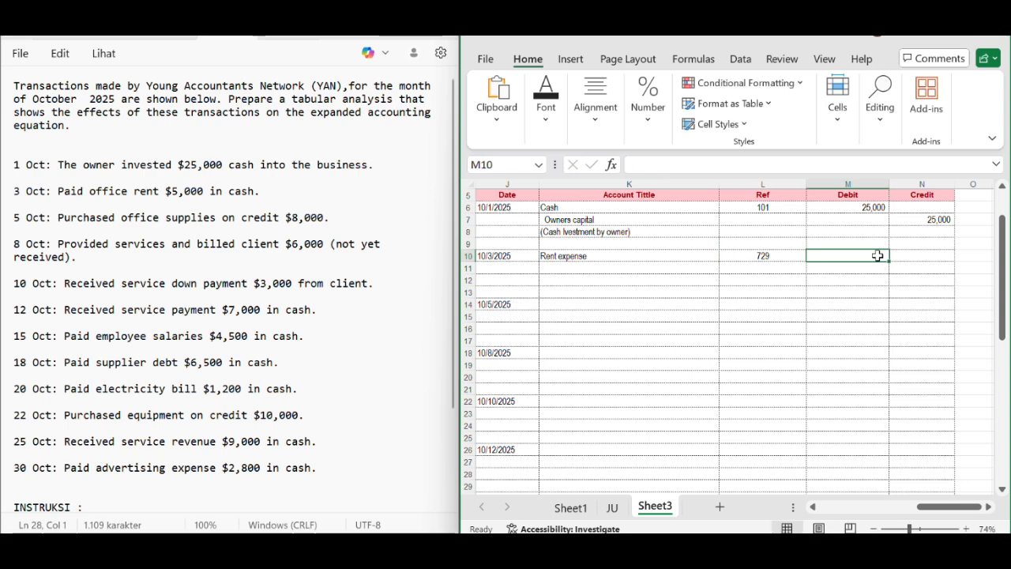
text(5000)
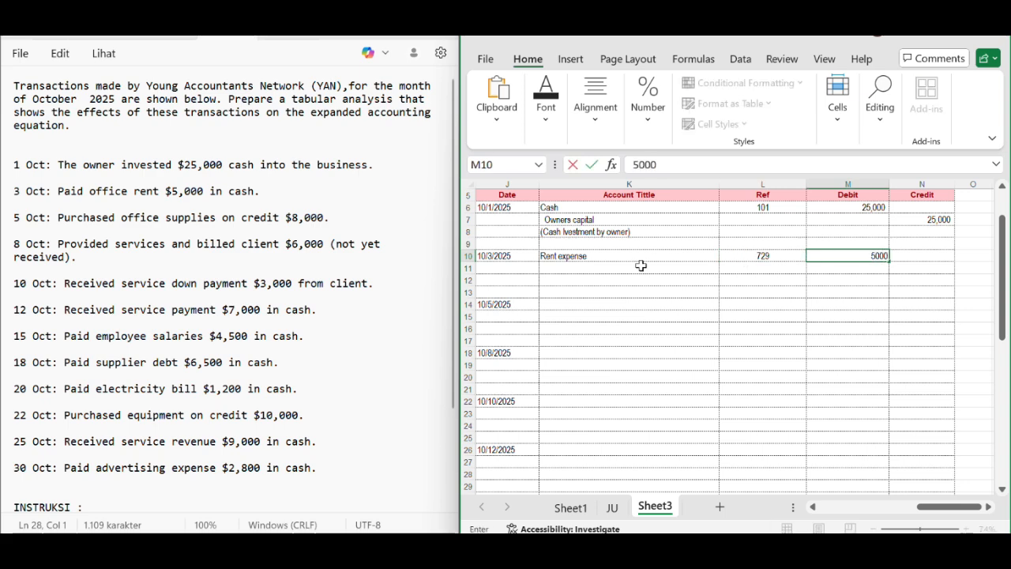
Add the indented credit line "cash" below Rent expense in the 10/3/2025 entry, with ref 101 and a credit of 5,000.
click(593, 275)
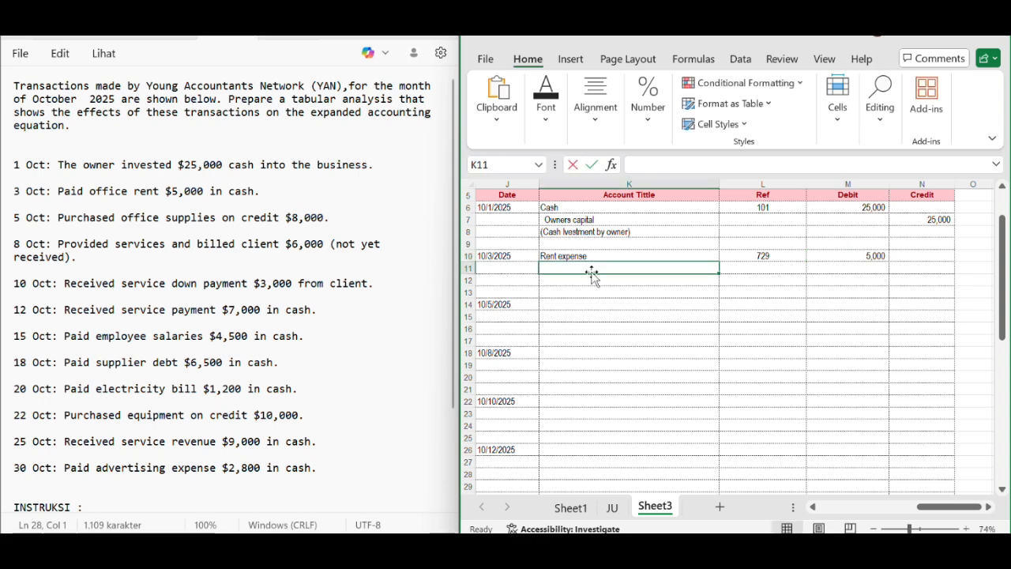
text(ca)
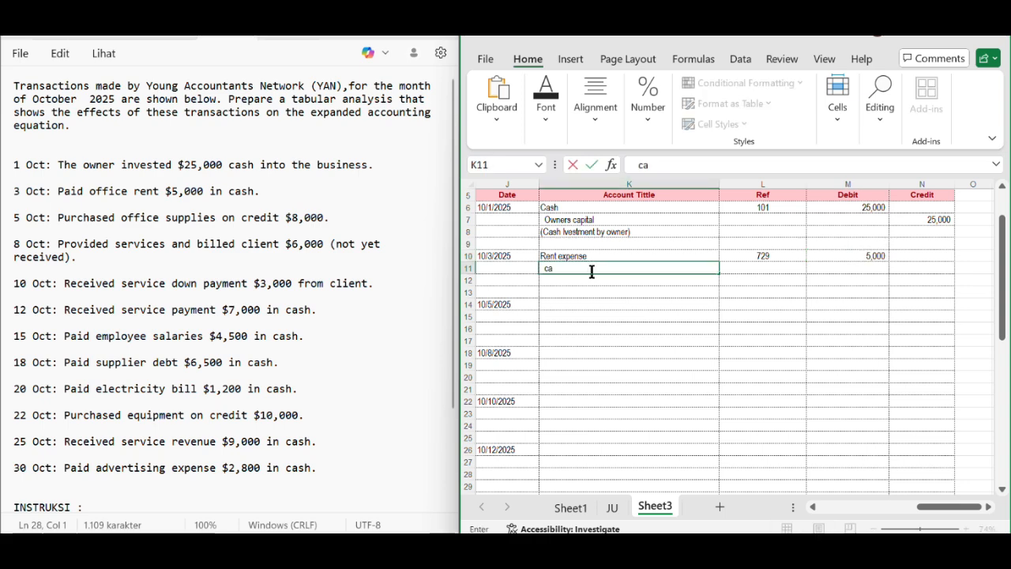
text(sh)
click(772, 269)
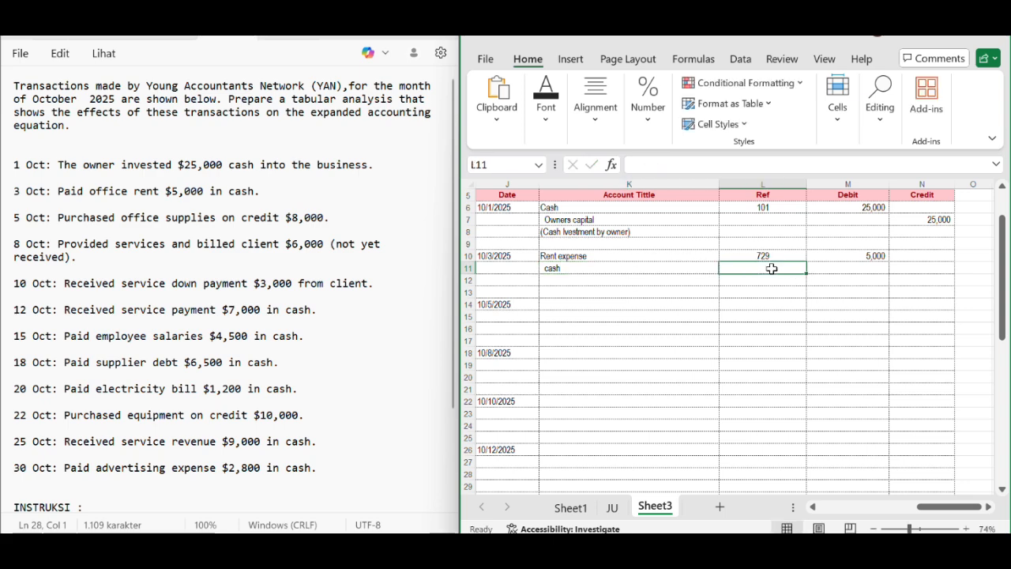
text(101)
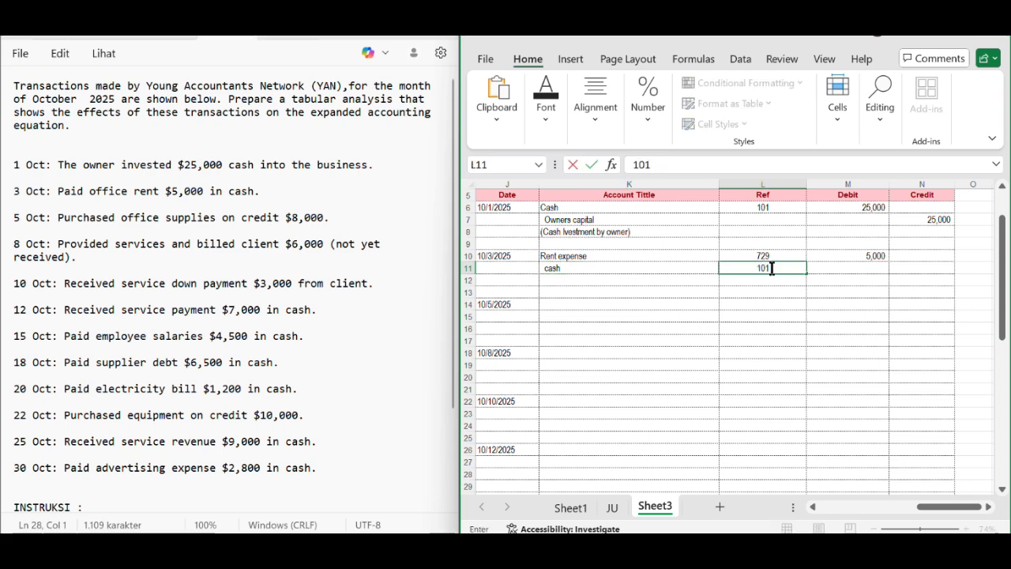
key(ctrl+Return)
click(922, 266)
text(5)
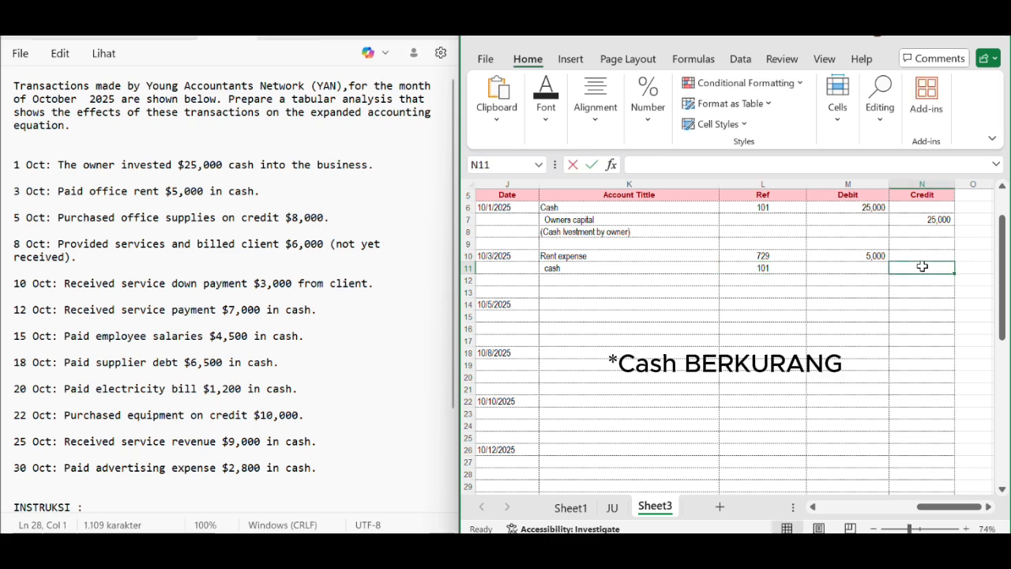
text(000)
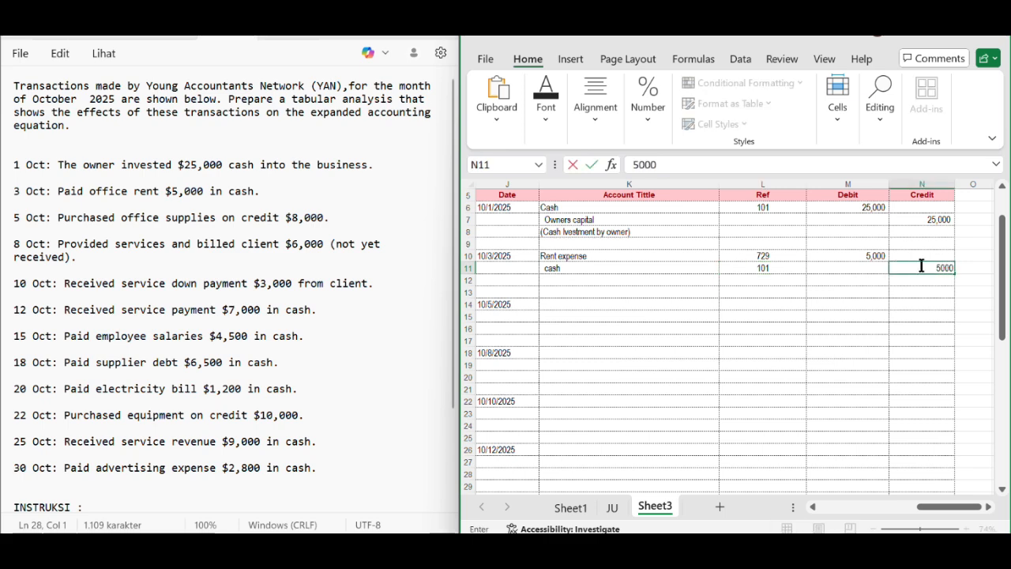
Enter the explanation "(paid rent)" beneath the cash line of the 10/3/2025 entry.
click(555, 282)
text(()
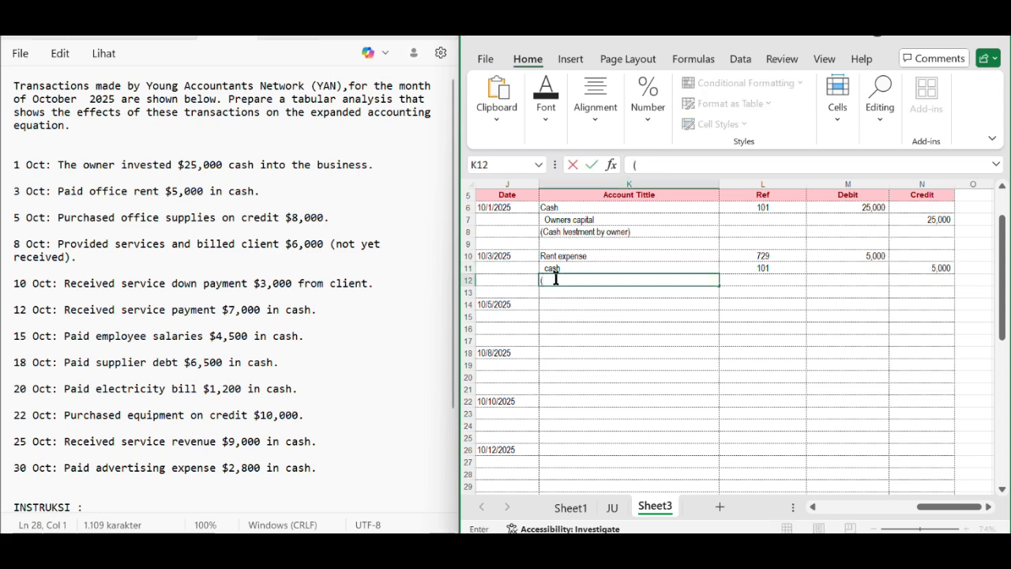
text(paid rent)
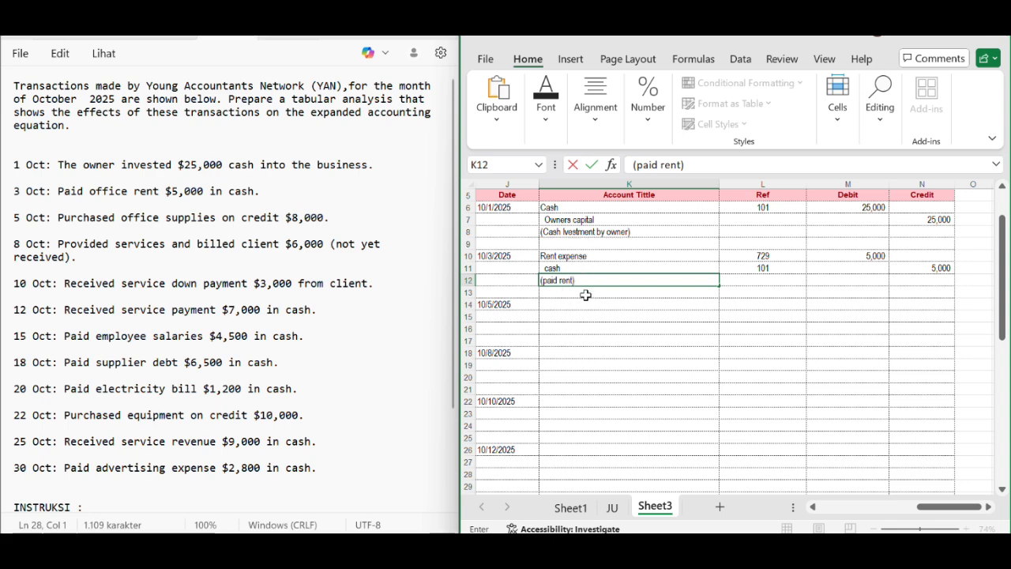
key(ctrl+Return)
Record the debit line of the 10/5/2025 journal entry: account Supplies, ref 126, debit 8,000.
click(584, 304)
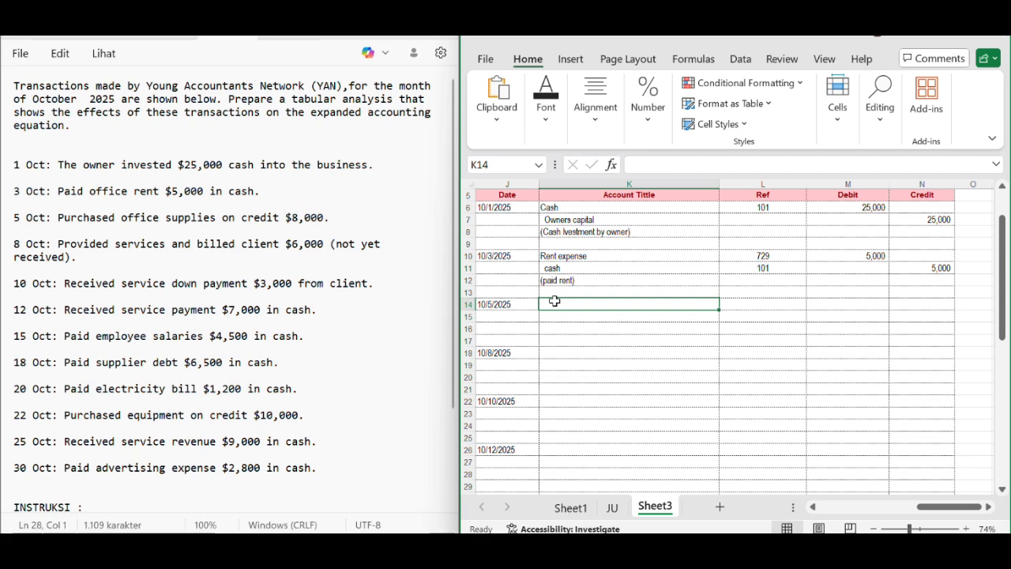
text(s)
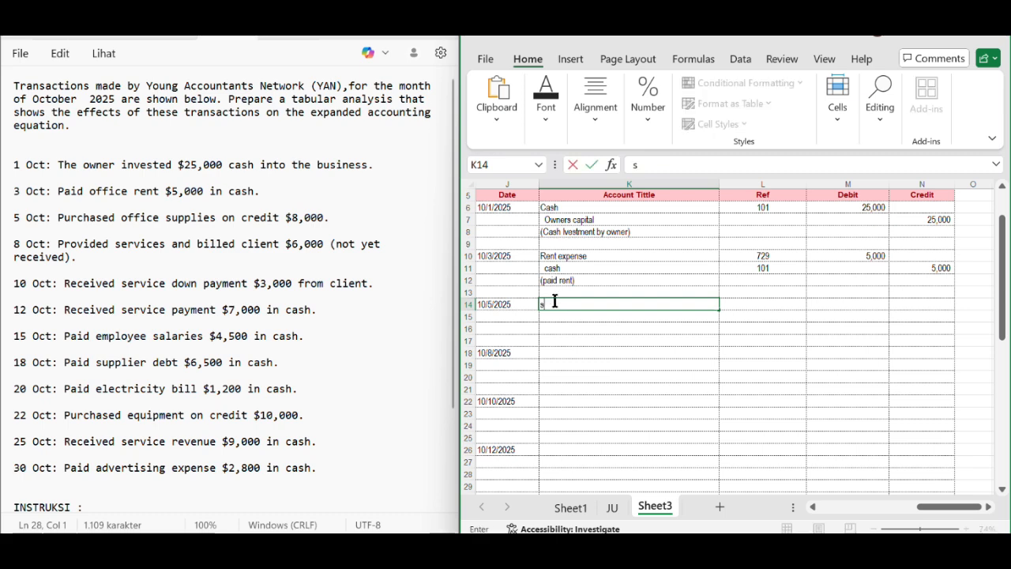
text(upplie)
click(749, 303)
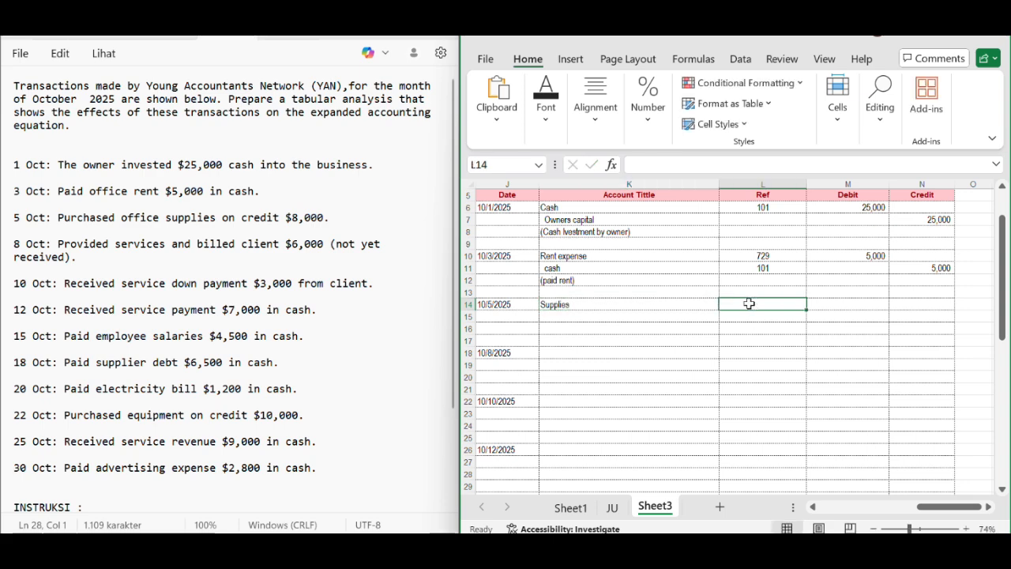
text(126)
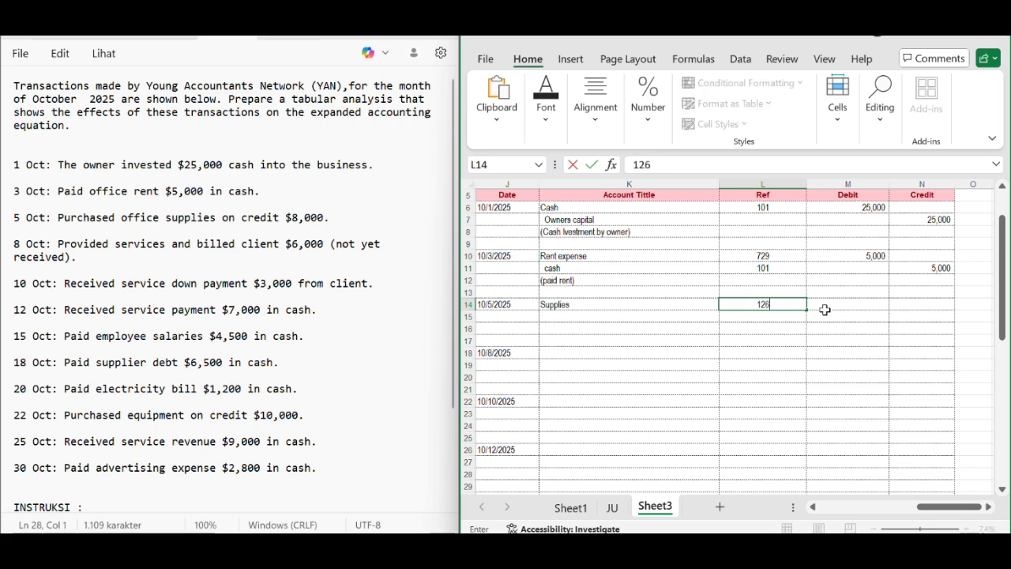
click(847, 303)
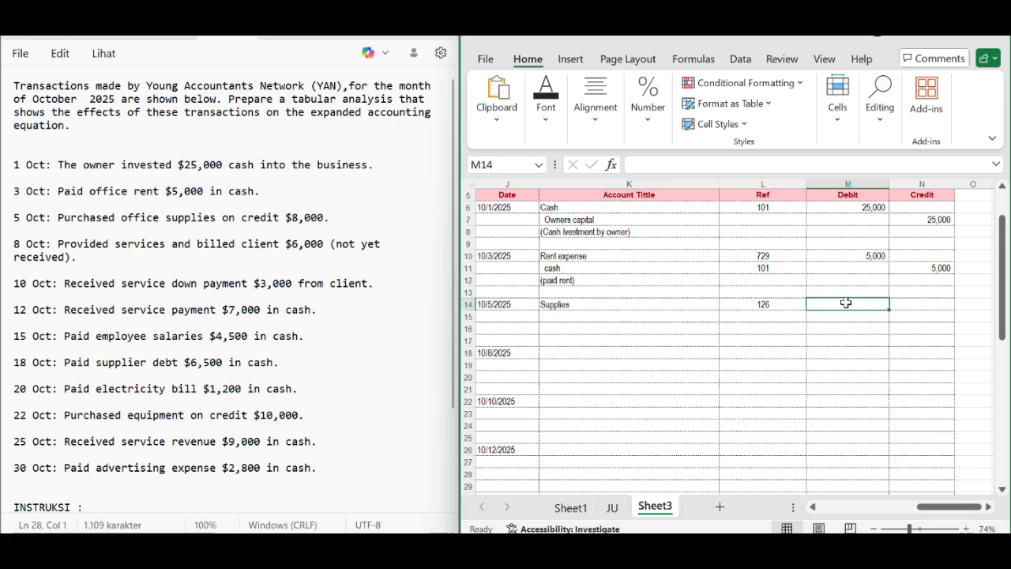
text(8000)
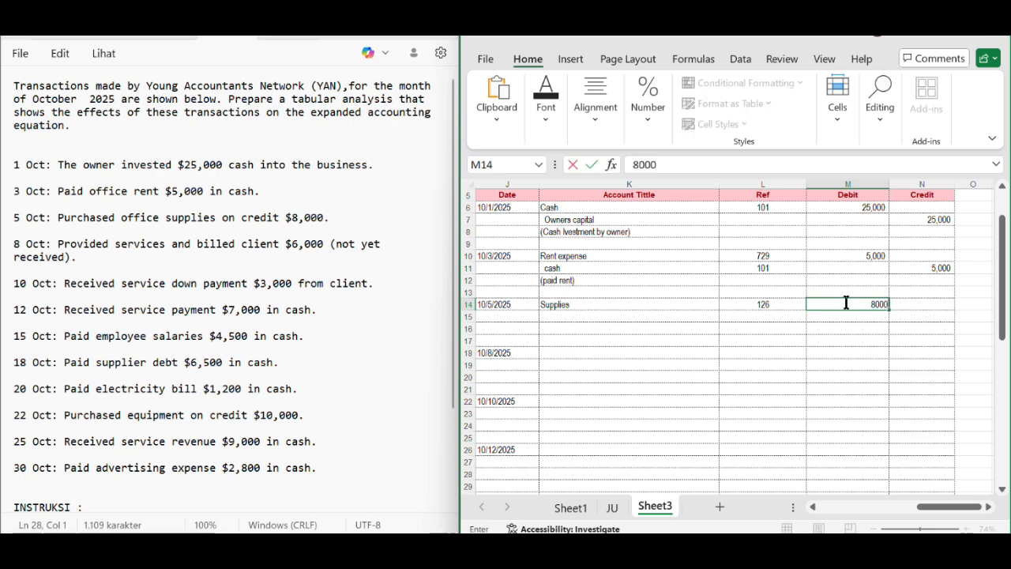
Add the indented credit line "Account payable" below Supplies in the 10/5/2025 entry, with ref 201 and a credit of 8,000.
click(587, 319)
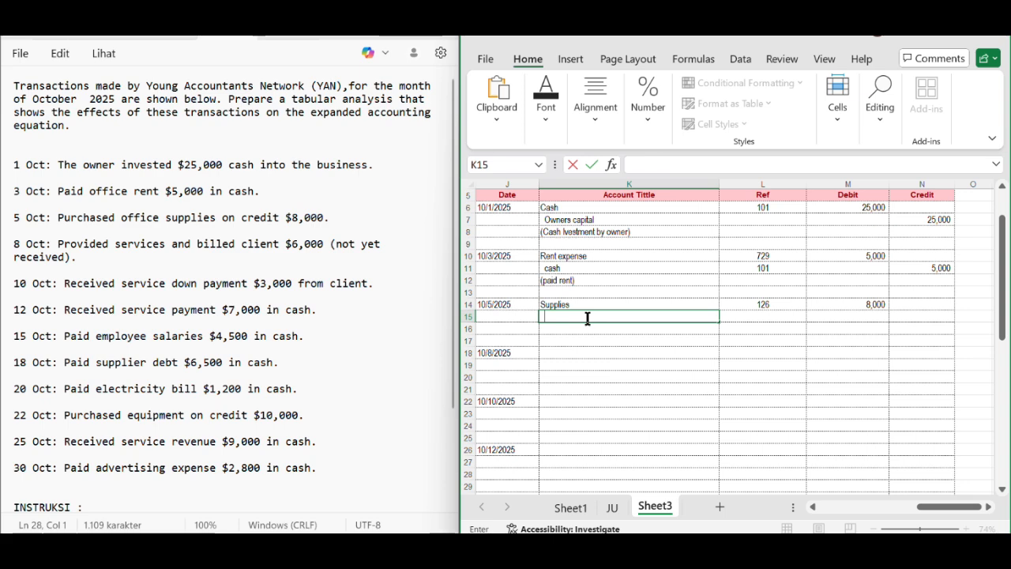
text(Account payable)
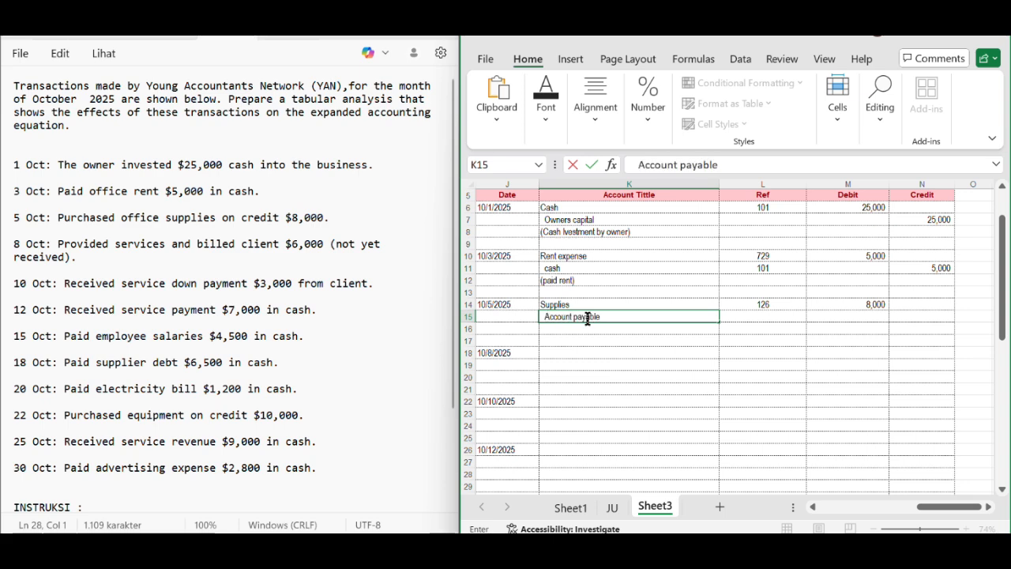
key(ctrl+Return)
click(788, 321)
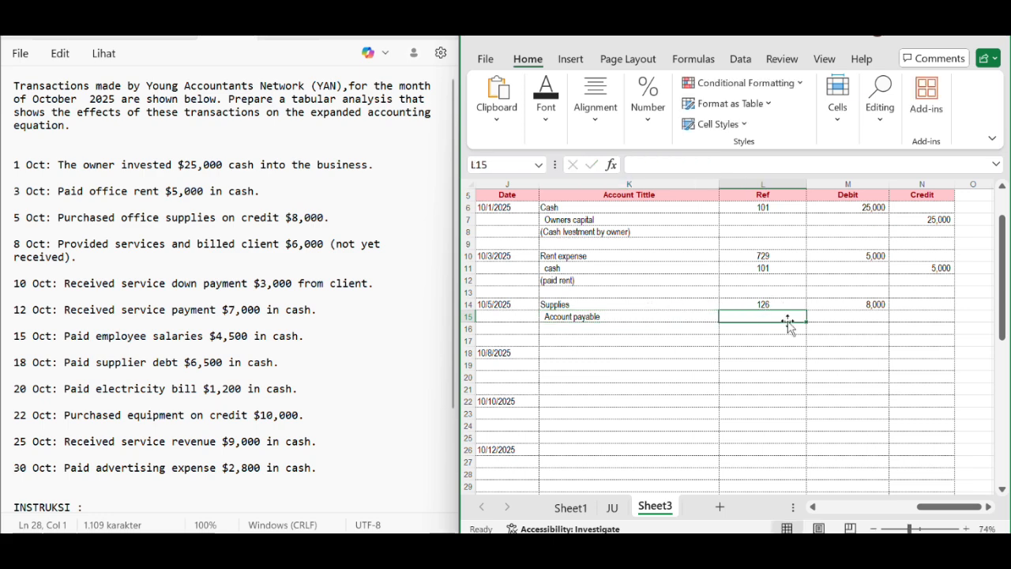
text(201)
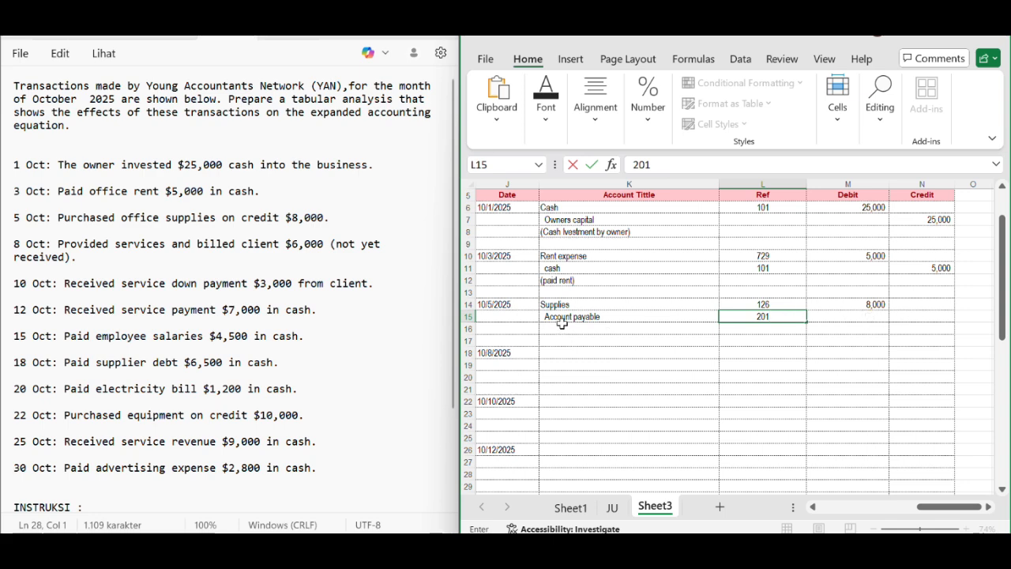
click(938, 317)
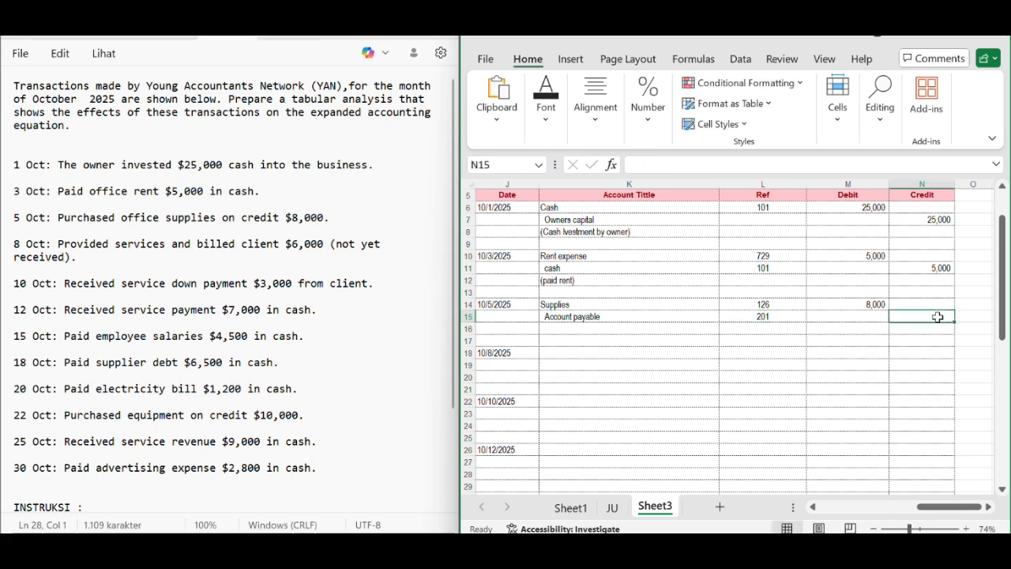
text(8000)
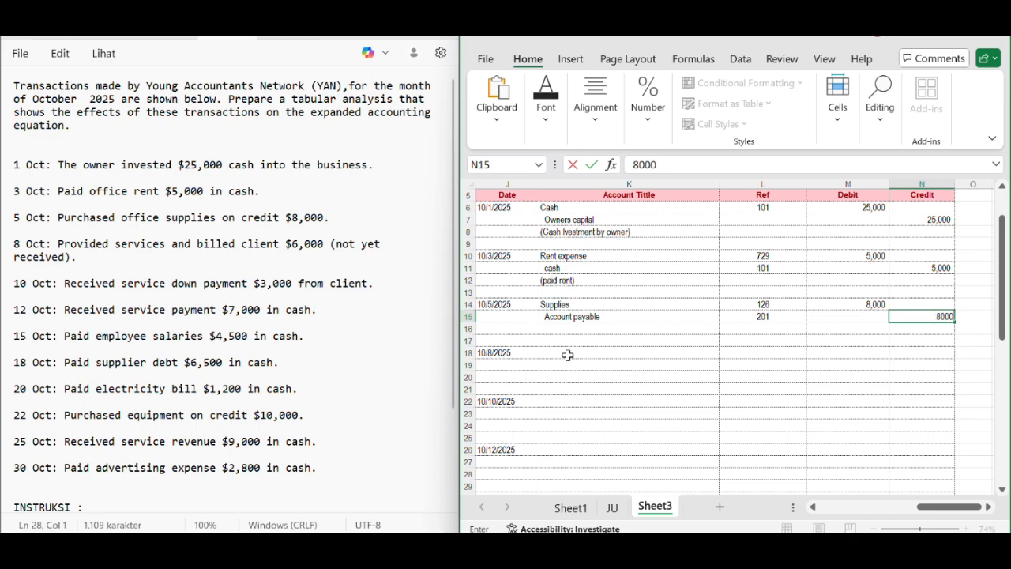
scroll(567, 355, down, 2)
scroll(567, 355, right, 1)
scroll(567, 354, down, 1)
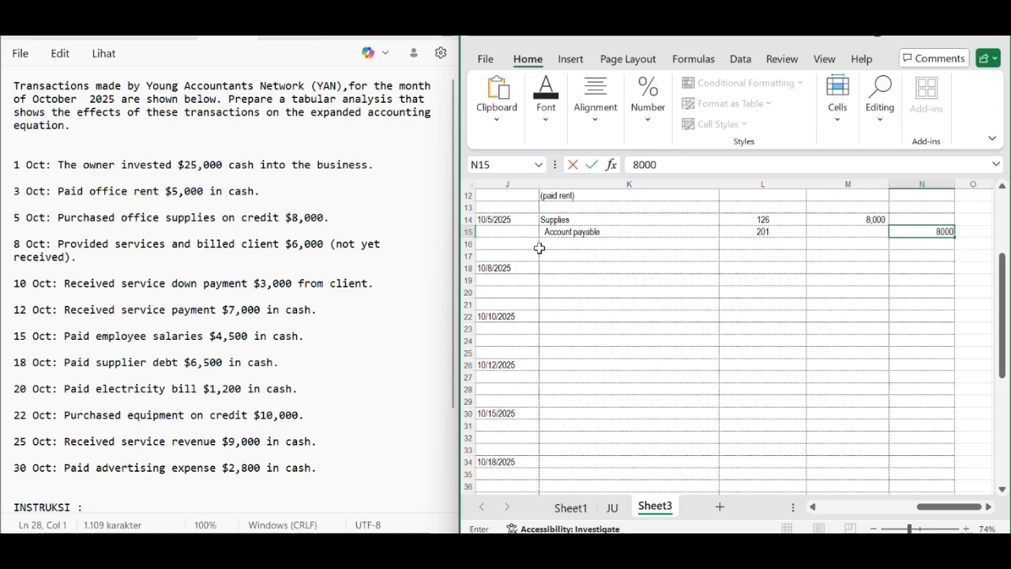
scroll(577, 284, up, 4)
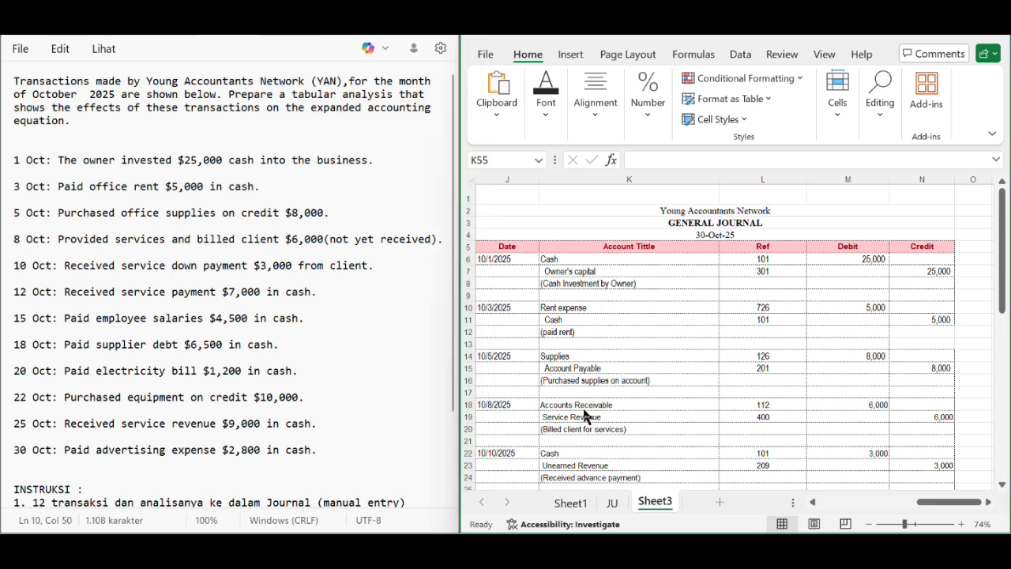
Examine the 10/8/2025 journal entry for services billed to the client, including its accounts, refs, and debit and credit amounts.
click(604, 425)
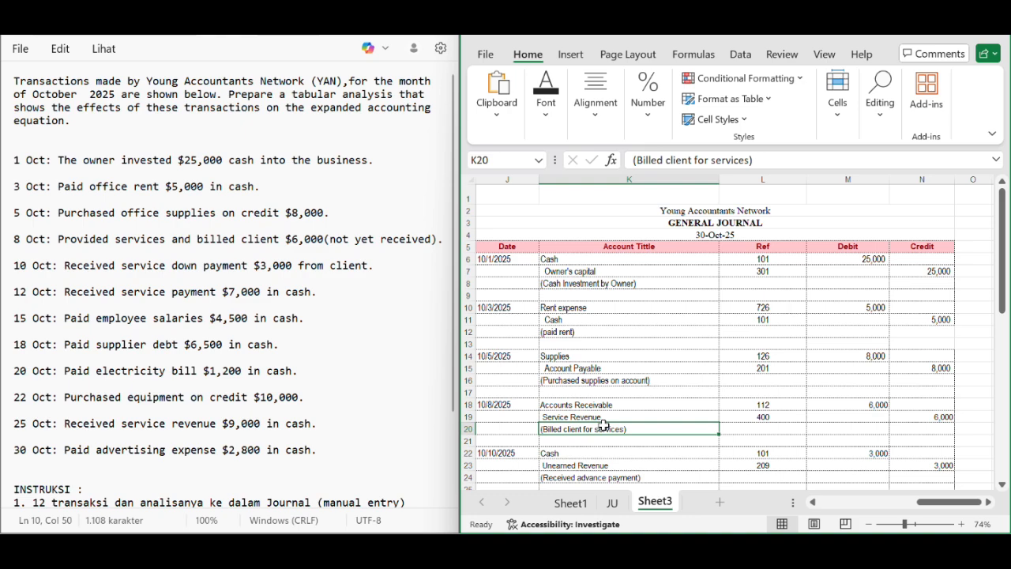
scroll(604, 425, down, 3)
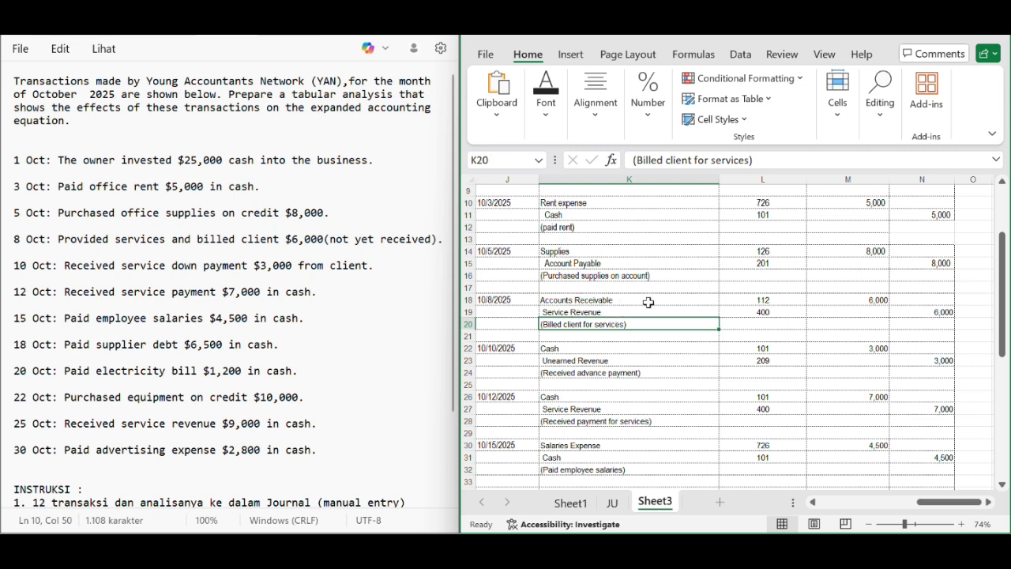
scroll(687, 304, right, 1)
scroll(689, 304, right, 2)
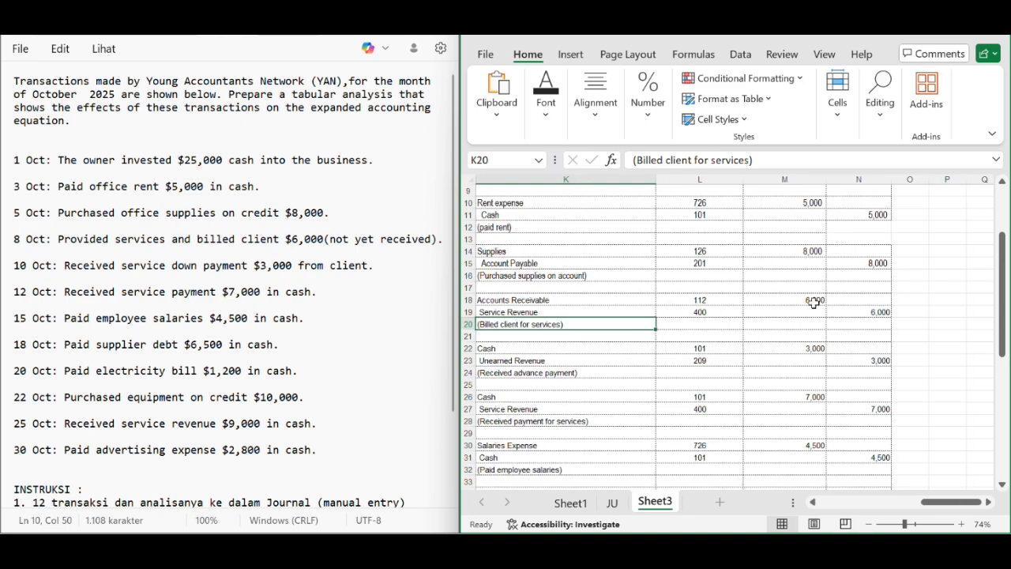
scroll(813, 301, up, 1)
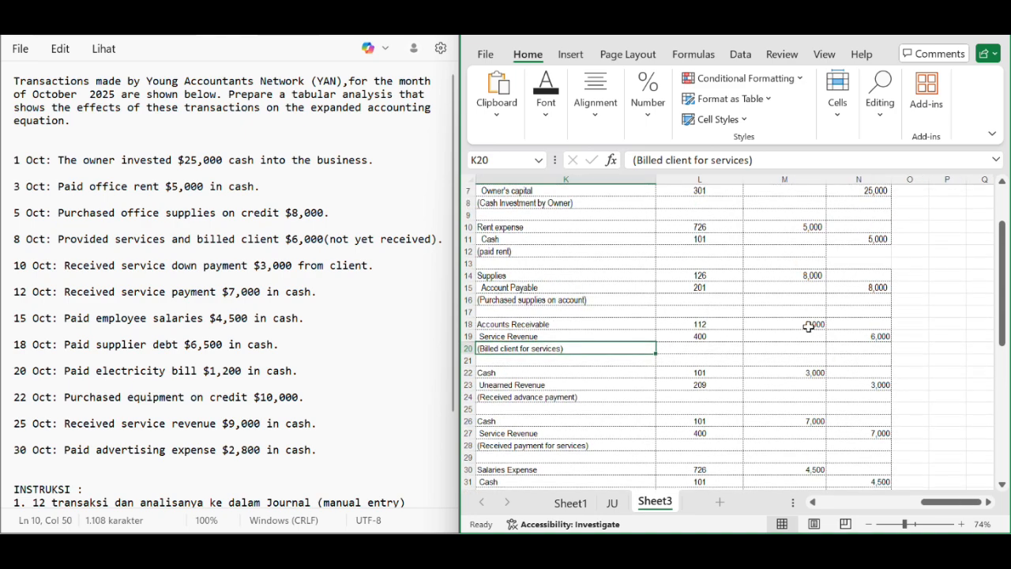
scroll(809, 322, left, 1)
scroll(810, 324, left, 1)
scroll(810, 324, up, 1)
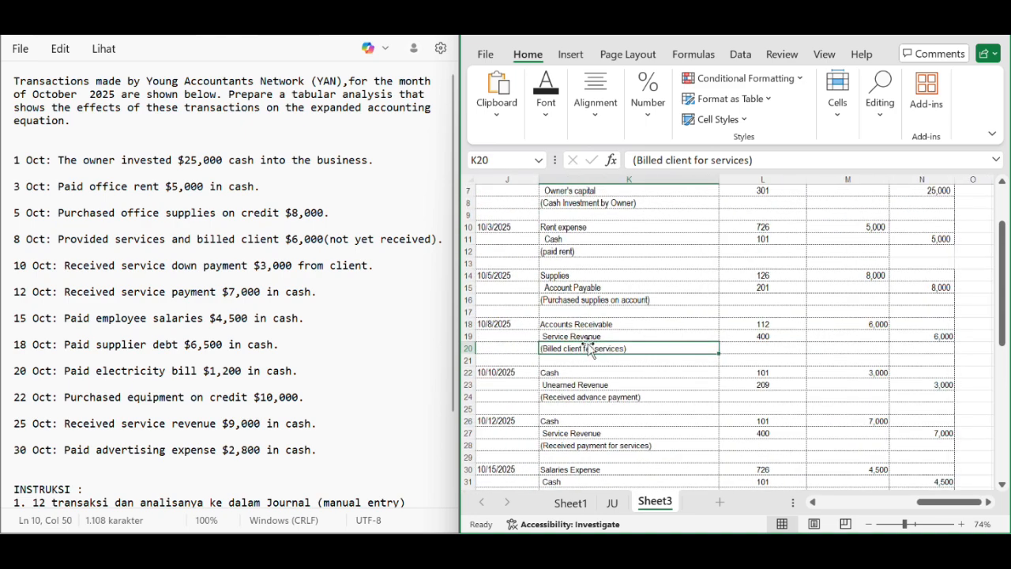
scroll(790, 341, right, 2)
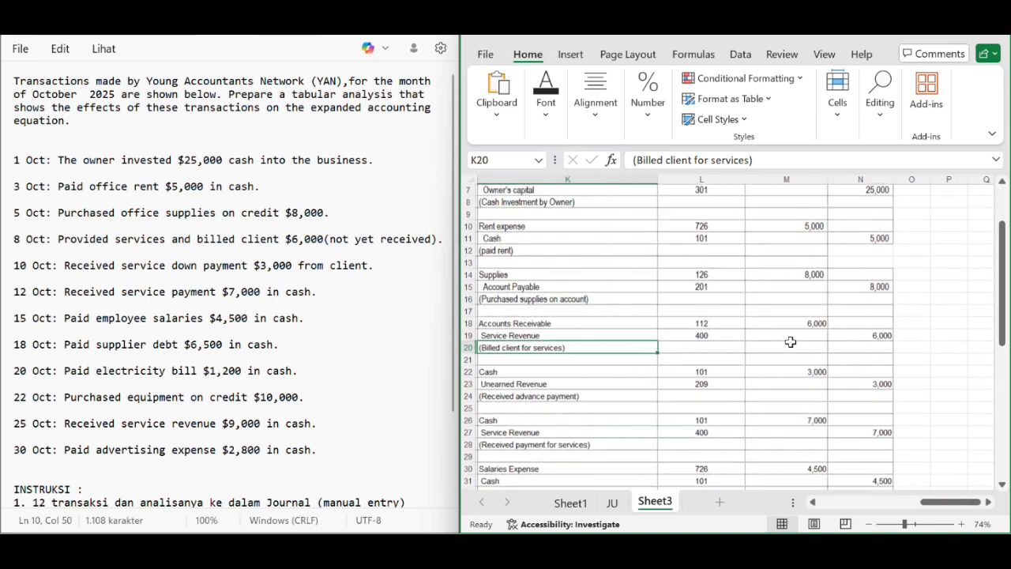
scroll(880, 339, left, 1)
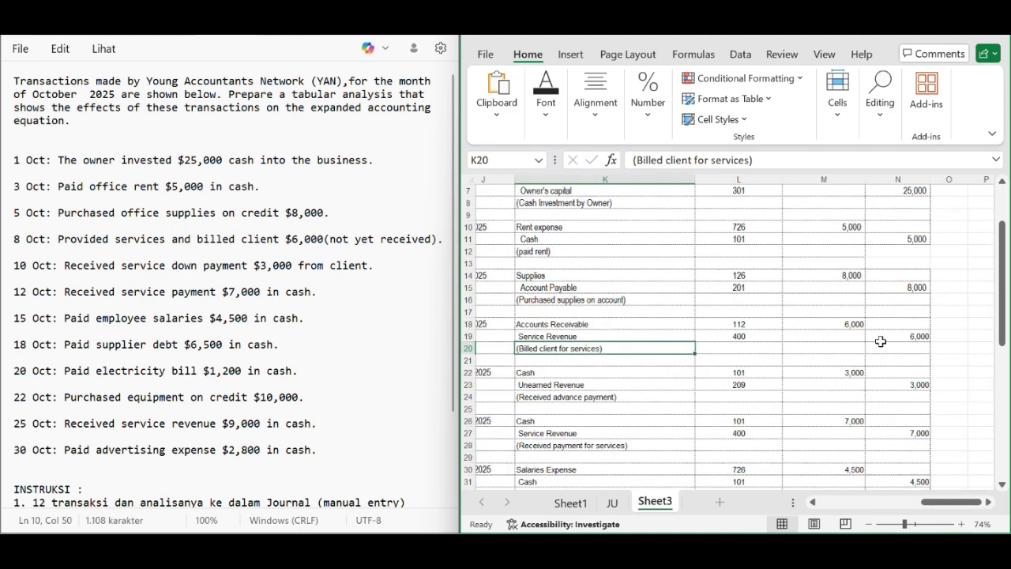
scroll(880, 341, left, 2)
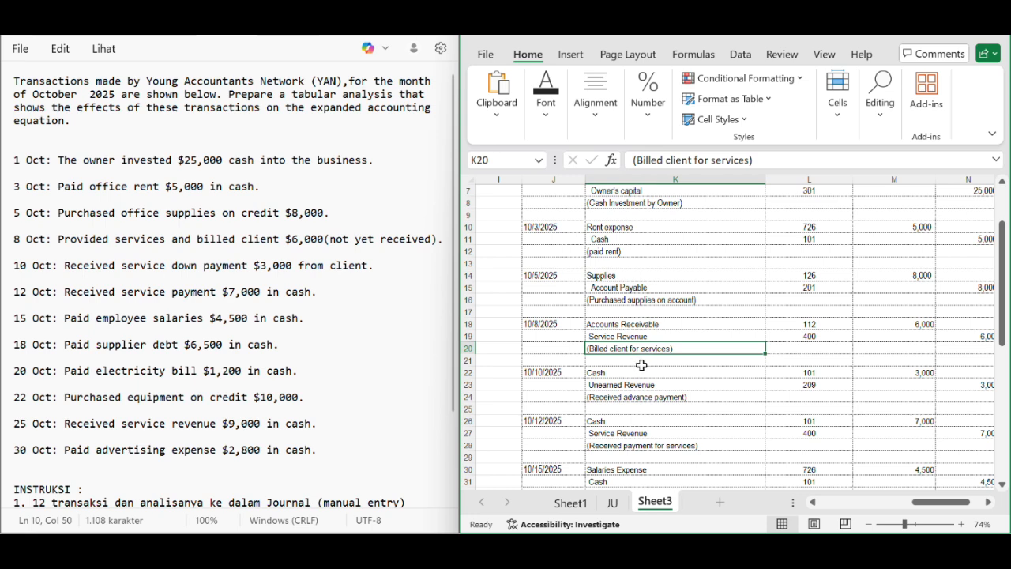
Review the 10/10/2025 journal entry for the client's down payment, checking its date, Cash debit line and Unearned Revenue credit line.
scroll(641, 372, down, 1)
scroll(642, 373, down, 1)
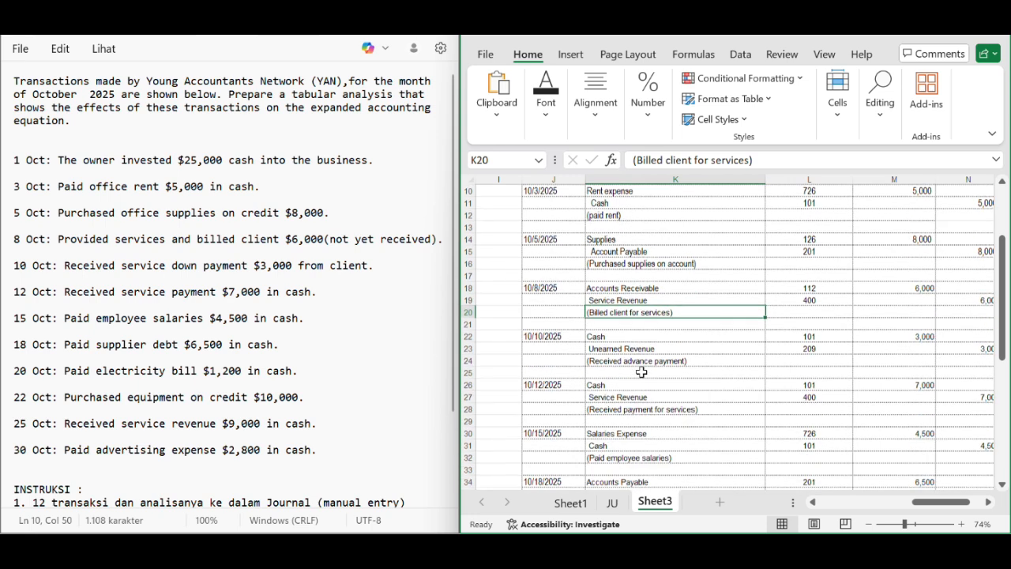
click(564, 337)
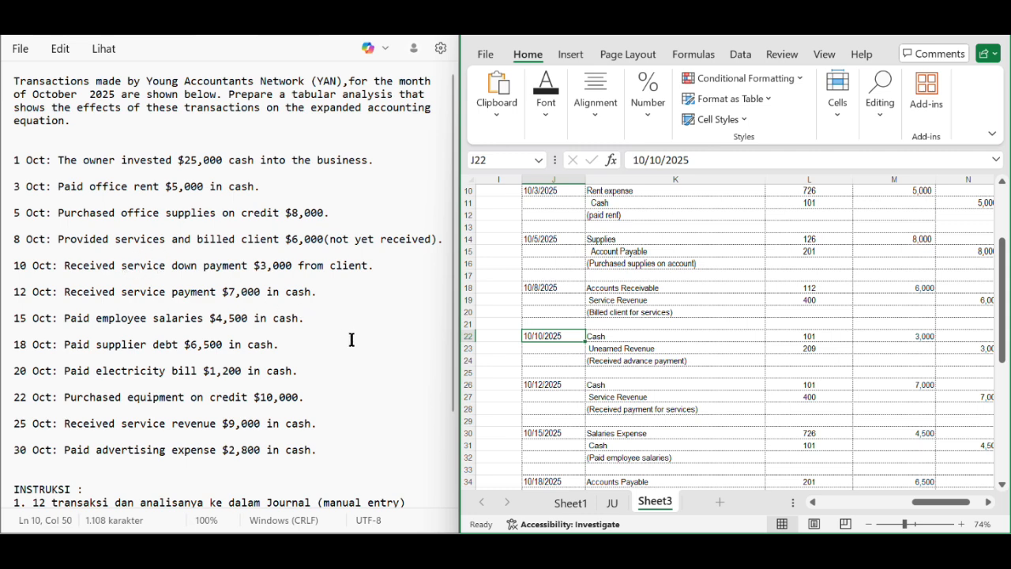
click(626, 343)
click(631, 337)
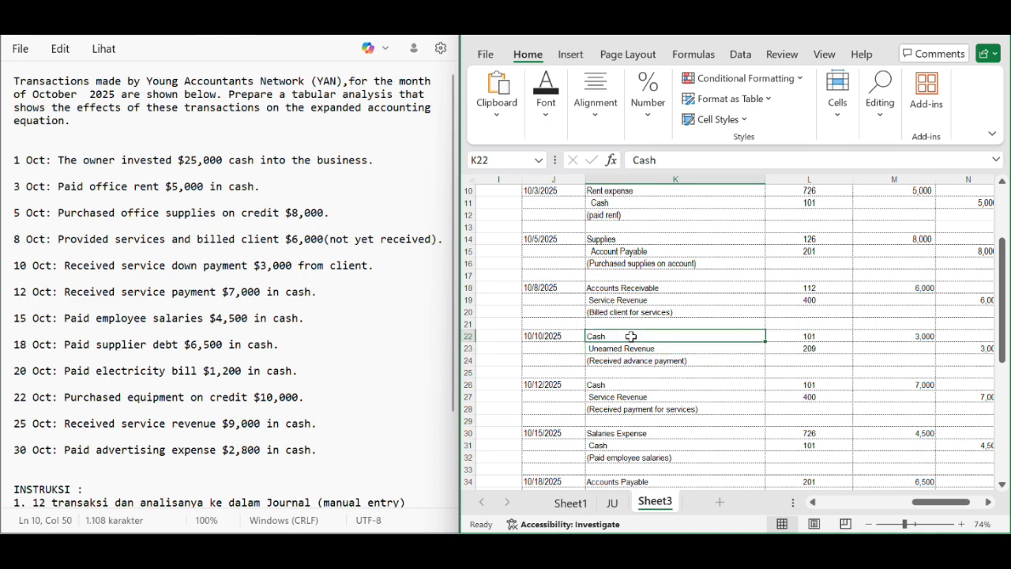
scroll(631, 337, right, 2)
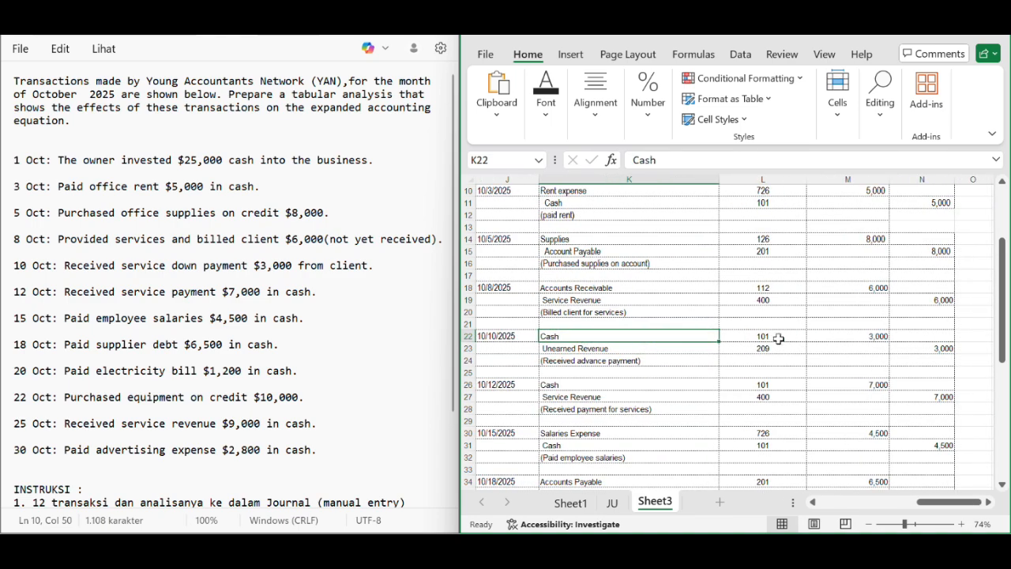
click(571, 349)
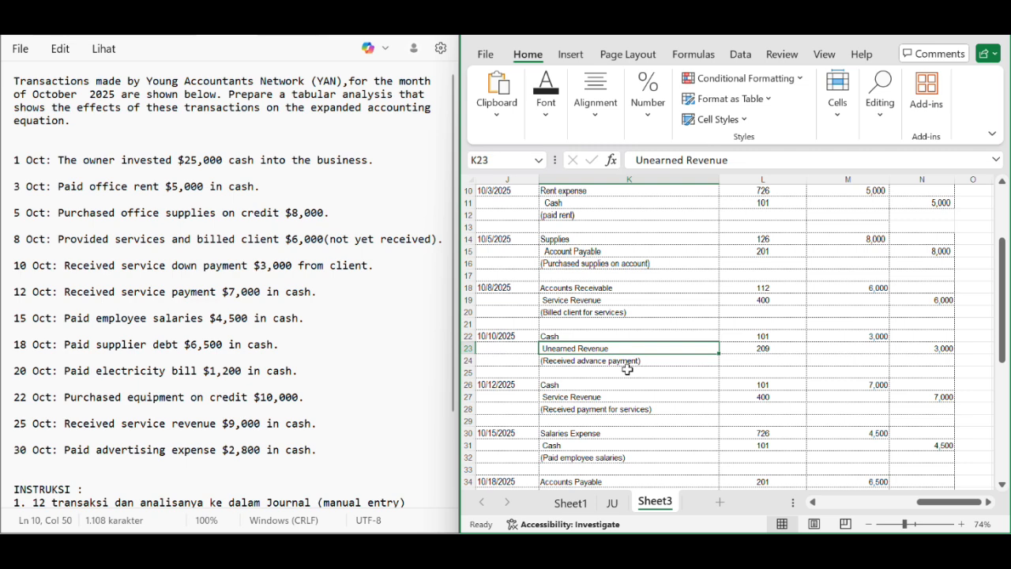
Review the journal entries from 10/12/2025 to 10/30/2025 against the transaction list, checking accounts, refs, debits and credits.
scroll(624, 369, down, 1)
scroll(553, 359, up, 1)
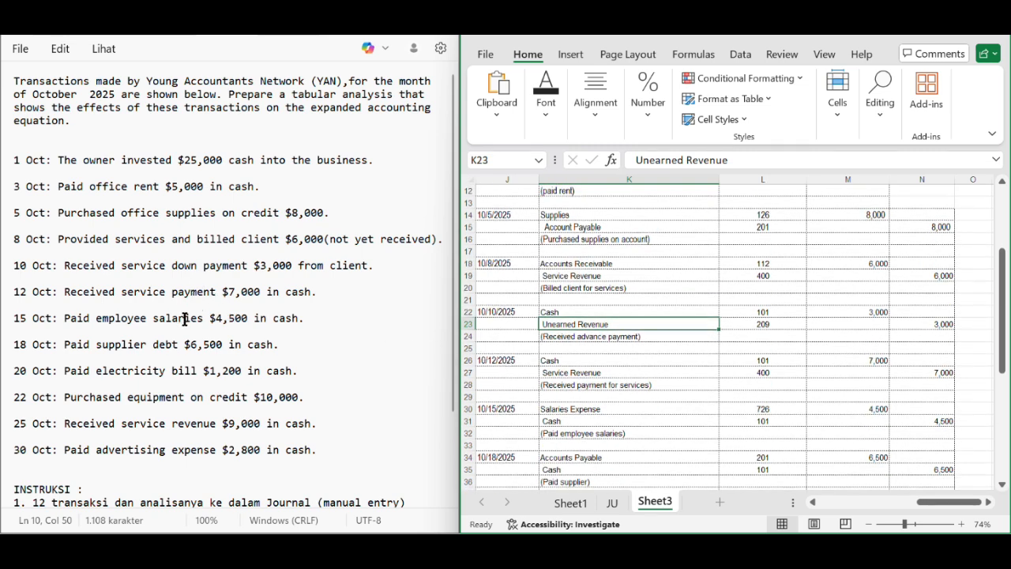
click(180, 287)
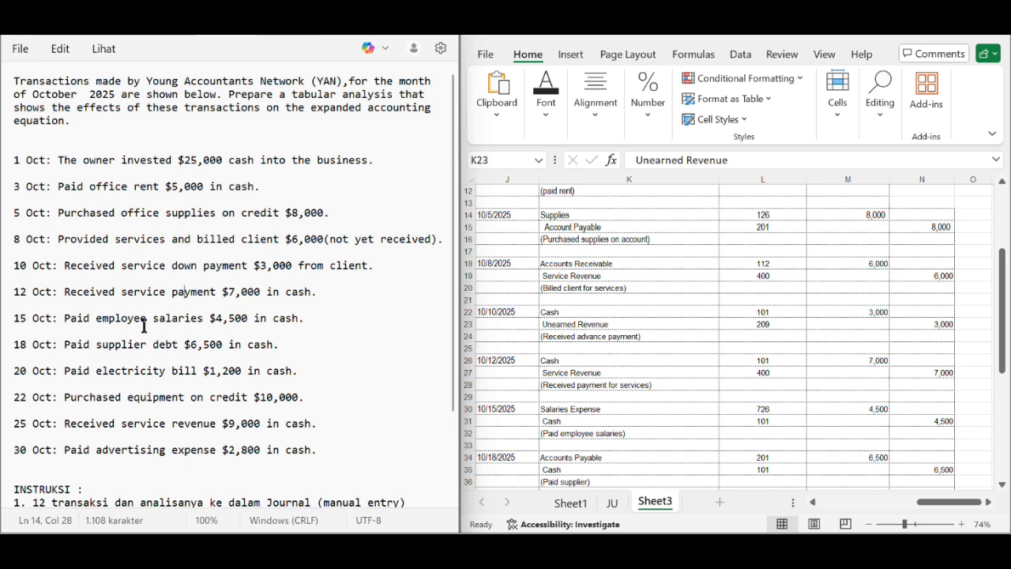
scroll(512, 431, down, 2)
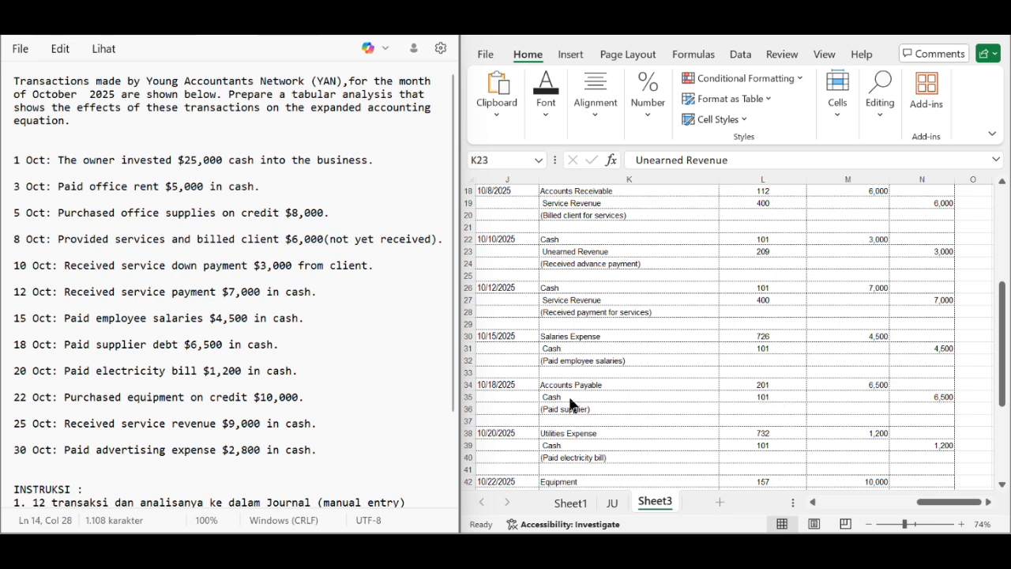
scroll(579, 431, down, 1)
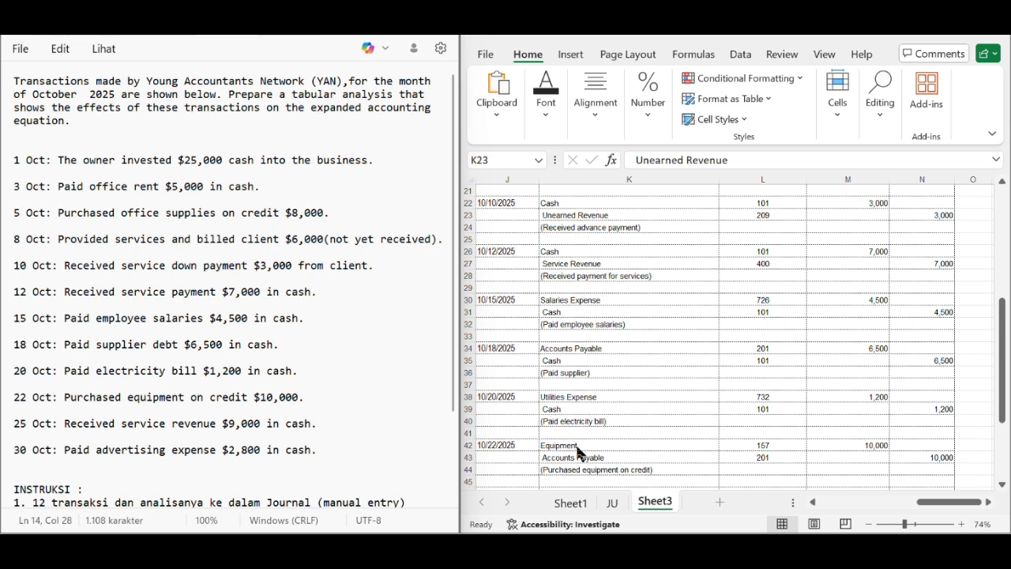
scroll(616, 456, down, 1)
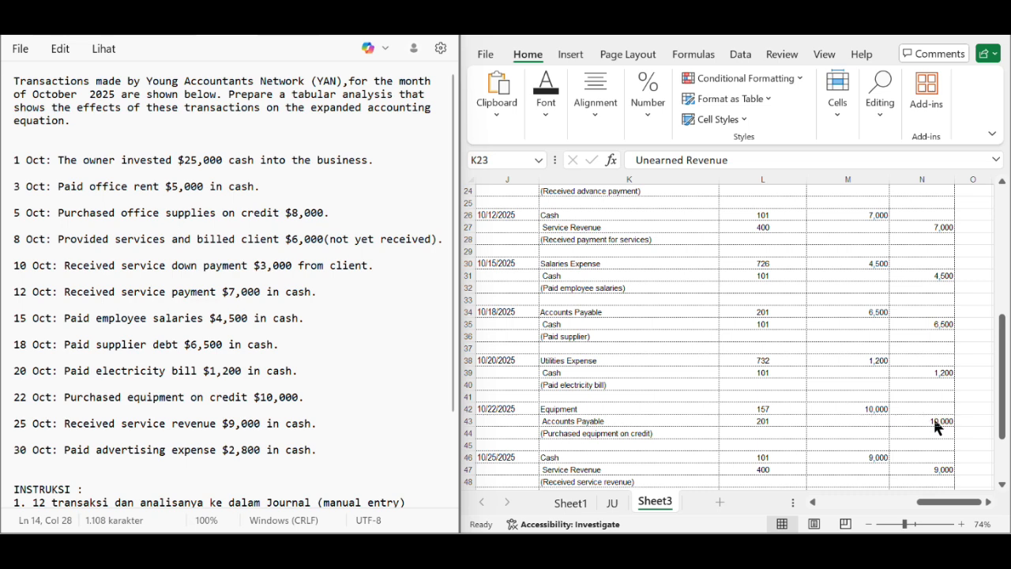
scroll(602, 449, down, 1)
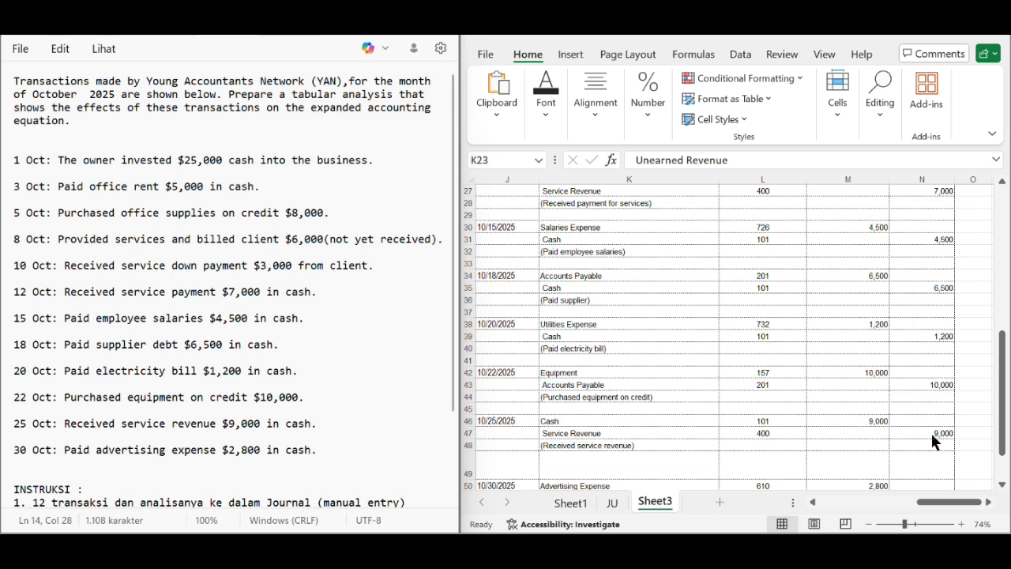
scroll(675, 462, down, 1)
scroll(676, 462, down, 1)
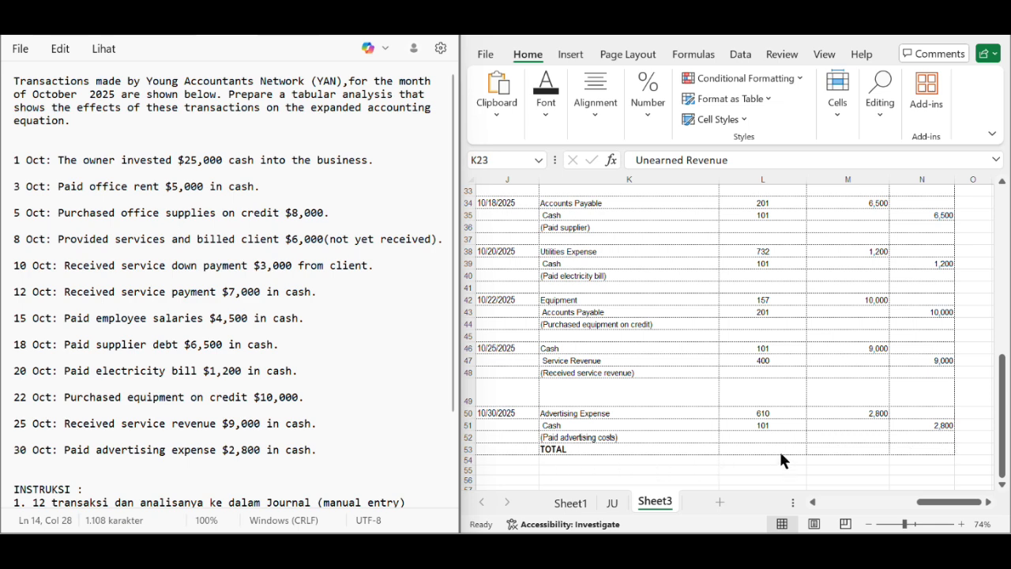
Total the Debit column in cell M53 of the TOTAL row with the formula =SUM(M6:M51).
click(851, 446)
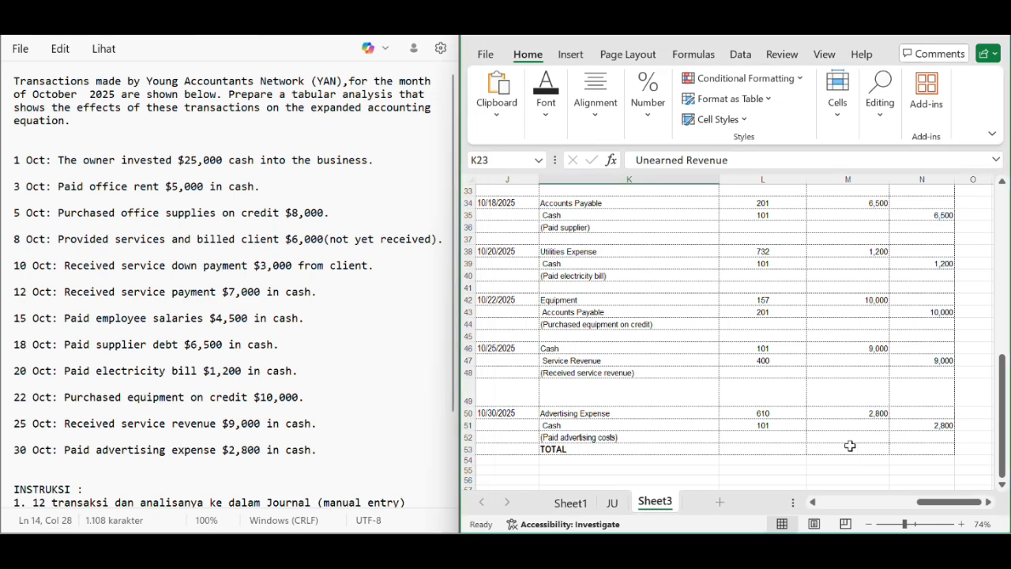
click(866, 449)
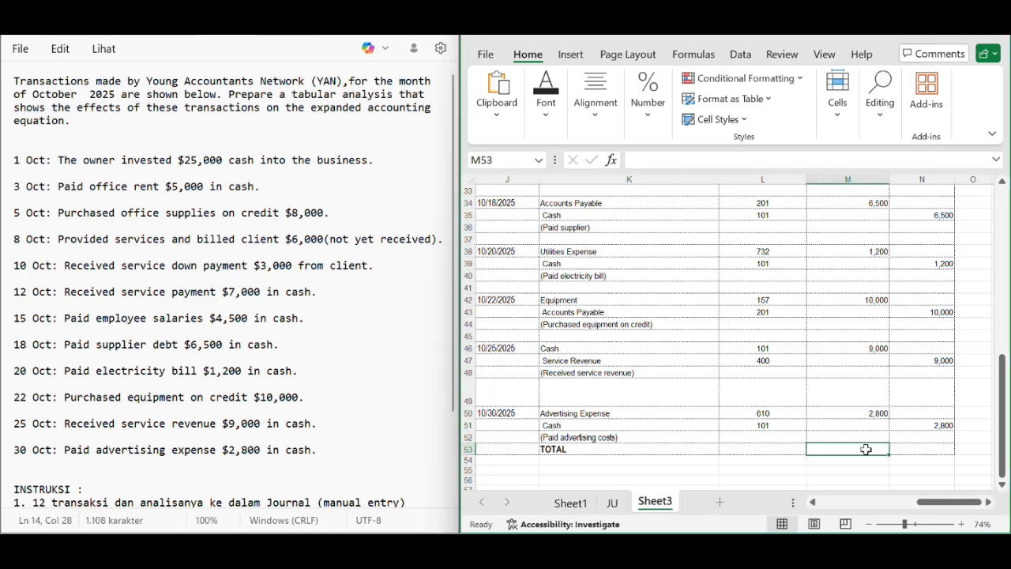
double_click(866, 450)
text(=)
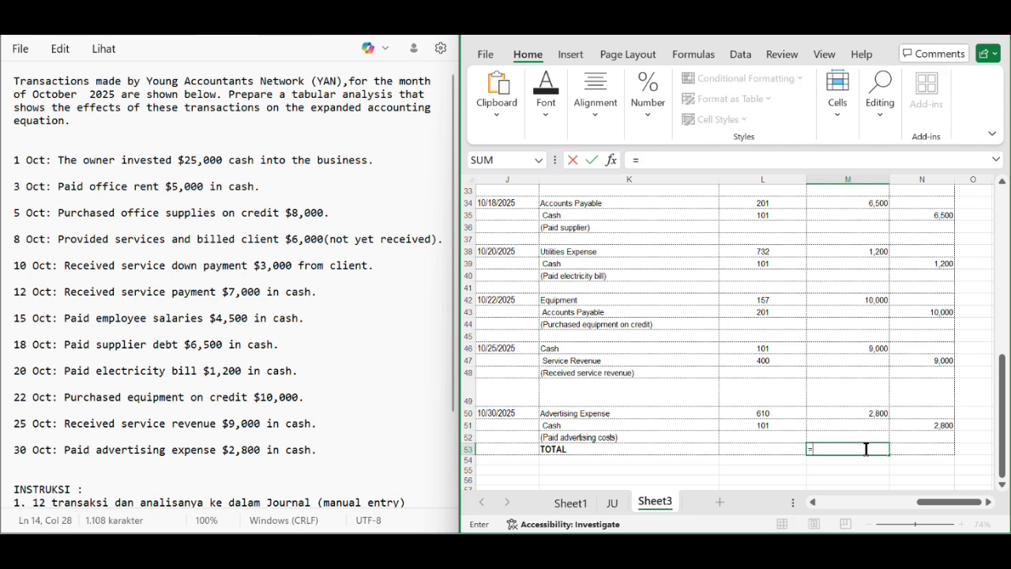
text(Su)
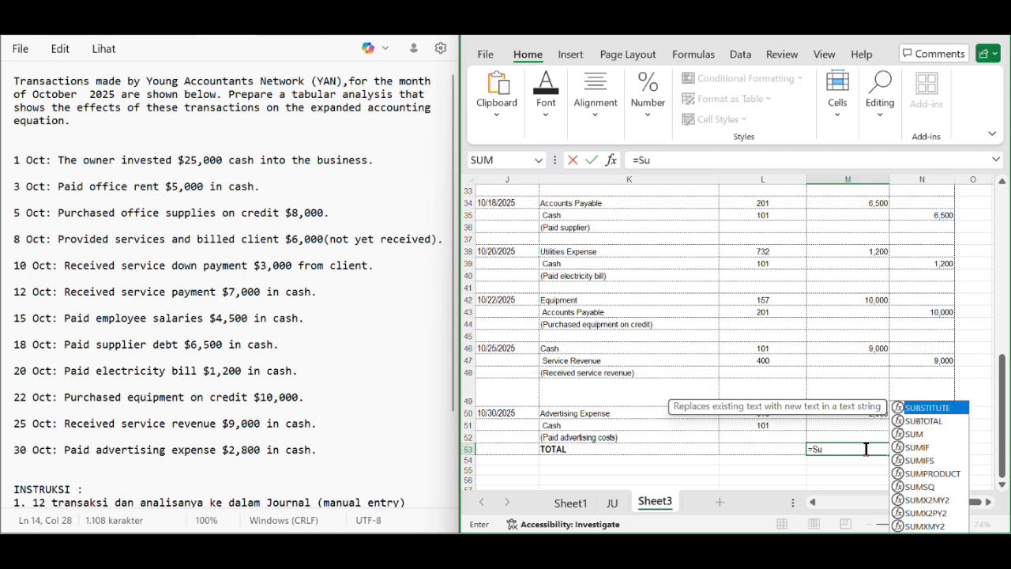
key(BackSpace)
key(Caps_Lock)
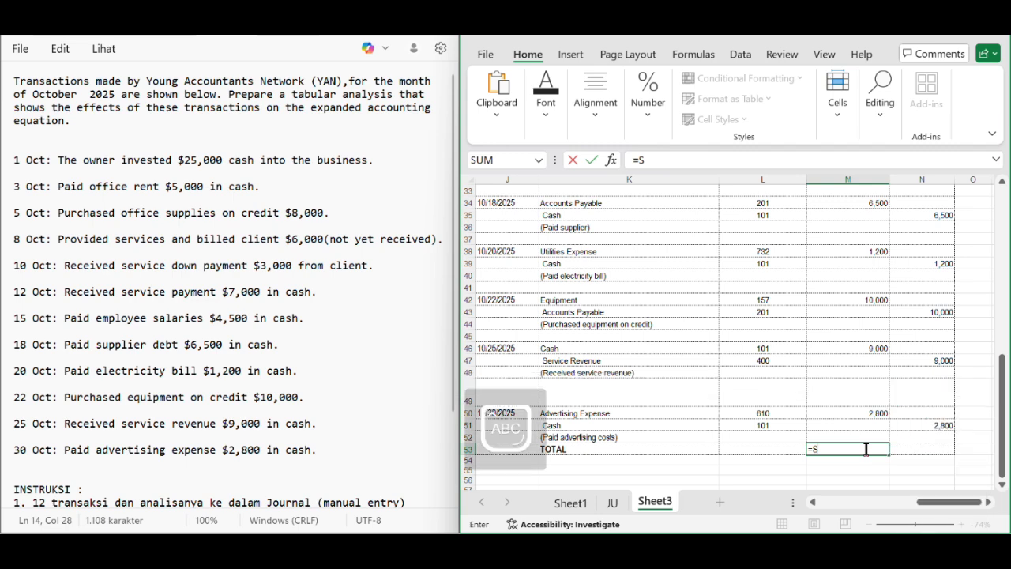
text(UM)
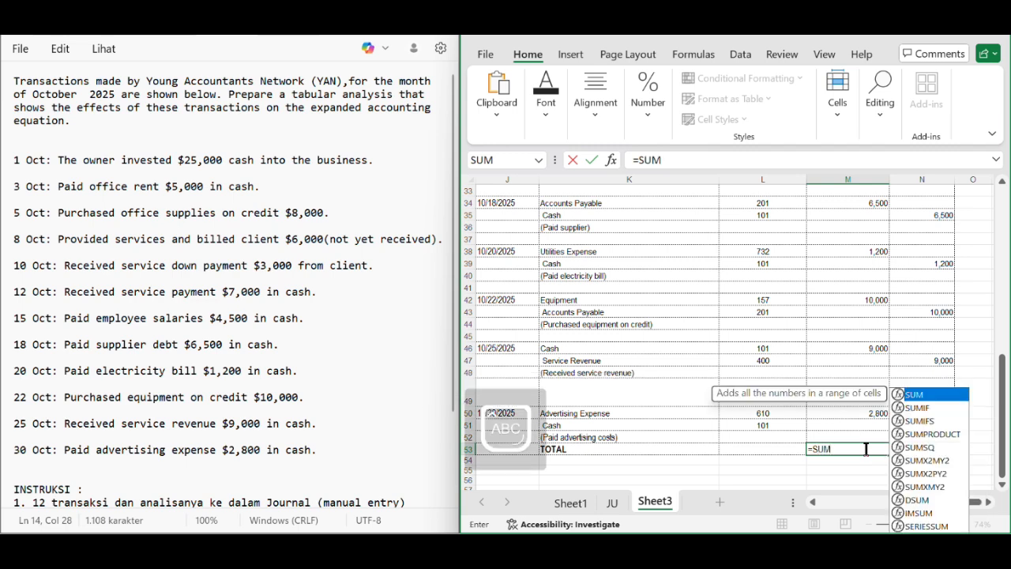
text(()
scroll(845, 323, up, 3)
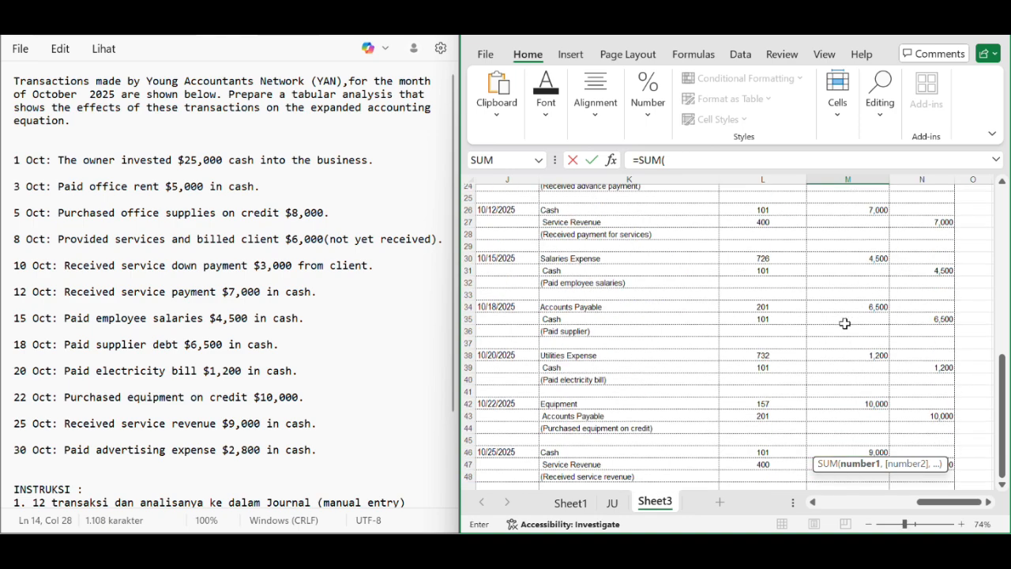
scroll(845, 323, up, 10)
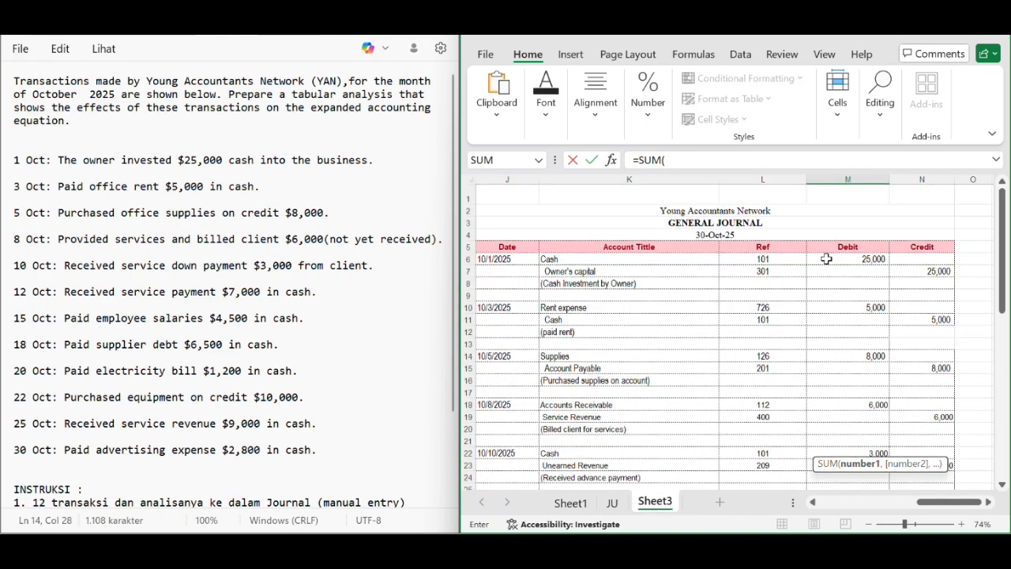
click(827, 257)
mouse_move(827, 258)
mouse_down()
mouse_move(838, 483)
mouse_move(876, 477)
mouse_move(871, 400)
mouse_move(872, 413)
mouse_up()
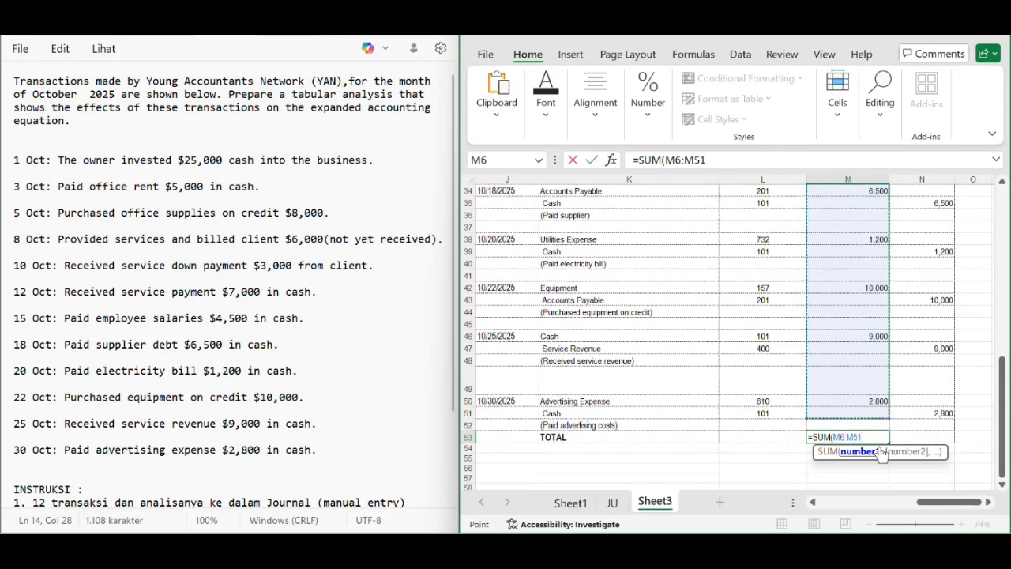
text())
key(Return)
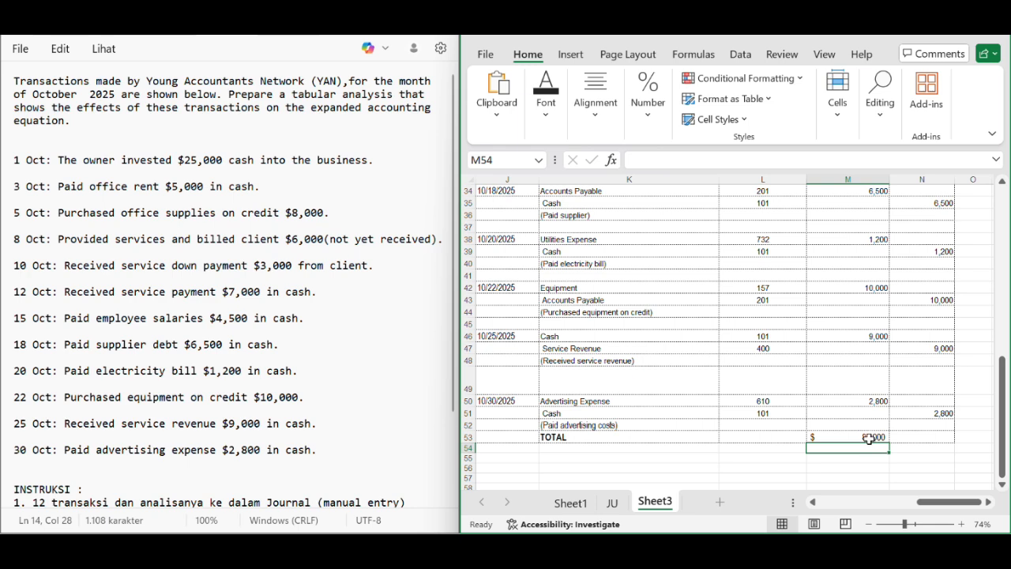
Total the Credit column in cell N53 of the TOTAL row with the formula =SUM(N6:N51).
click(932, 436)
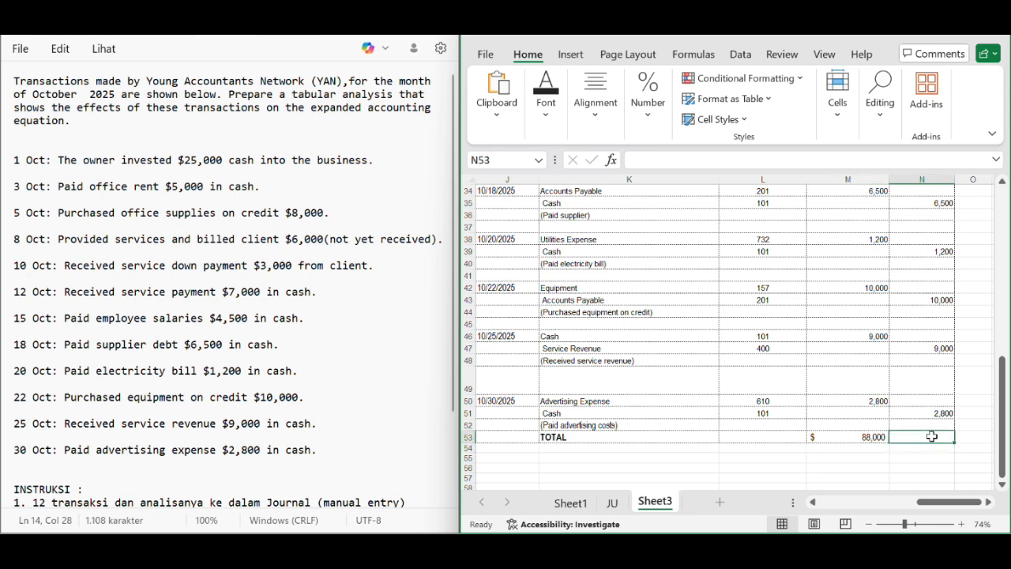
text(=)
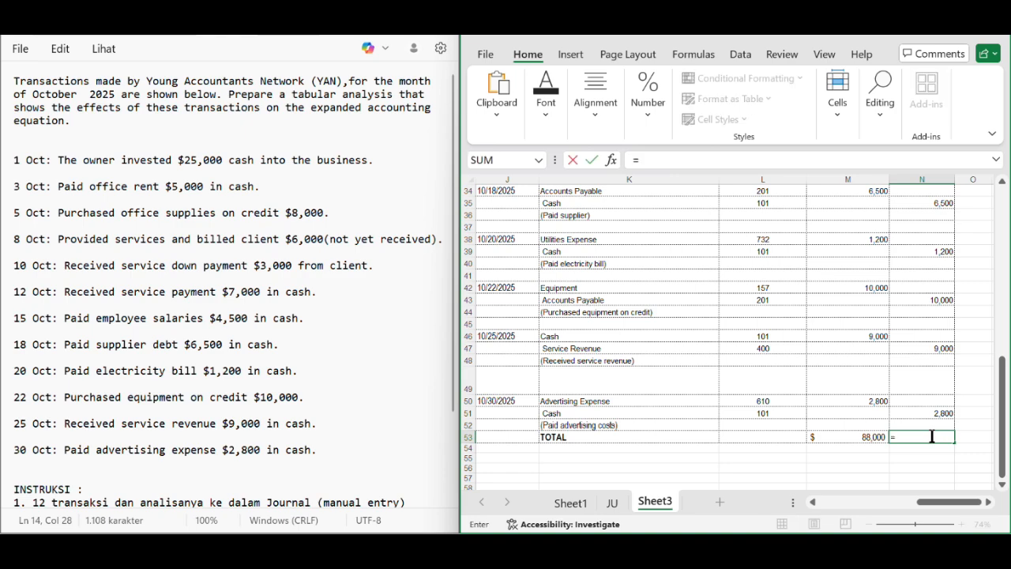
text(SUM)
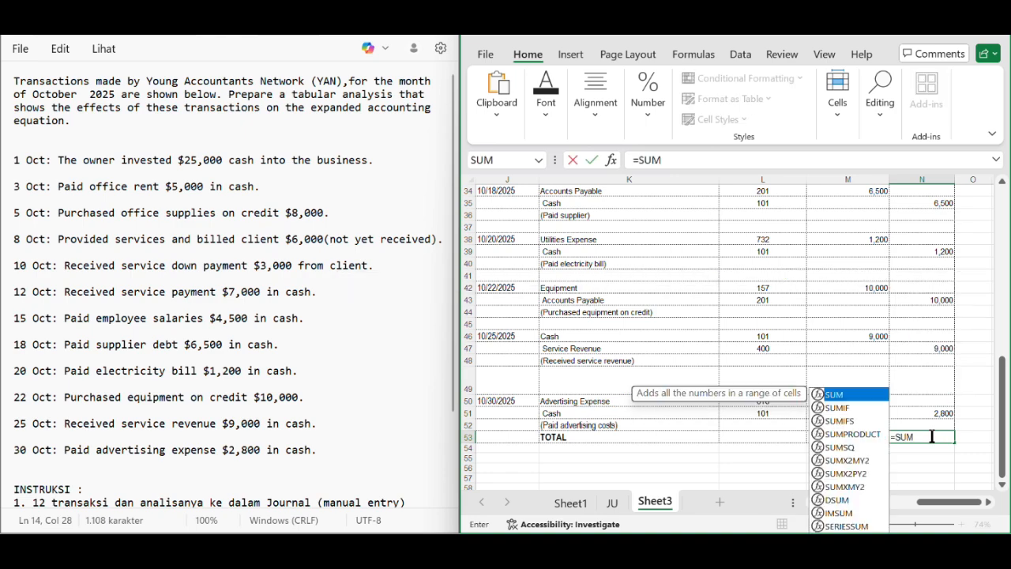
text(()
scroll(915, 392, up, 11)
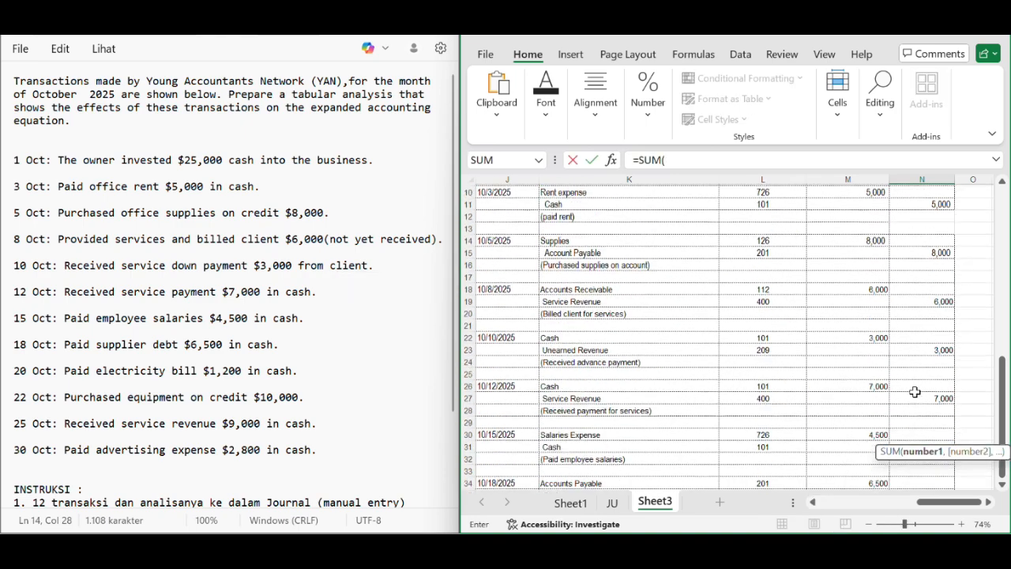
click(916, 260)
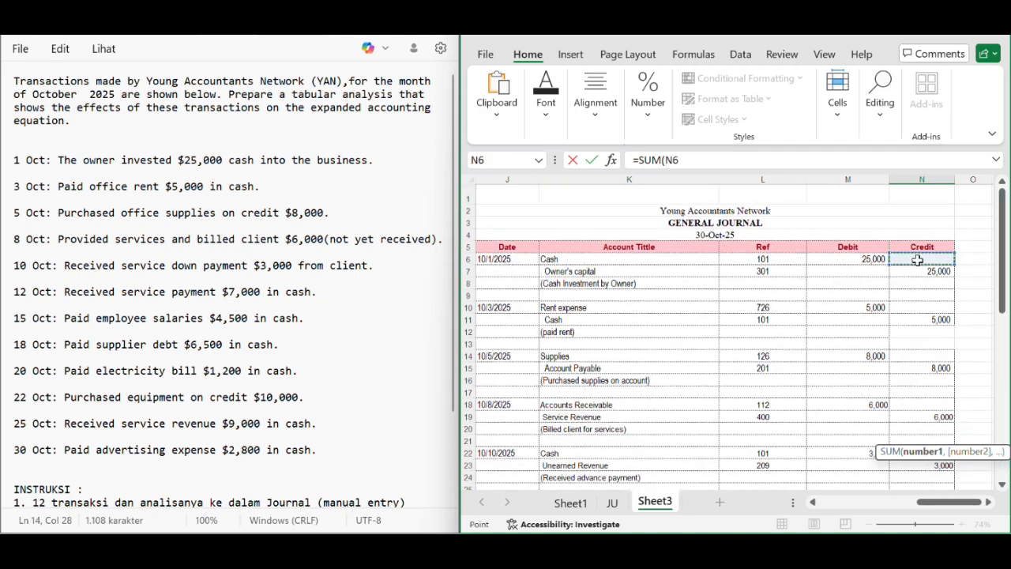
drag(916, 259, 931, 448)
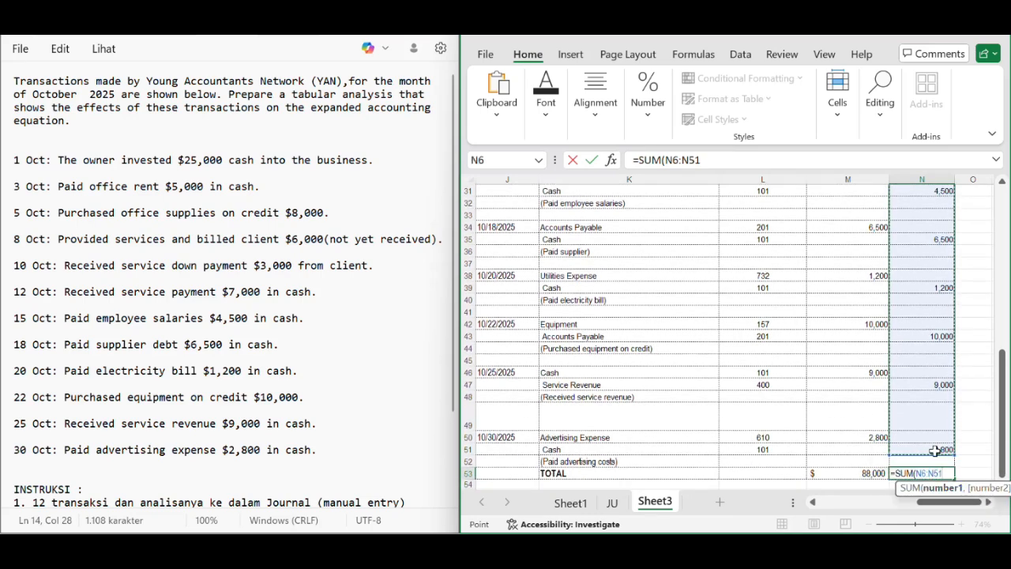
text())
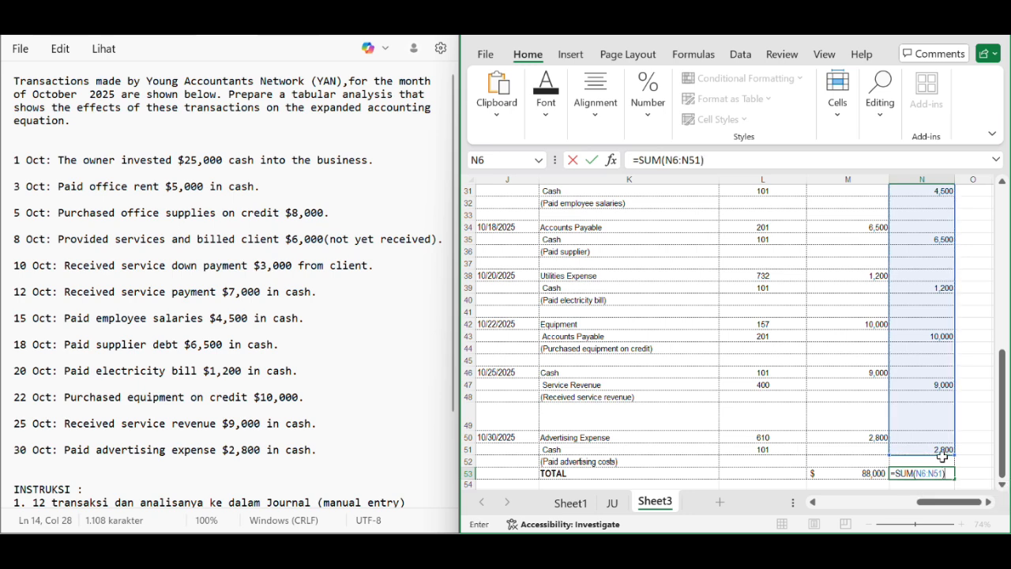
key(Return)
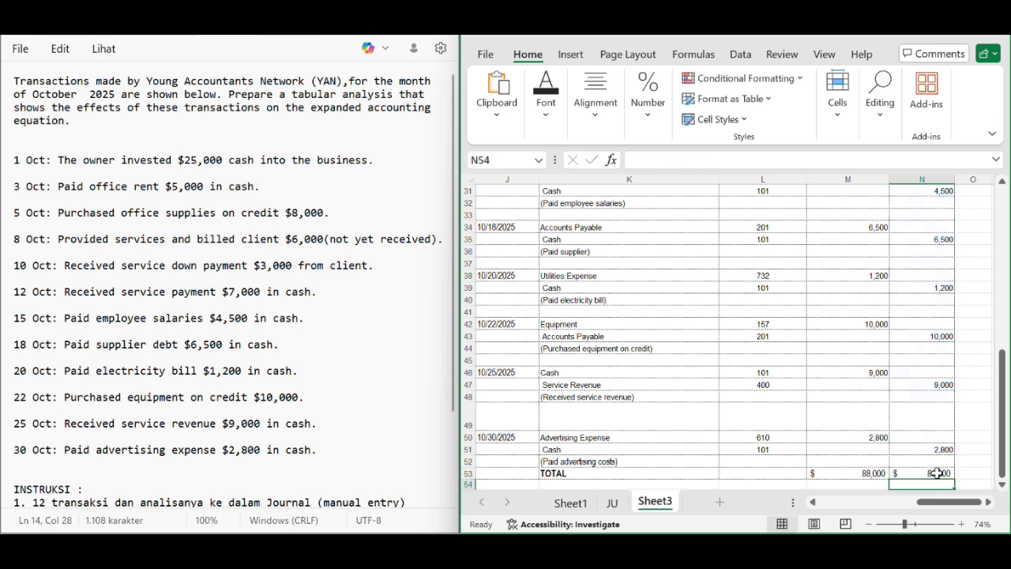
Look over the general journal from the totals back to the first entry, and read the instruction list below the transactions.
scroll(937, 474, down, 1)
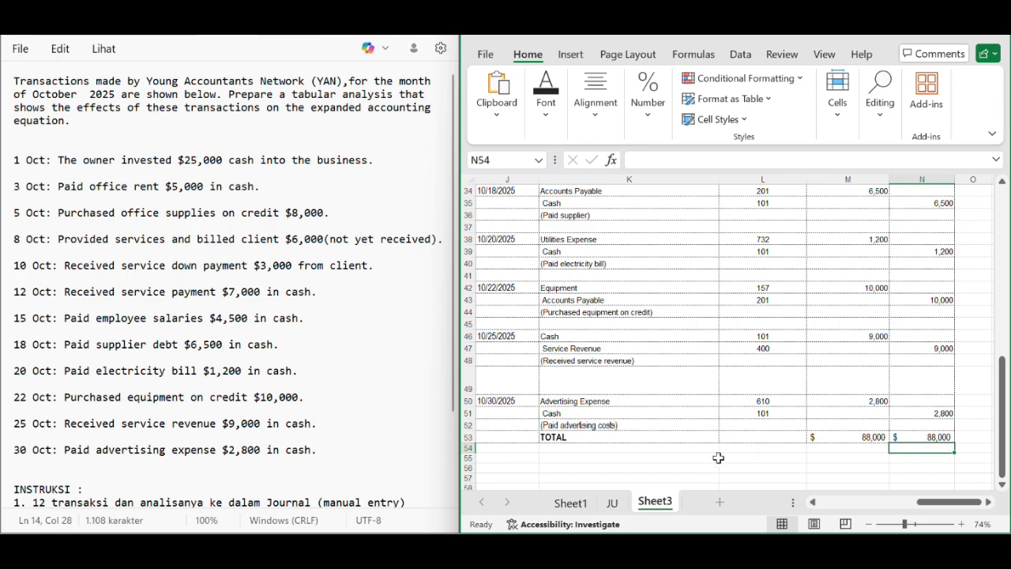
scroll(771, 351, up, 1)
scroll(770, 346, up, 10)
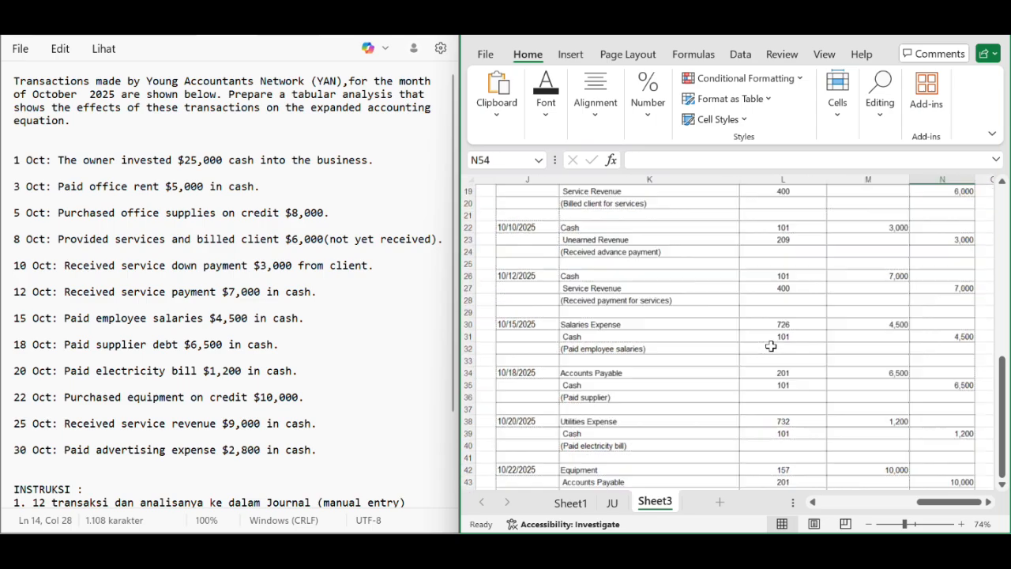
scroll(770, 345, left, 1)
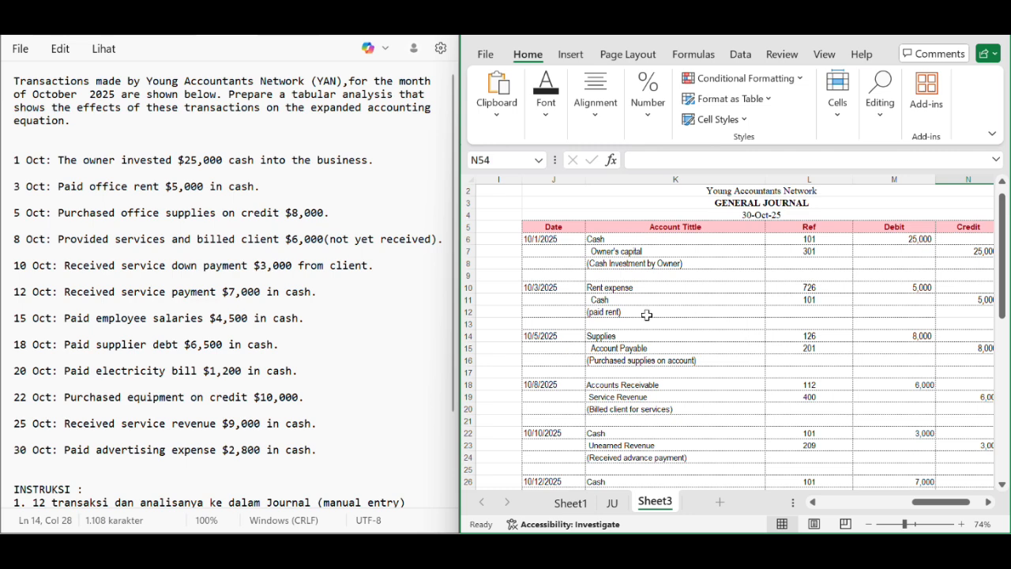
scroll(378, 357, down, 2)
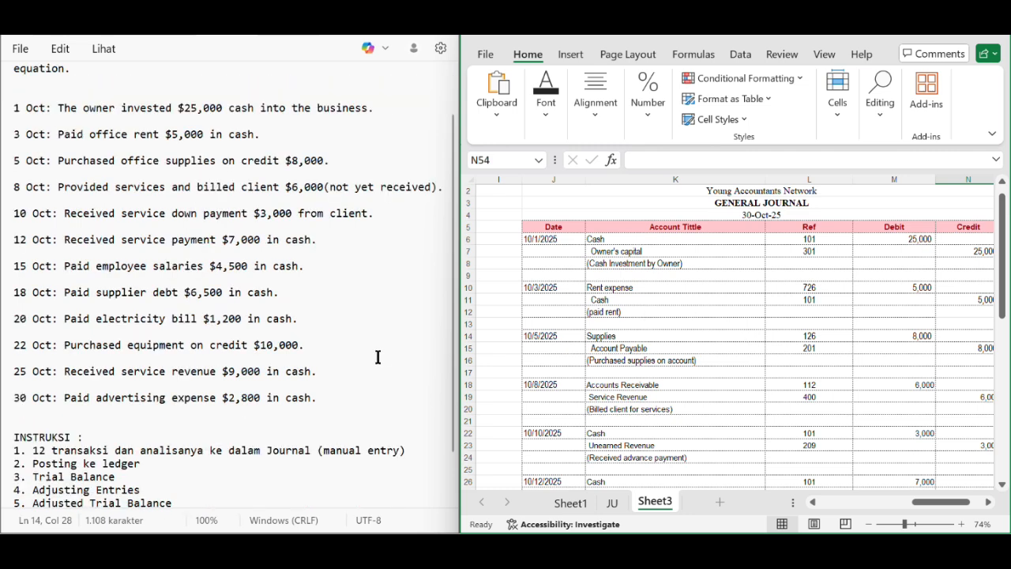
scroll(677, 289, right, 2)
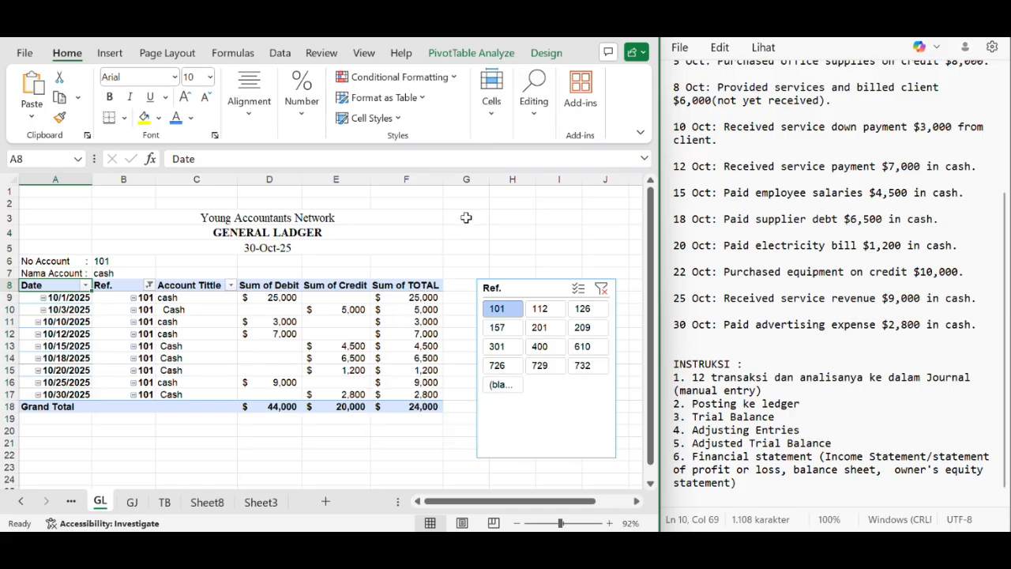
View the GJ general journal sheet and the "Posting ke ledger" instruction, and return to the GL general ledger sheet.
click(131, 502)
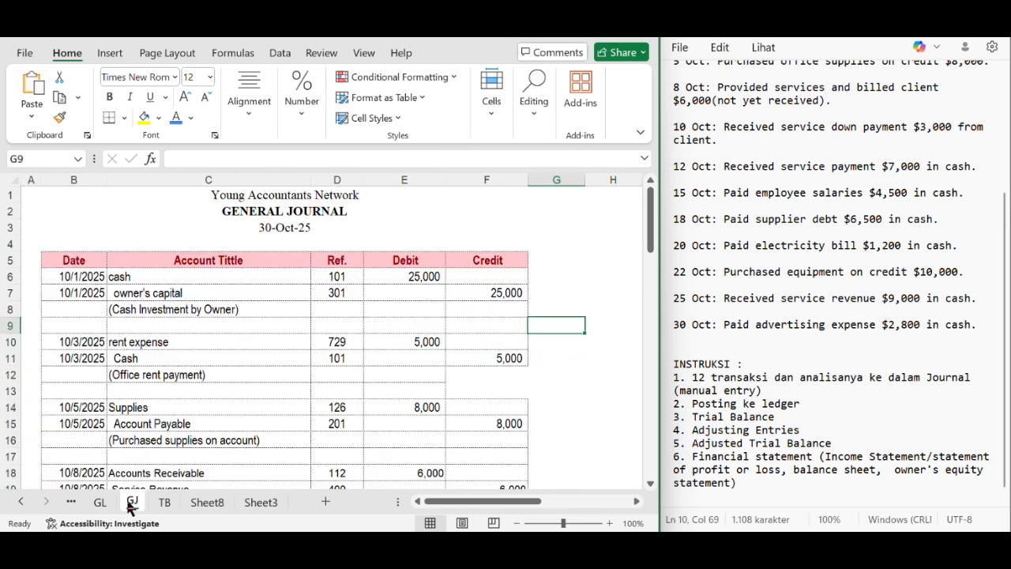
click(693, 378)
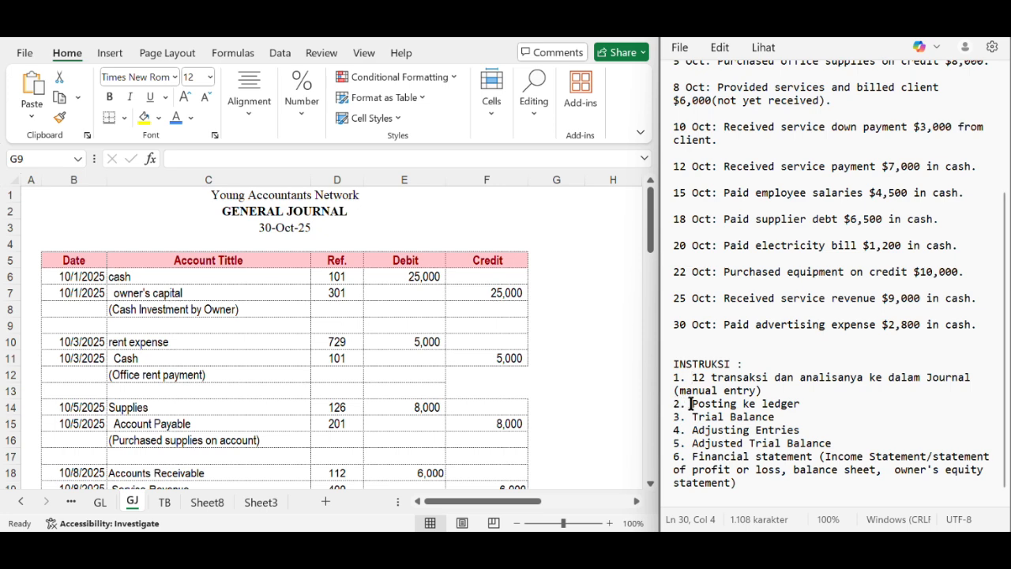
drag(692, 403, 806, 404)
click(805, 405)
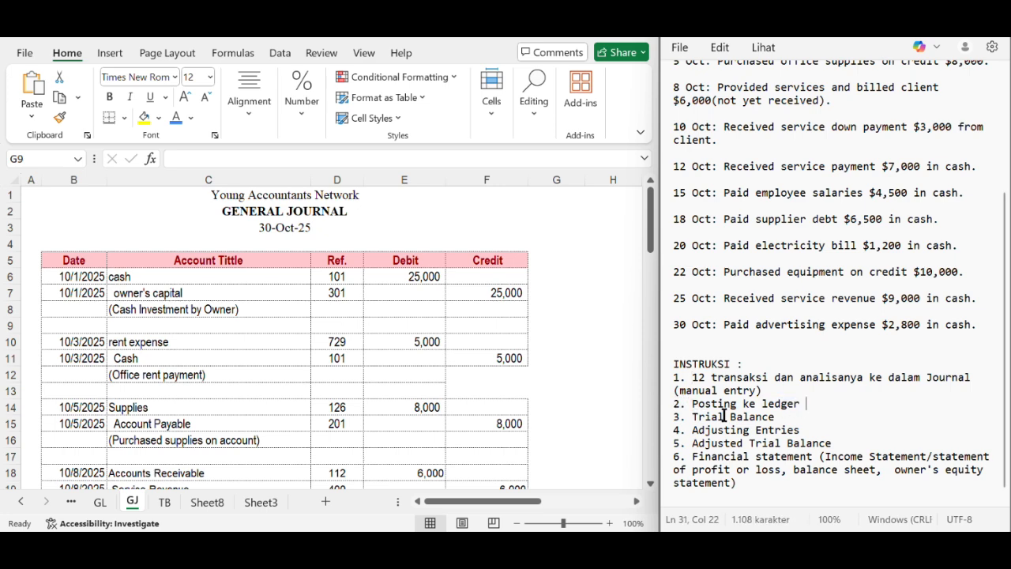
click(101, 501)
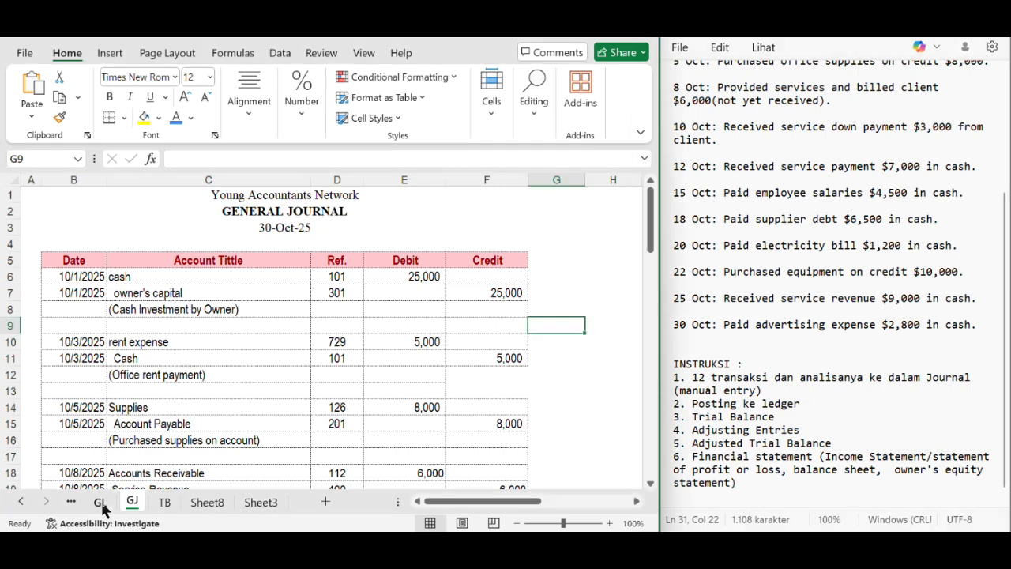
click(100, 503)
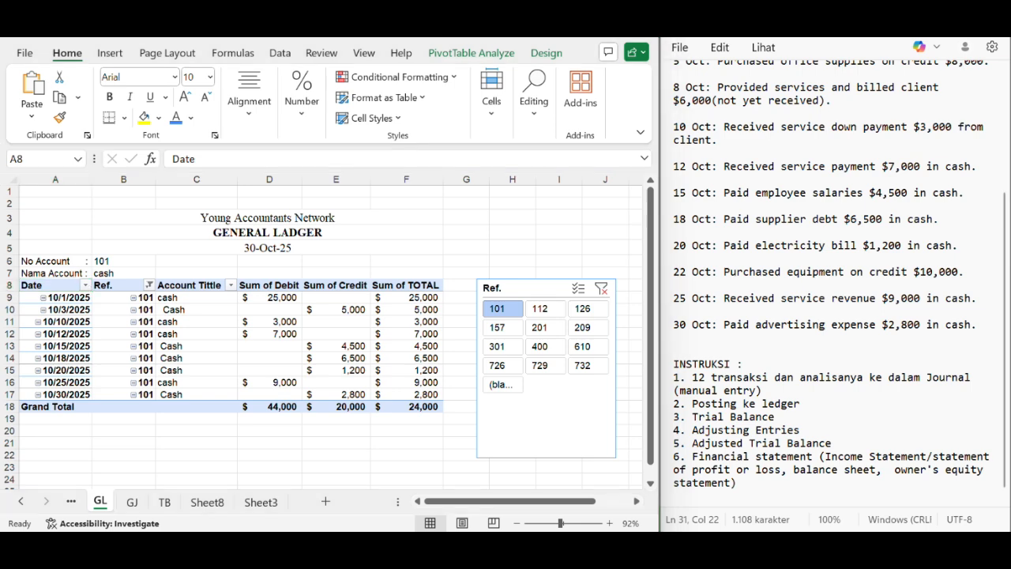
Enlarge the workbook window and filter the general ledger by Ref. 112, 126 and back to 101.
click(613, 30)
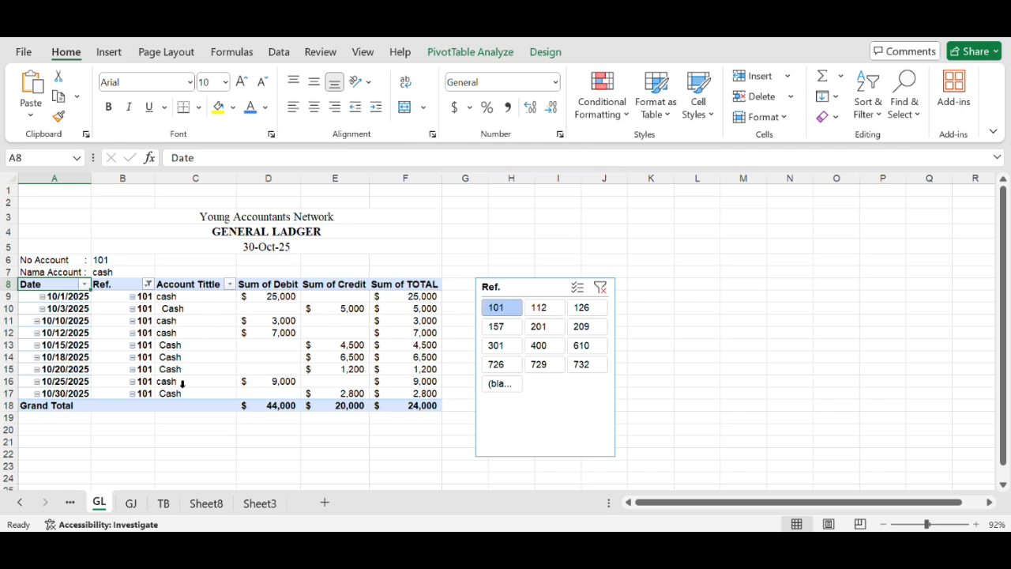
click(546, 312)
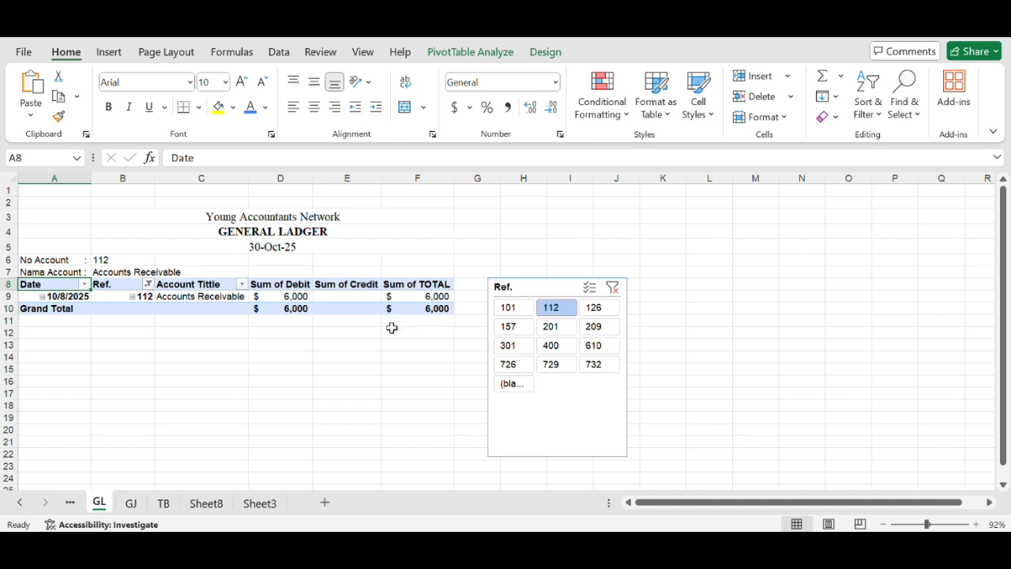
click(611, 313)
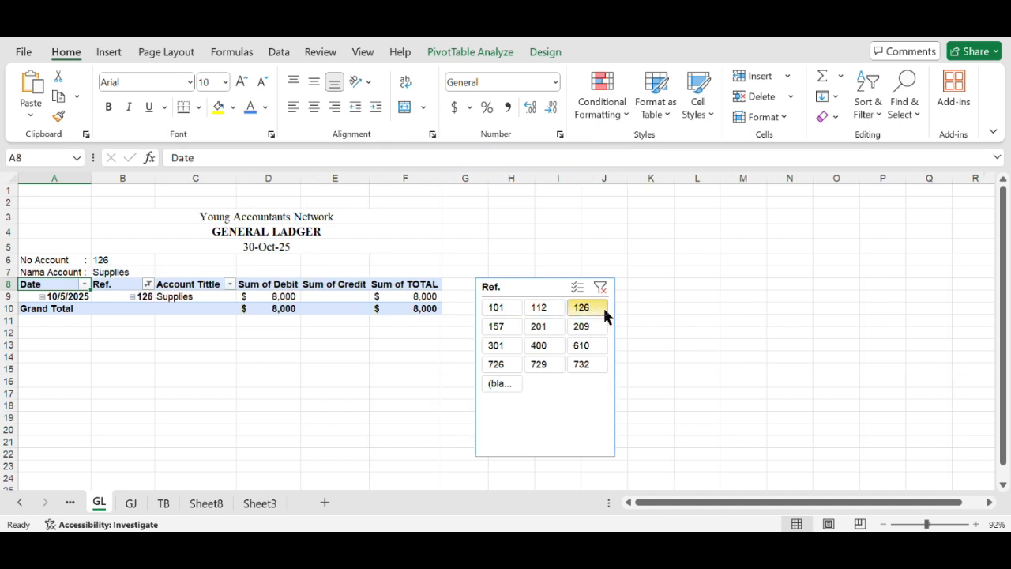
click(501, 312)
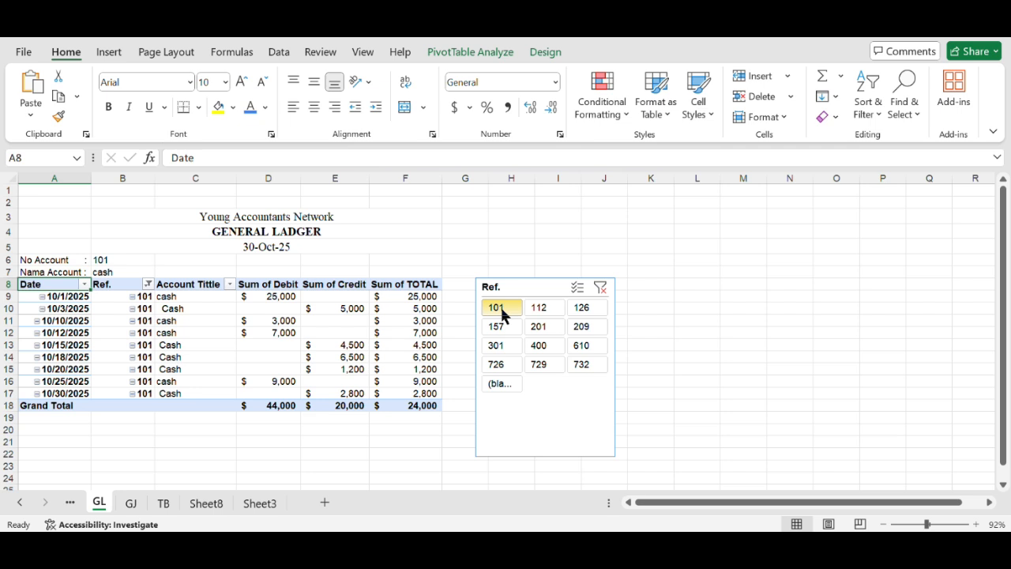
Examine the account name of ledger 101 and each of its cash entries from 10/1/2025 to 10/30/2025.
click(120, 272)
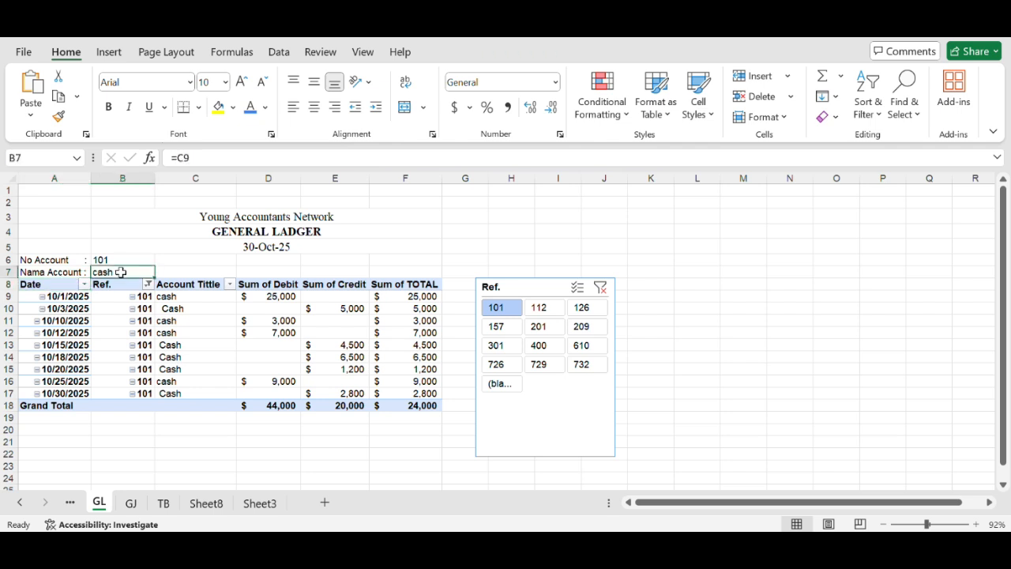
click(64, 298)
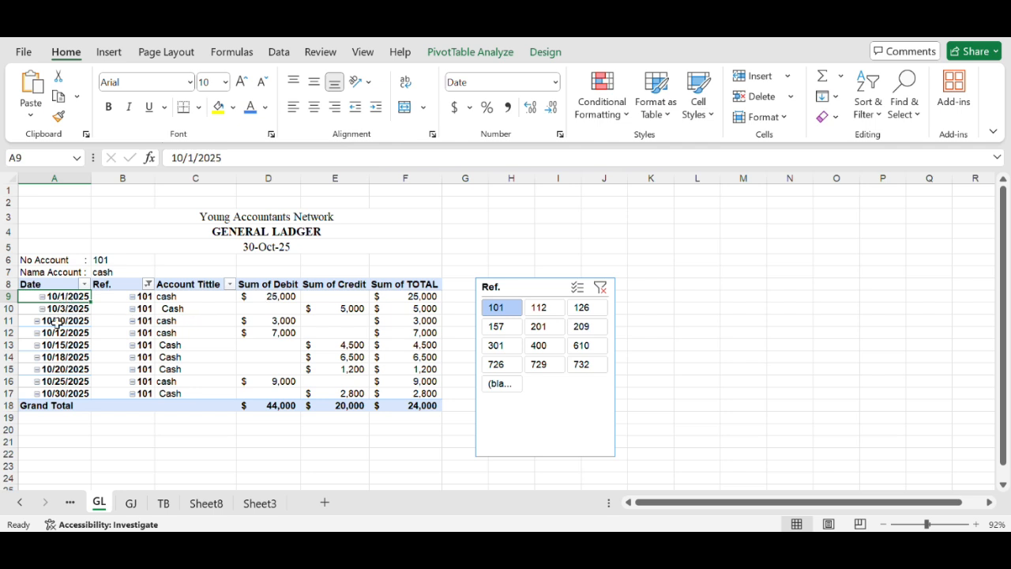
click(26, 296)
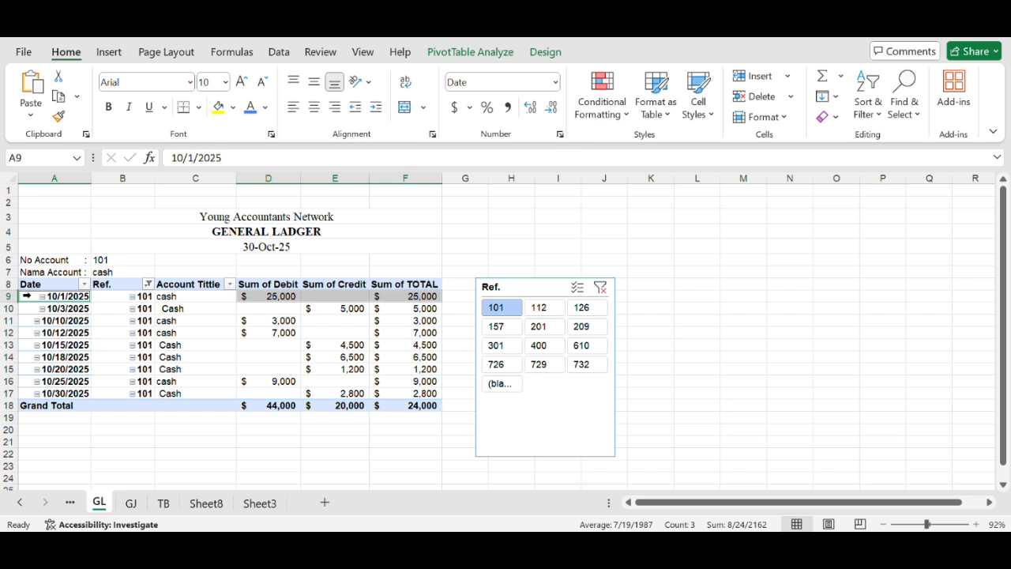
click(26, 309)
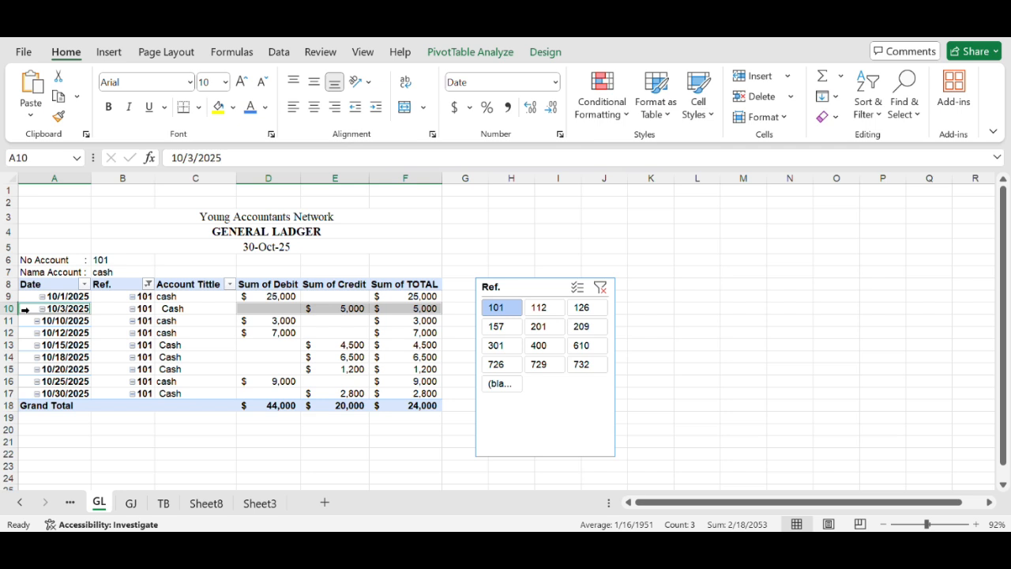
click(25, 321)
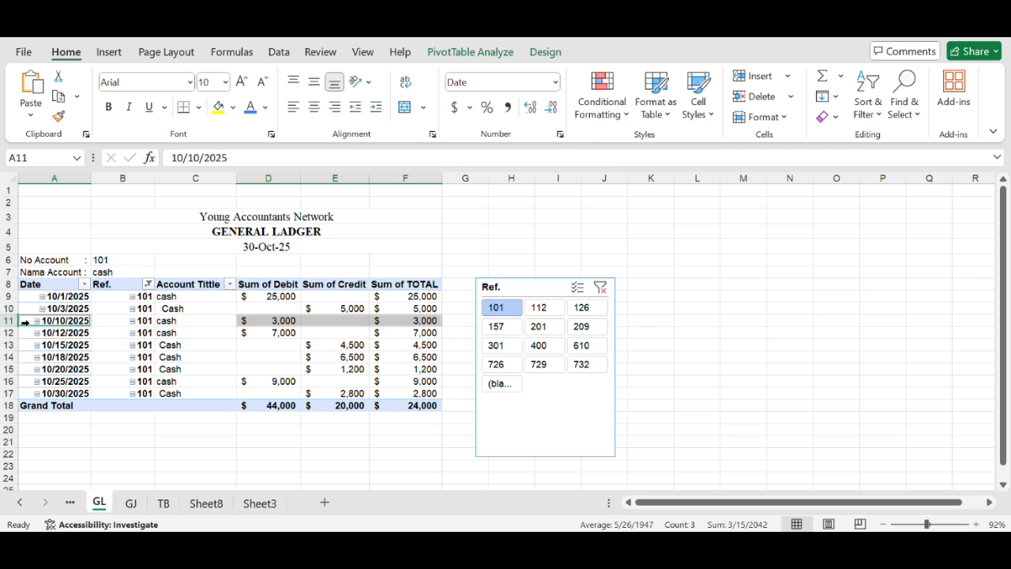
click(26, 333)
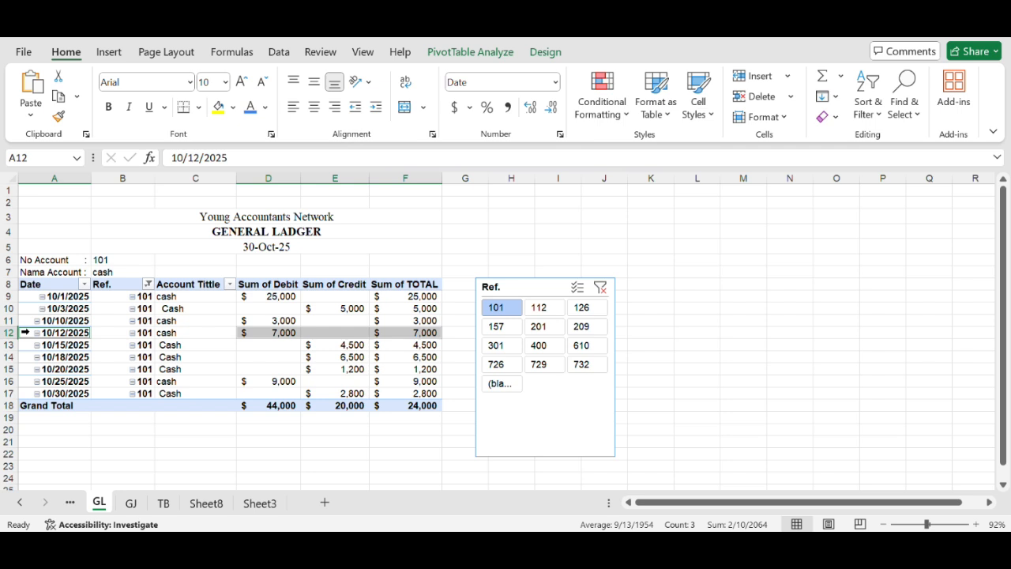
click(25, 344)
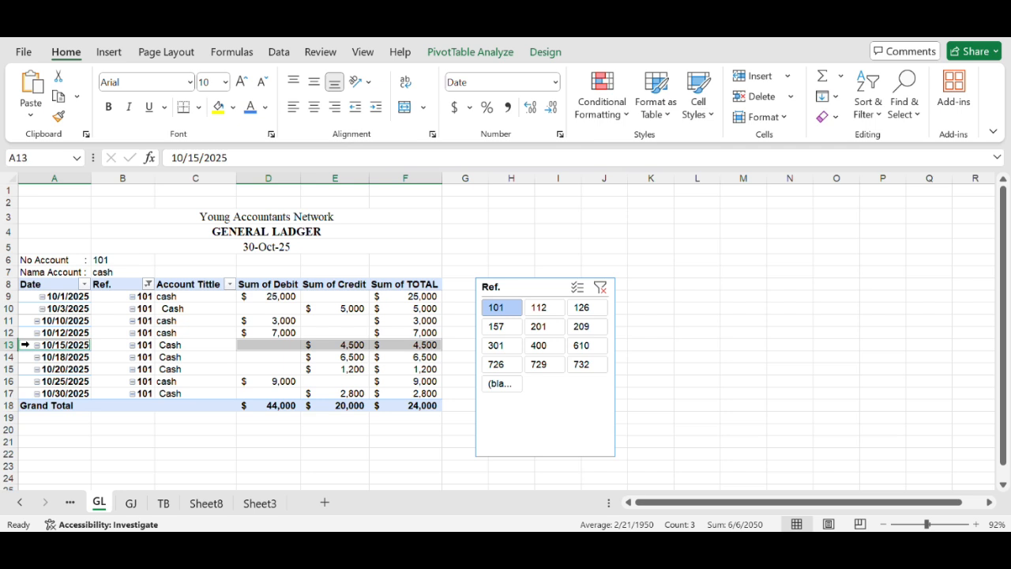
click(26, 357)
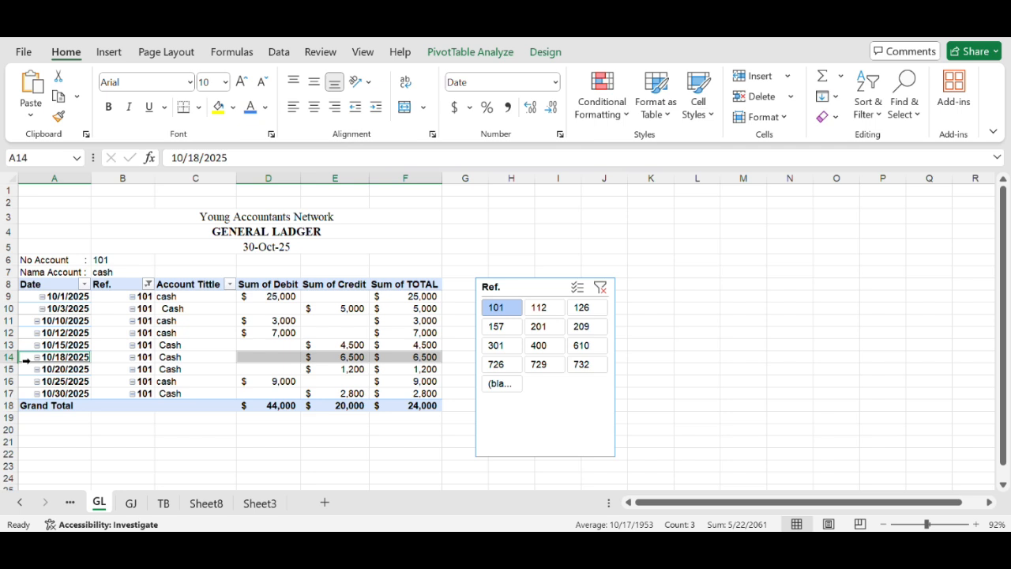
click(27, 370)
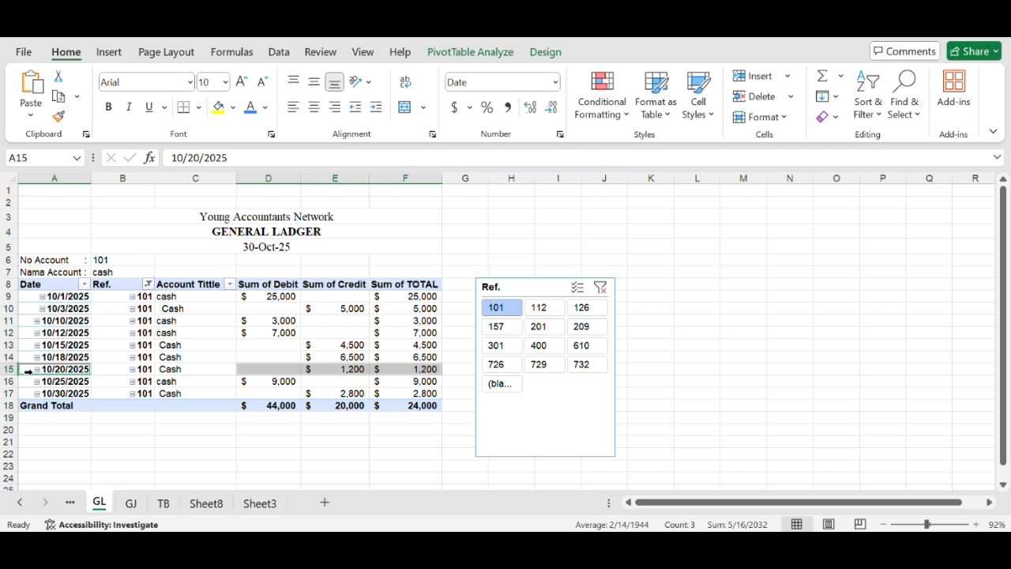
click(25, 381)
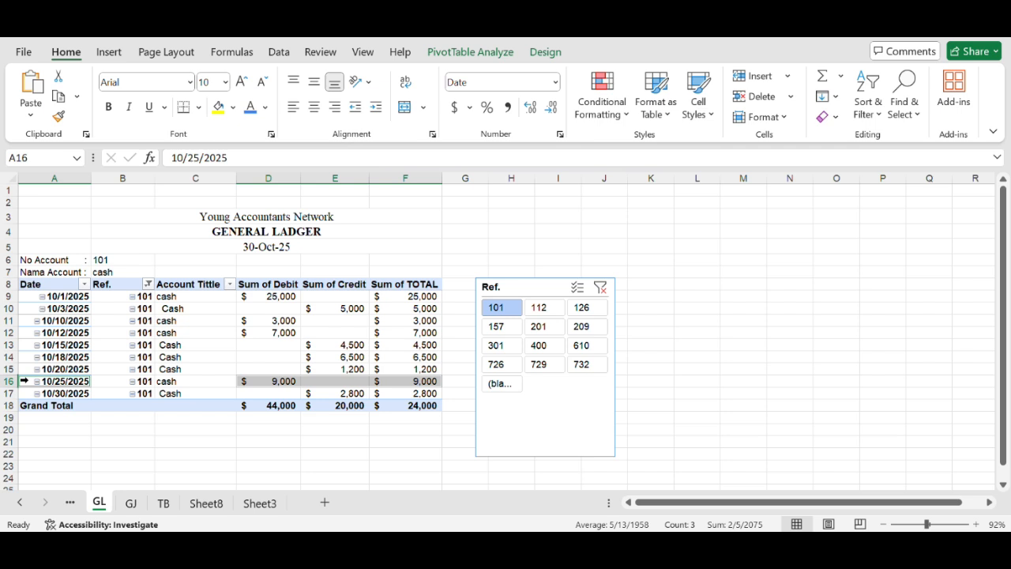
click(24, 392)
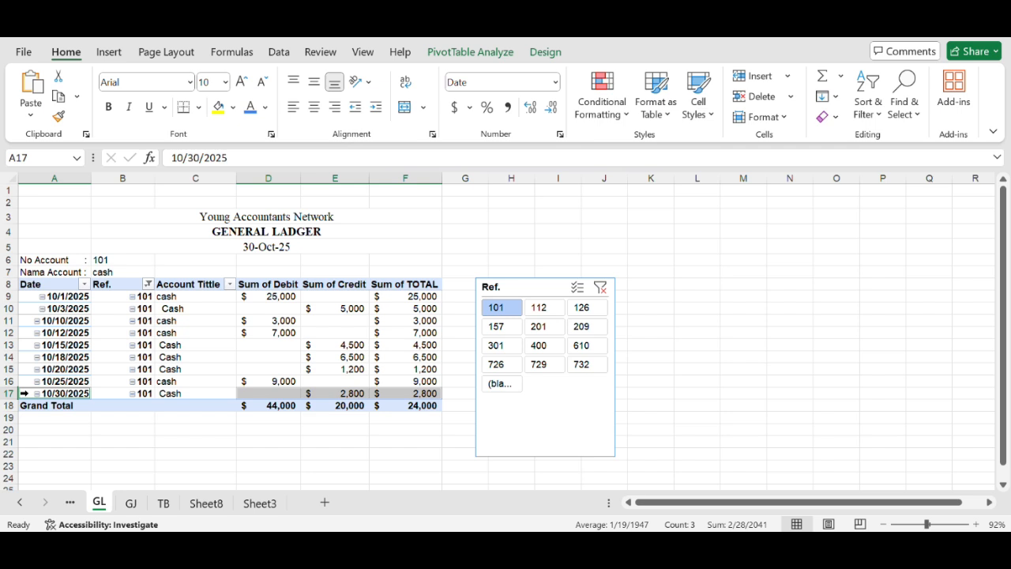
Examine the Sum of Debit and Sum of Credit columns of ledger 101 down to their grand totals.
click(250, 351)
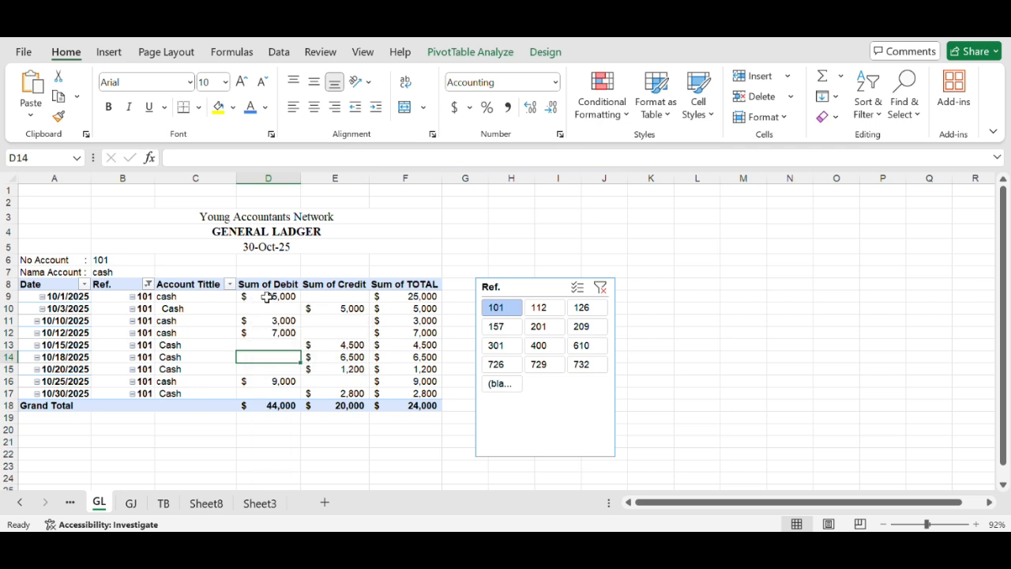
click(256, 298)
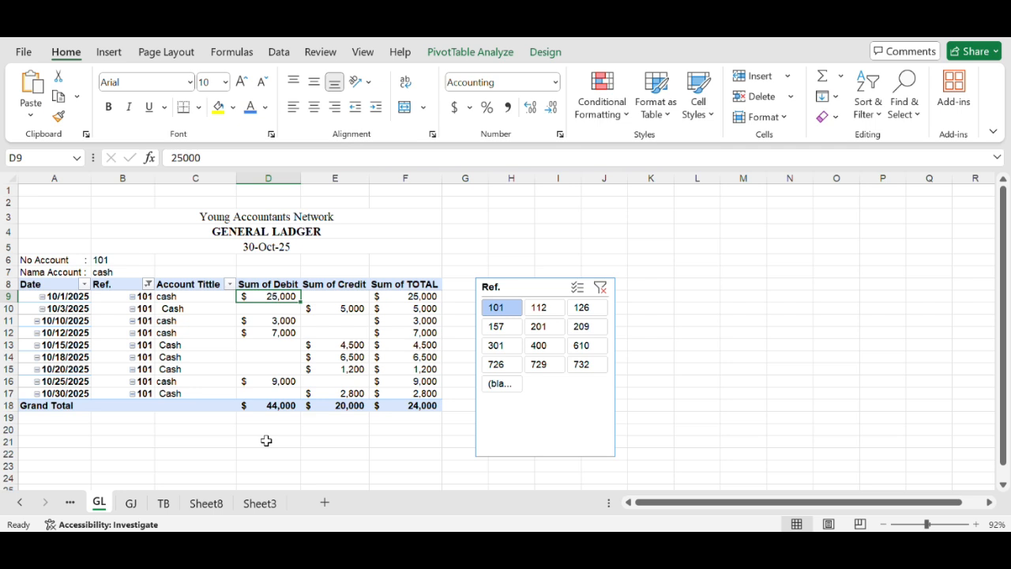
click(255, 407)
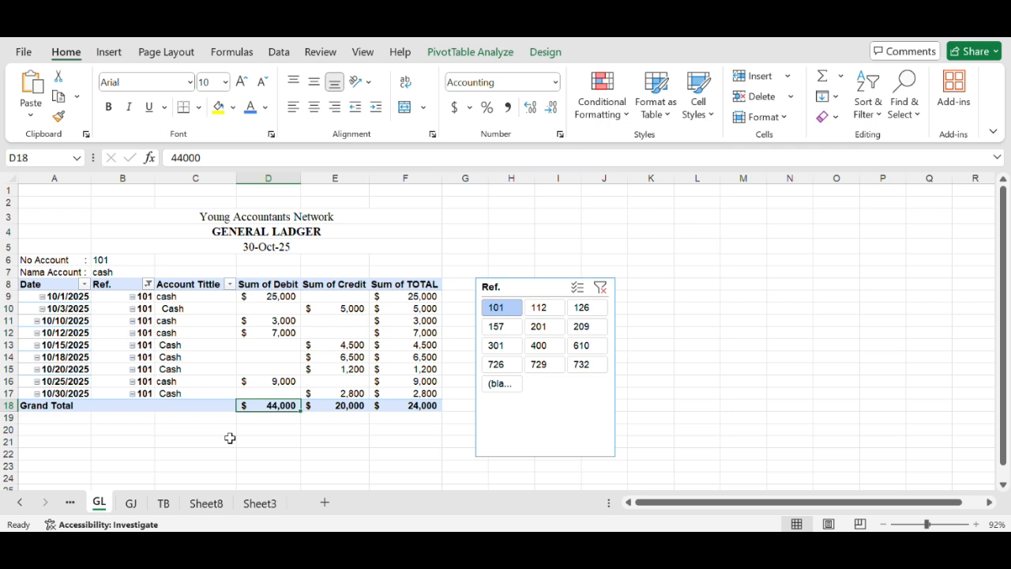
click(326, 308)
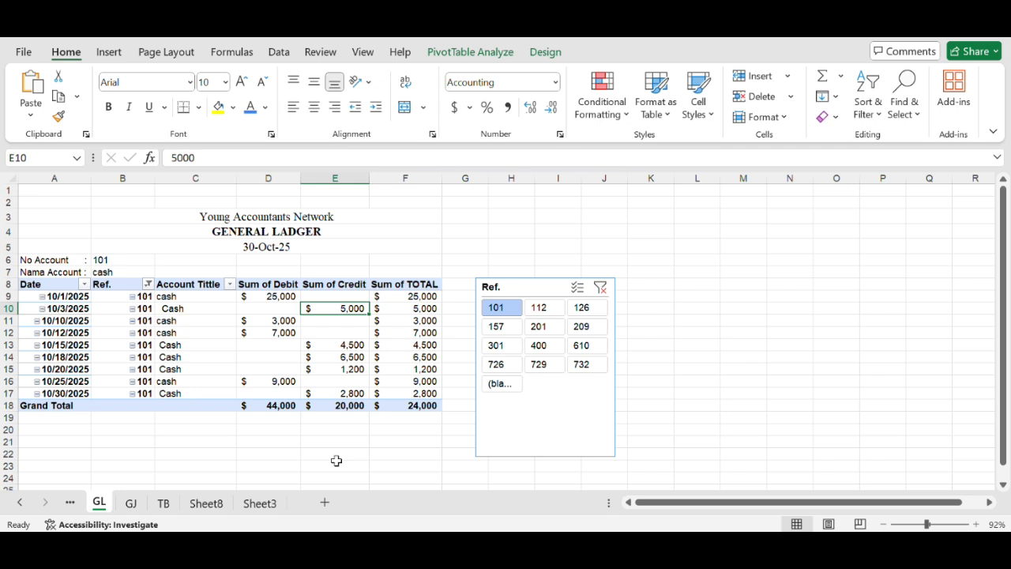
click(318, 406)
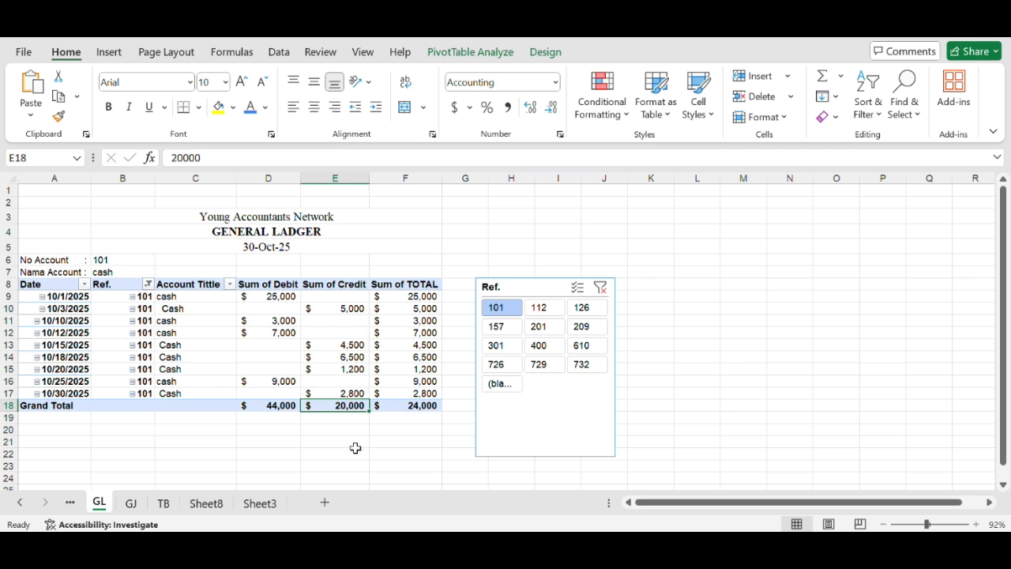
Filter the general ledger by Ref. 112 and examine its account number, name, 10/8/2025 entry and grand totals.
click(538, 310)
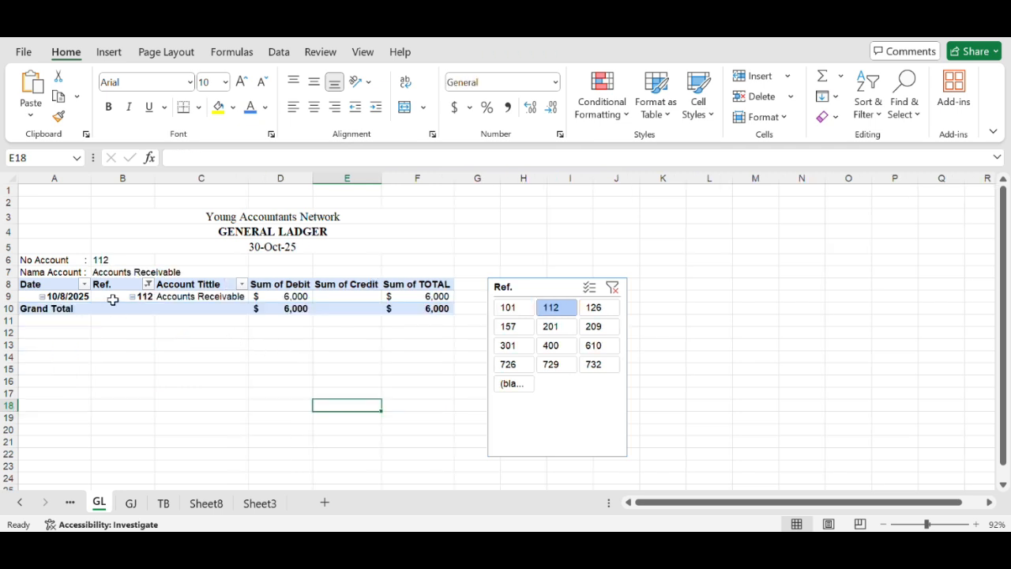
click(124, 260)
click(129, 271)
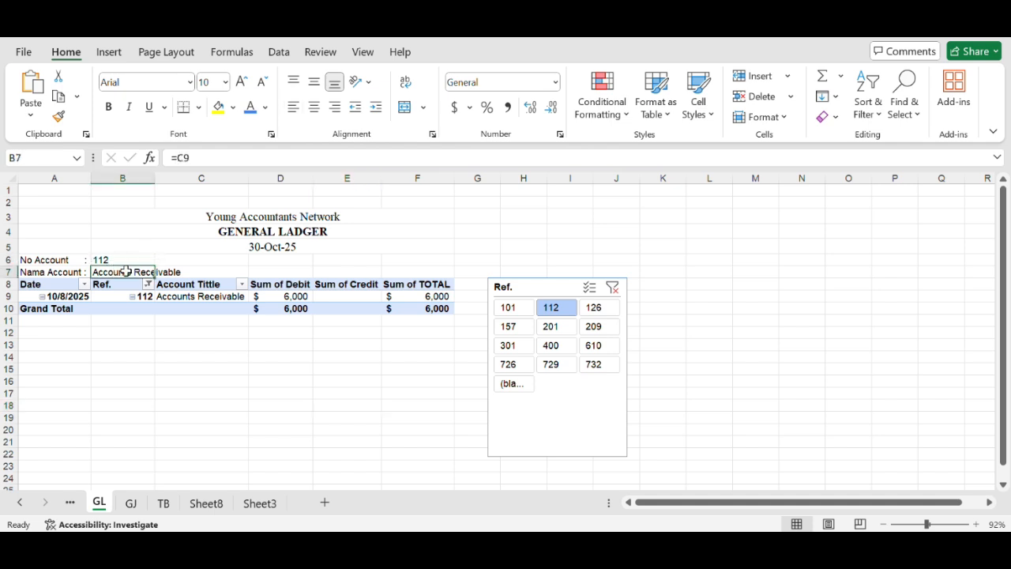
click(97, 348)
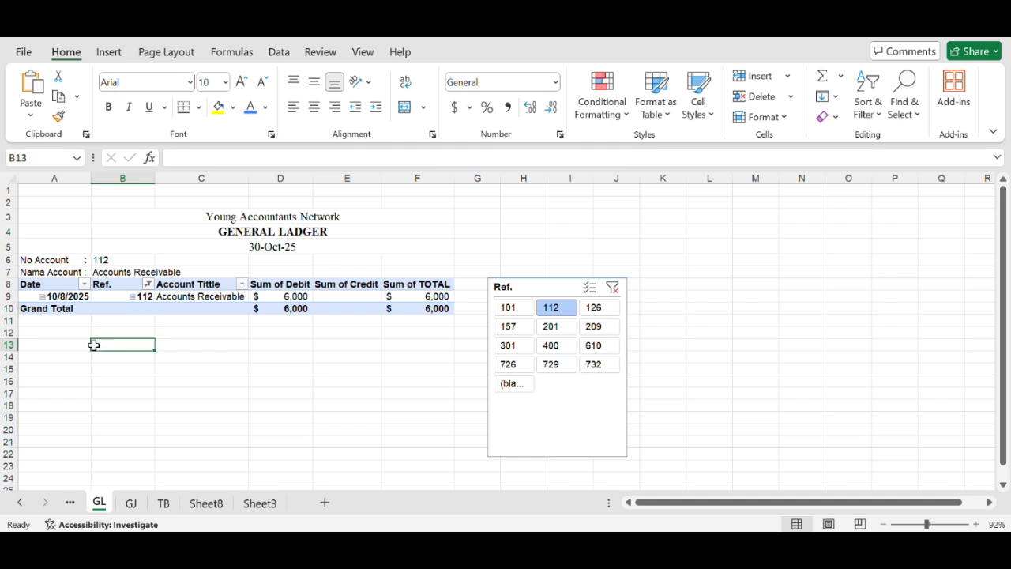
click(26, 297)
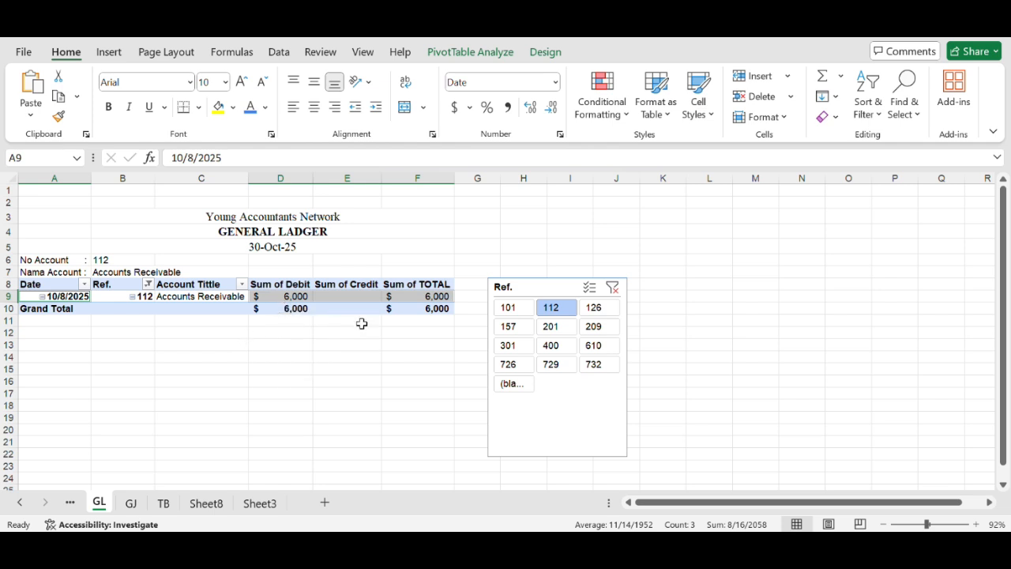
click(405, 309)
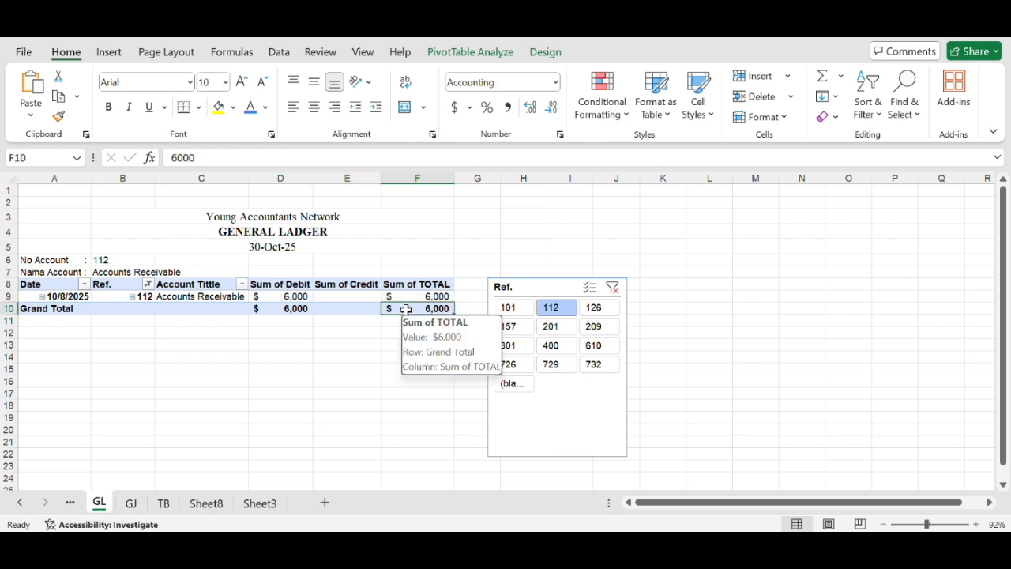
click(274, 308)
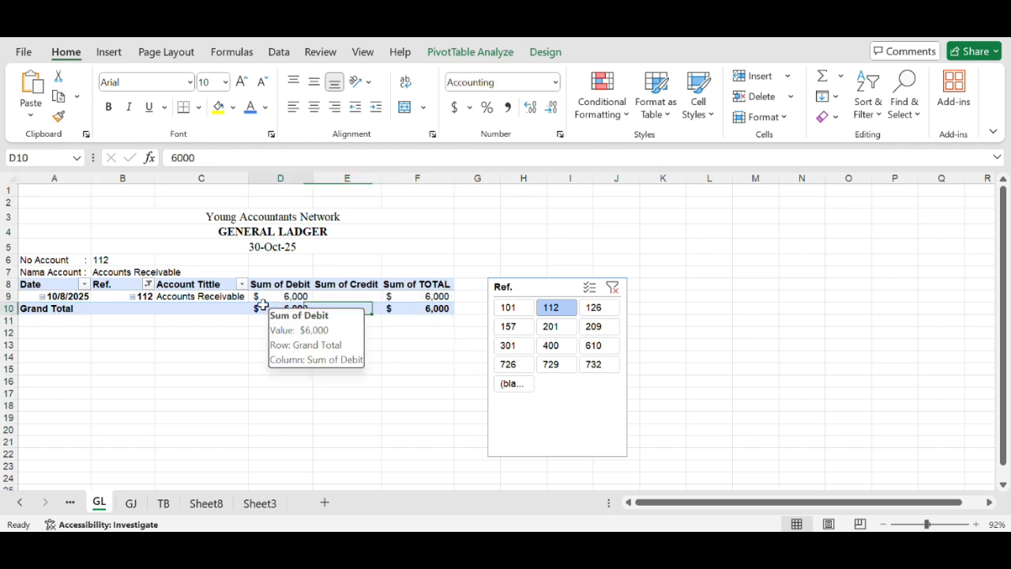
click(405, 312)
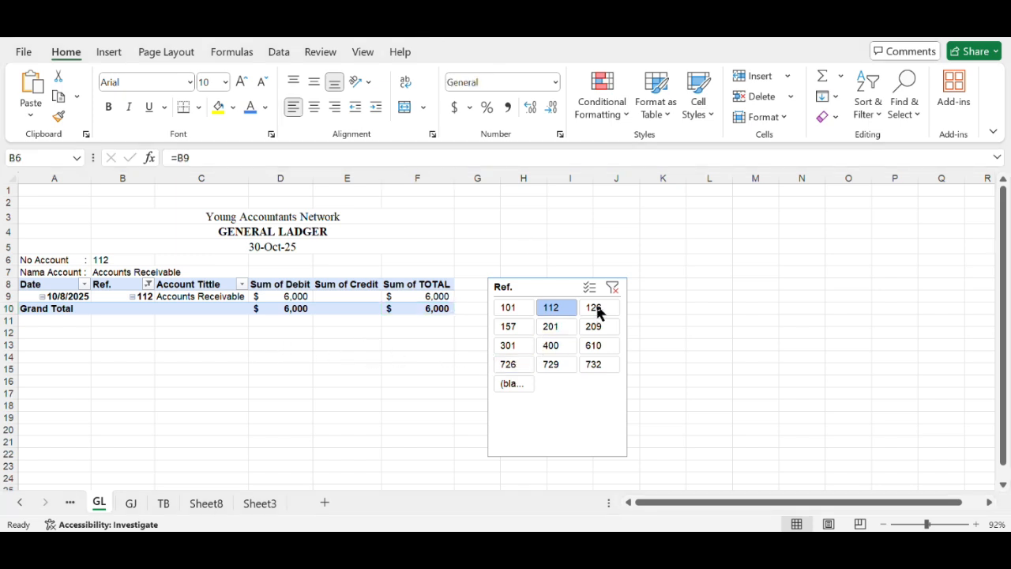
Filter the general ledger by Ref. 126 and then 157, examining the heading and entry of each account.
click(598, 310)
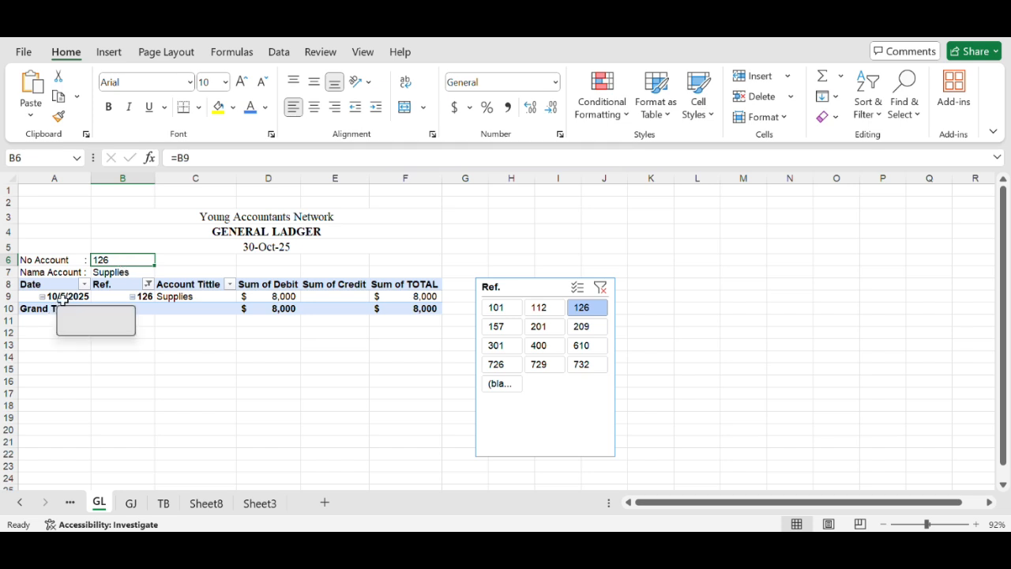
click(22, 296)
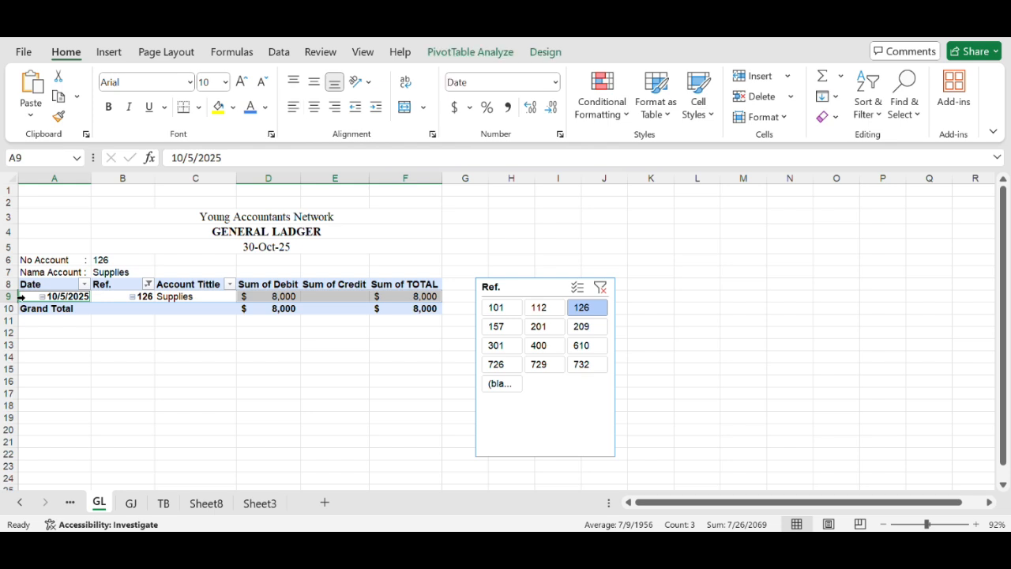
click(504, 326)
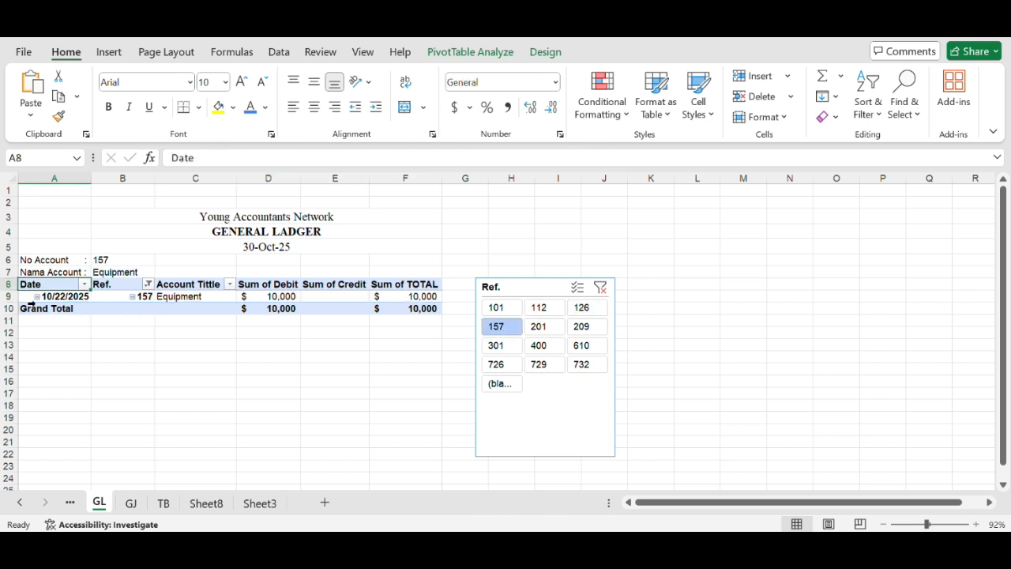
click(119, 259)
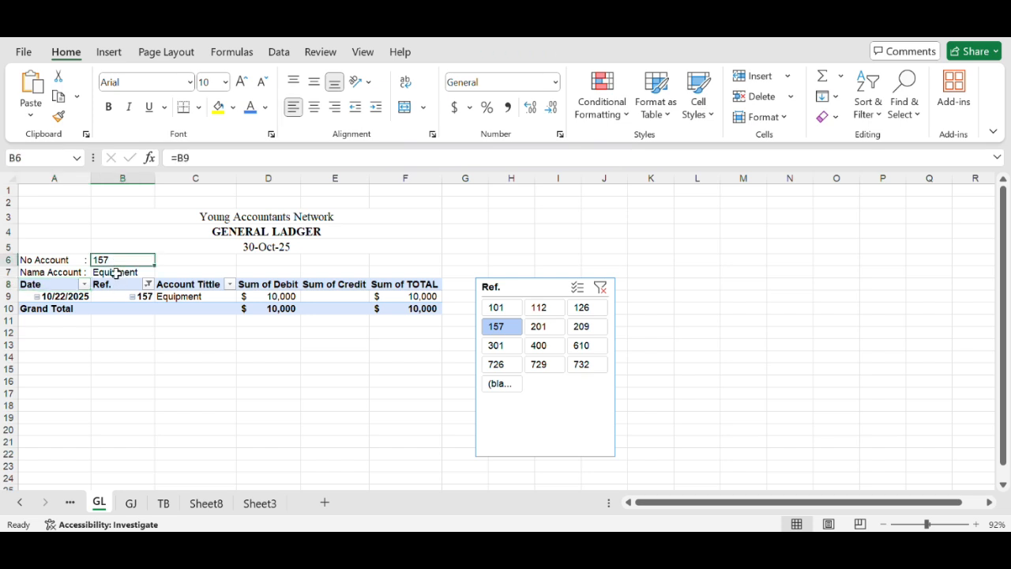
click(21, 297)
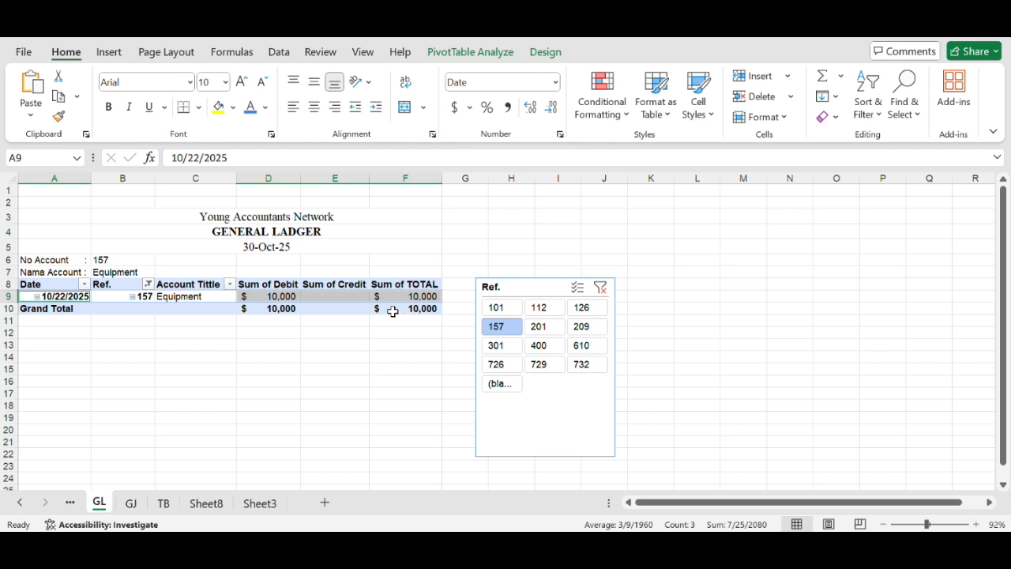
Filter the general ledger by Ref. 201 and examine its heading and the 10/5/2025, 10/18/2025 and 10/22/2025 entries.
click(552, 324)
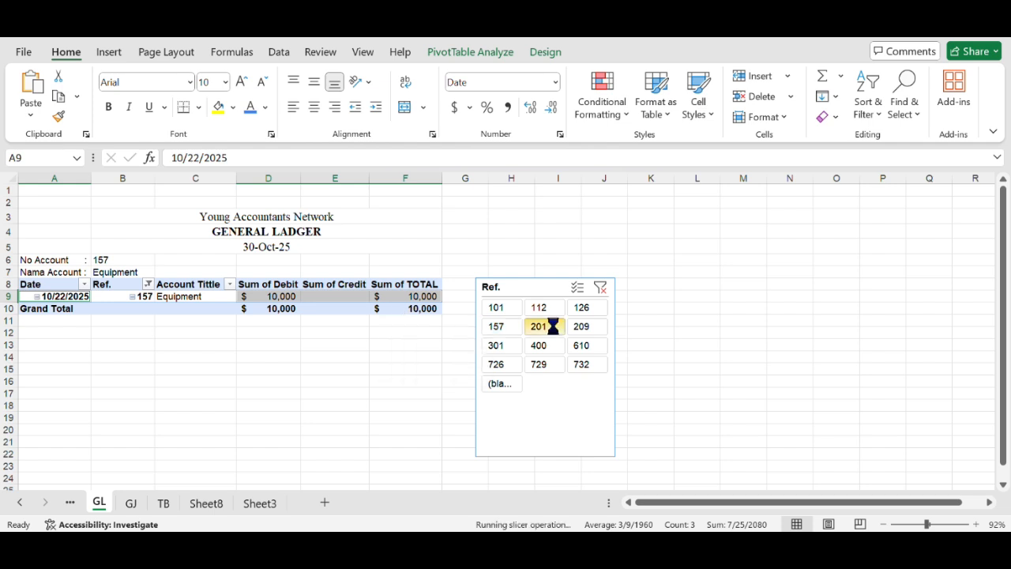
click(133, 272)
click(136, 259)
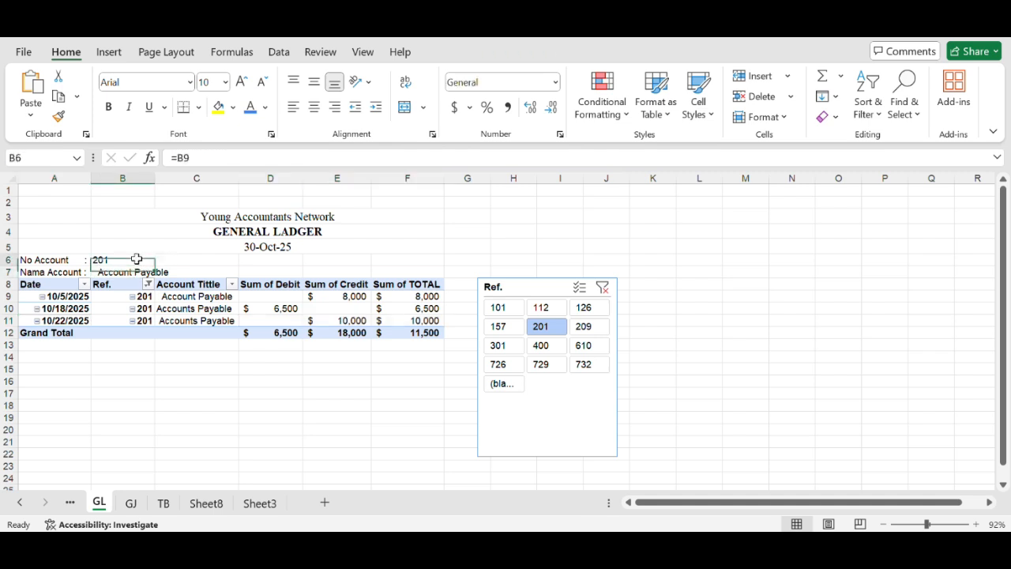
click(22, 297)
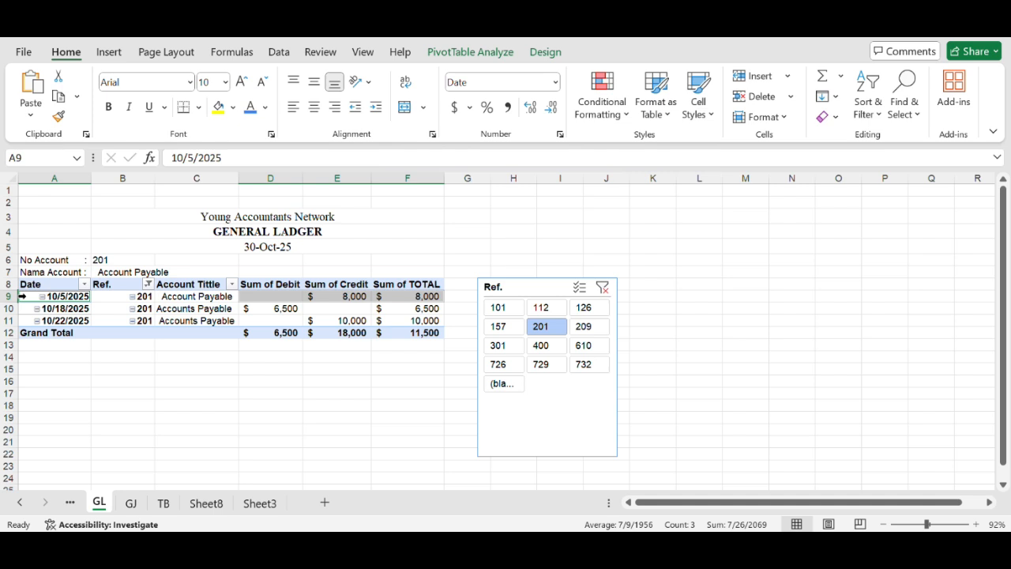
click(25, 309)
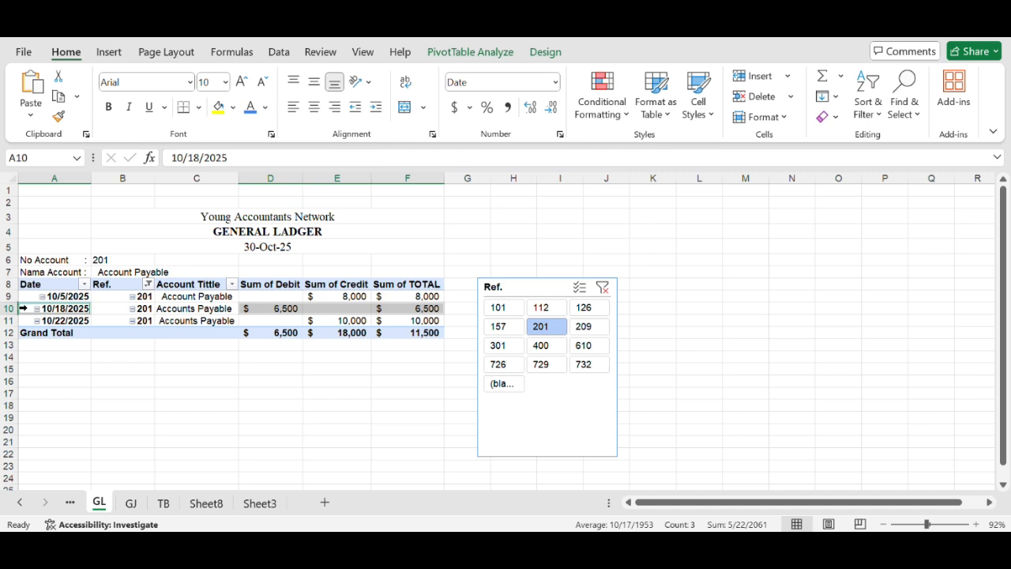
click(22, 321)
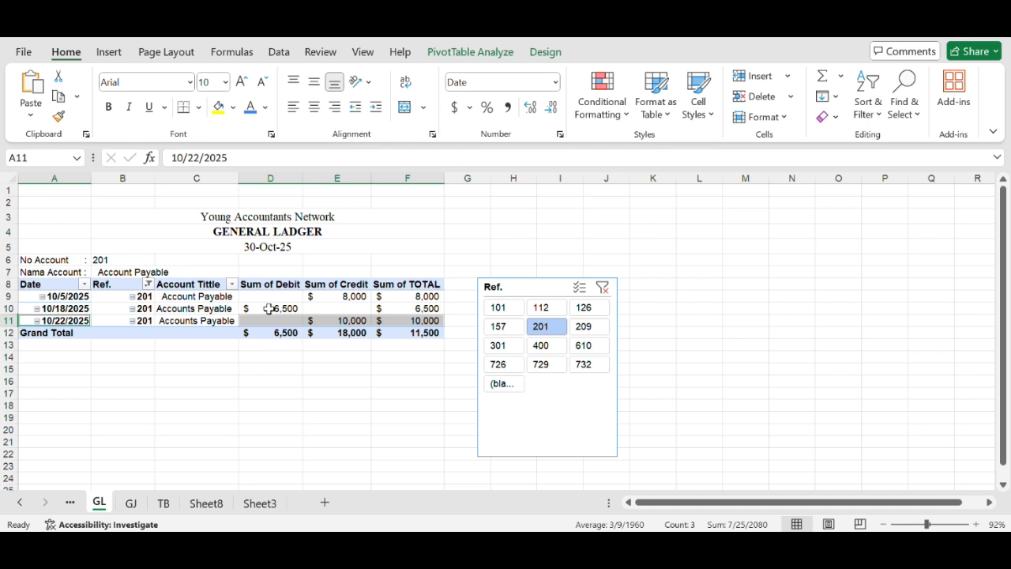
Examine the debit and credit amounts of ledger 201 and its grand totals for Sum of Debit and Sum of TOTAL.
mouse_move(269, 308)
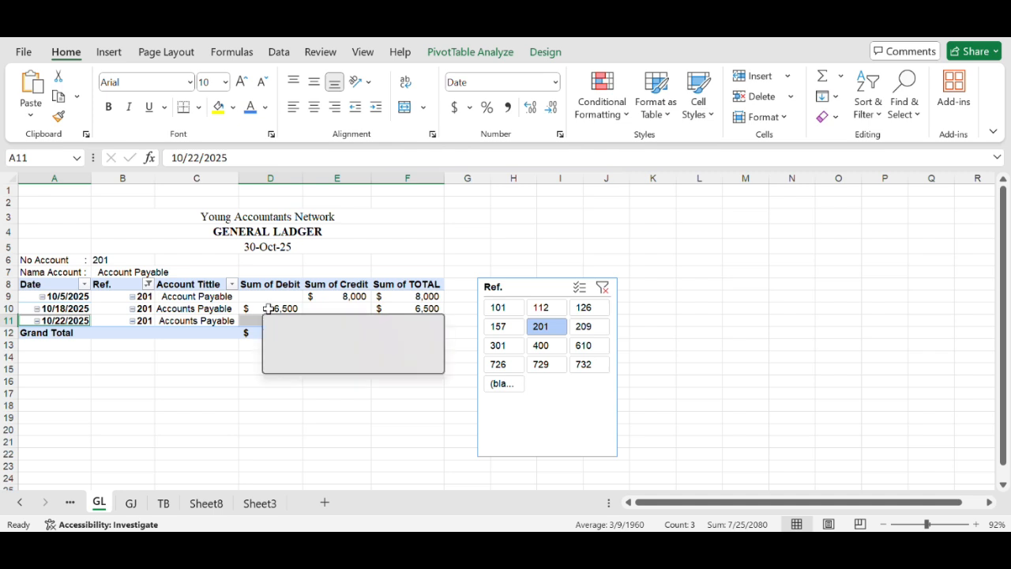
click(262, 333)
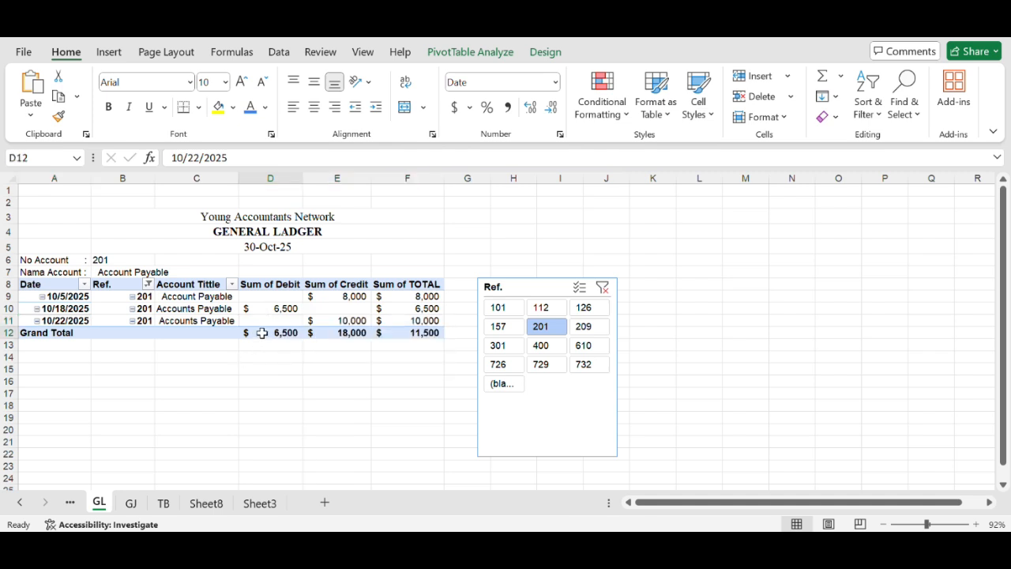
mouse_move(335, 294)
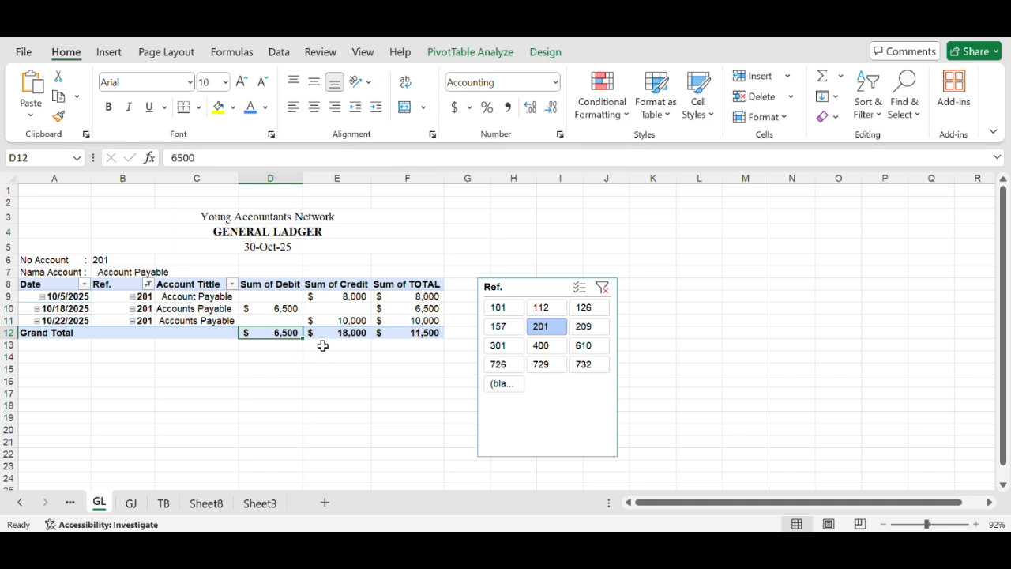
click(398, 333)
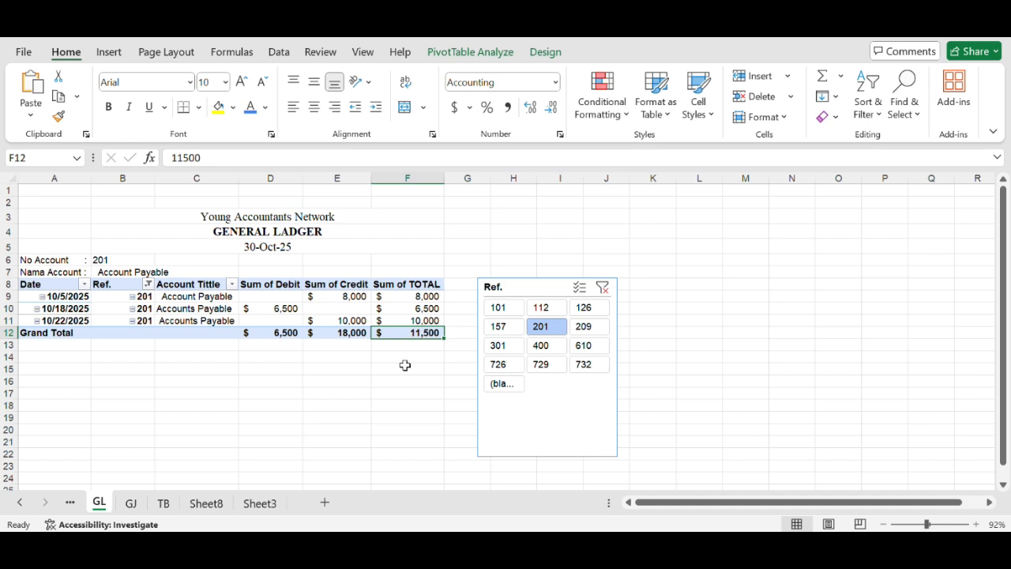
Filter the general ledger by Ref. 209 and examine its account number, 10/10/2025 entry and Sum of TOTAL grand total.
click(584, 327)
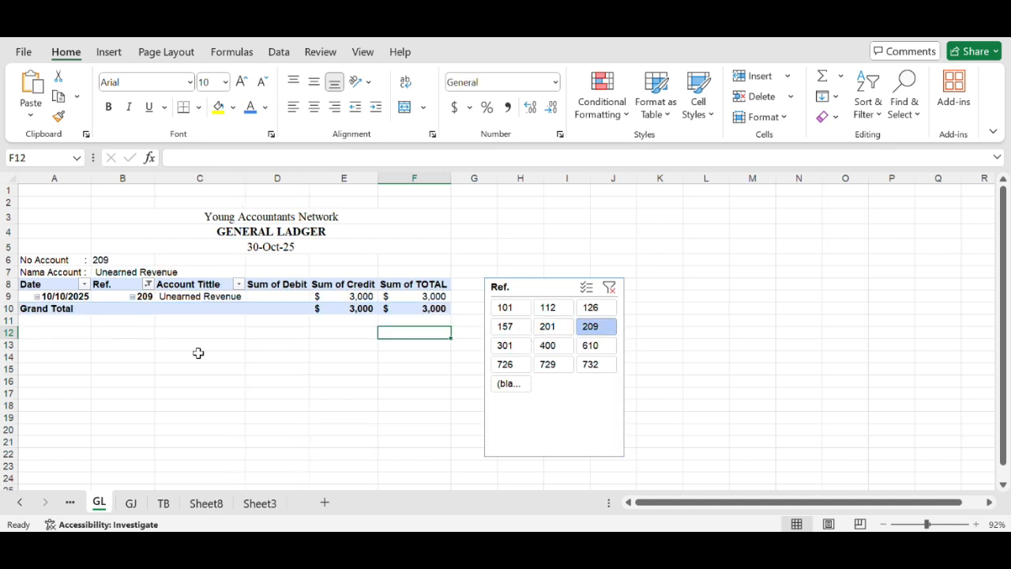
click(123, 260)
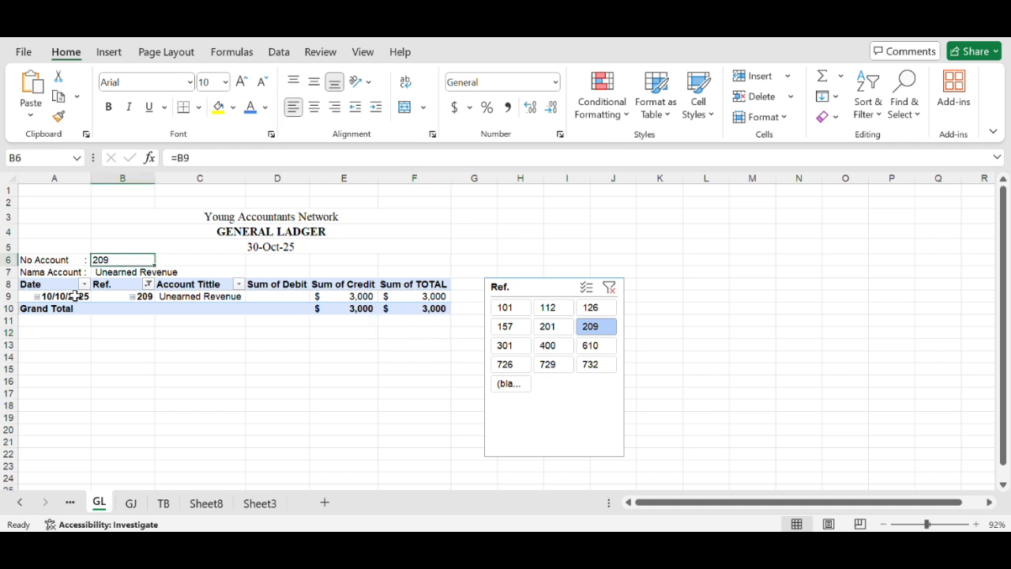
click(28, 297)
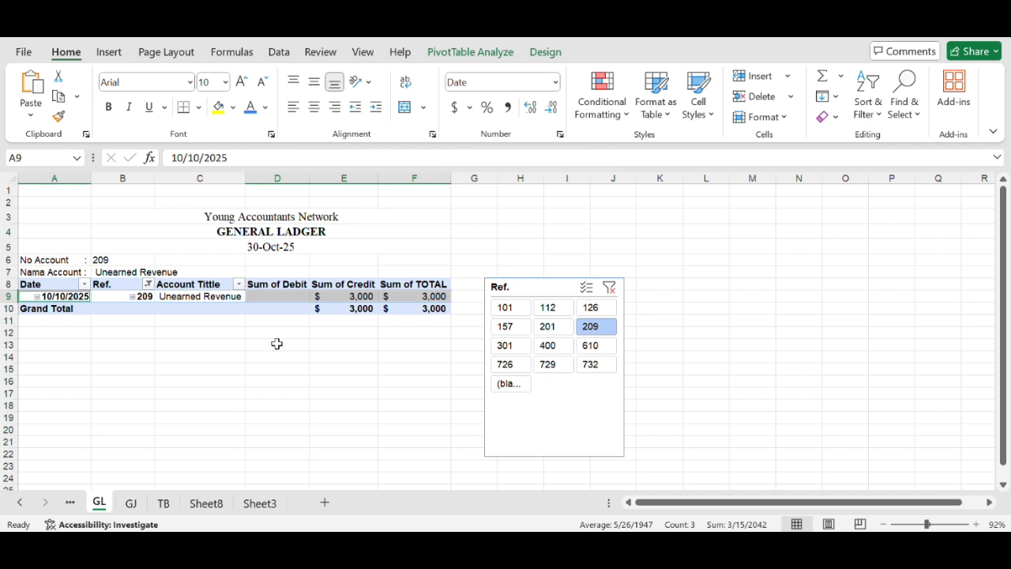
click(410, 309)
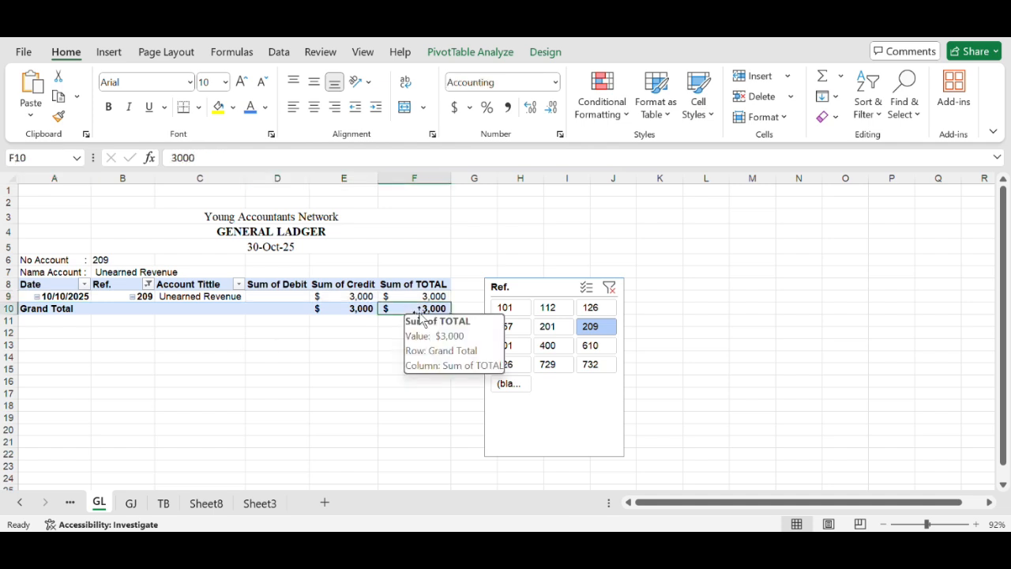
Filter the general ledger by Ref. 301 and examine its account name, 10/1/2025 entry and Sum of TOTAL grand total.
click(518, 344)
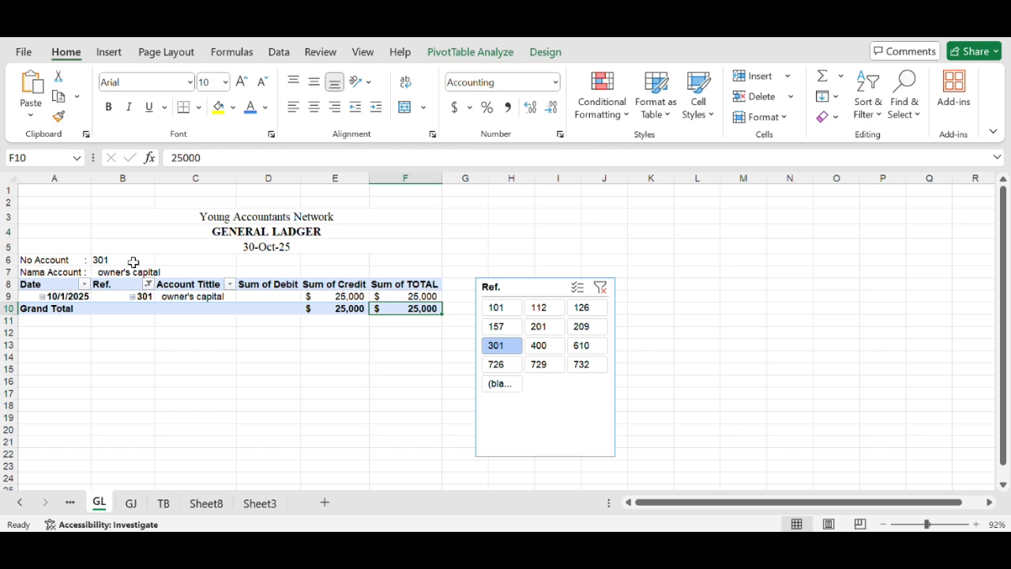
click(162, 270)
click(135, 271)
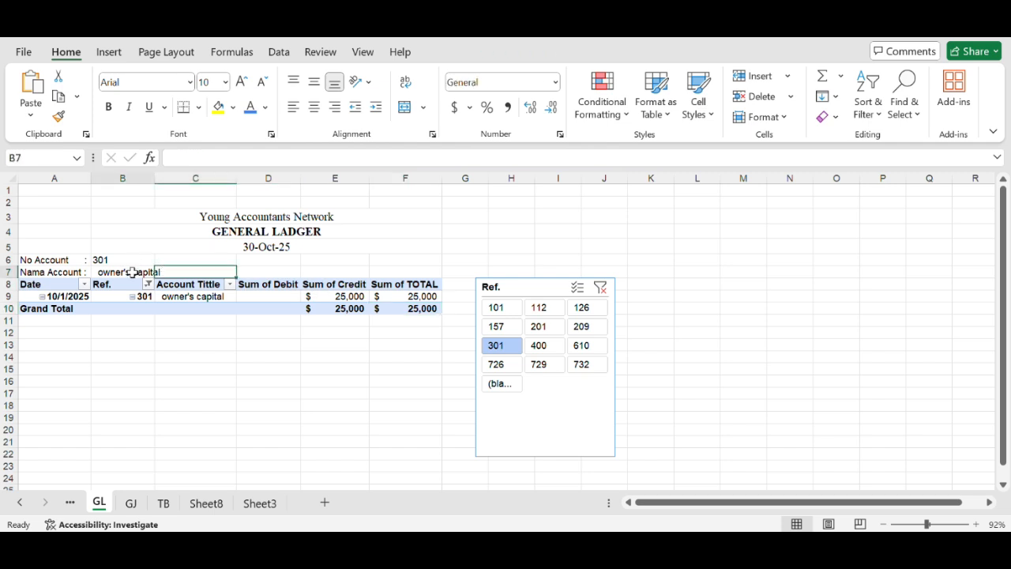
click(24, 296)
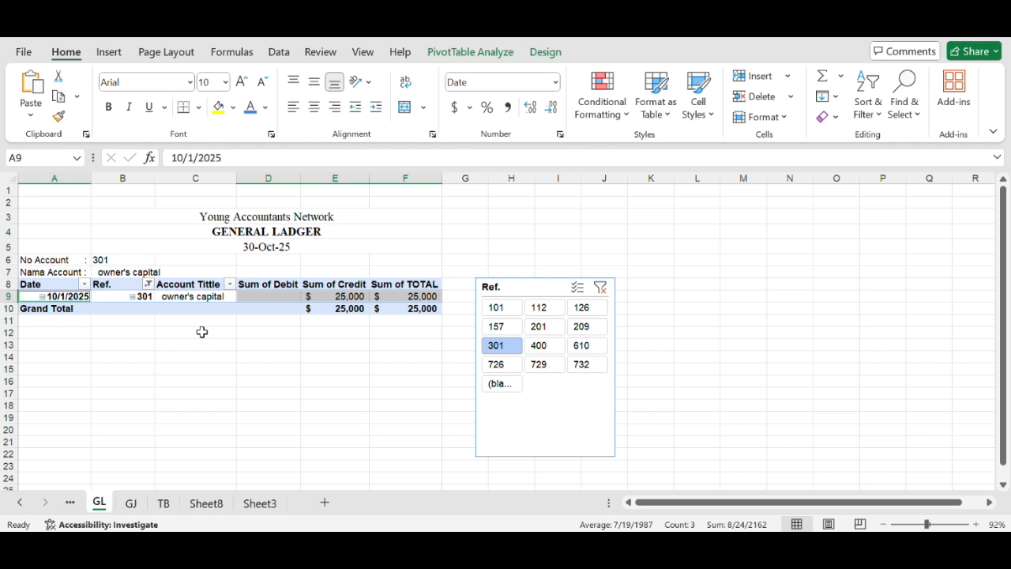
click(388, 310)
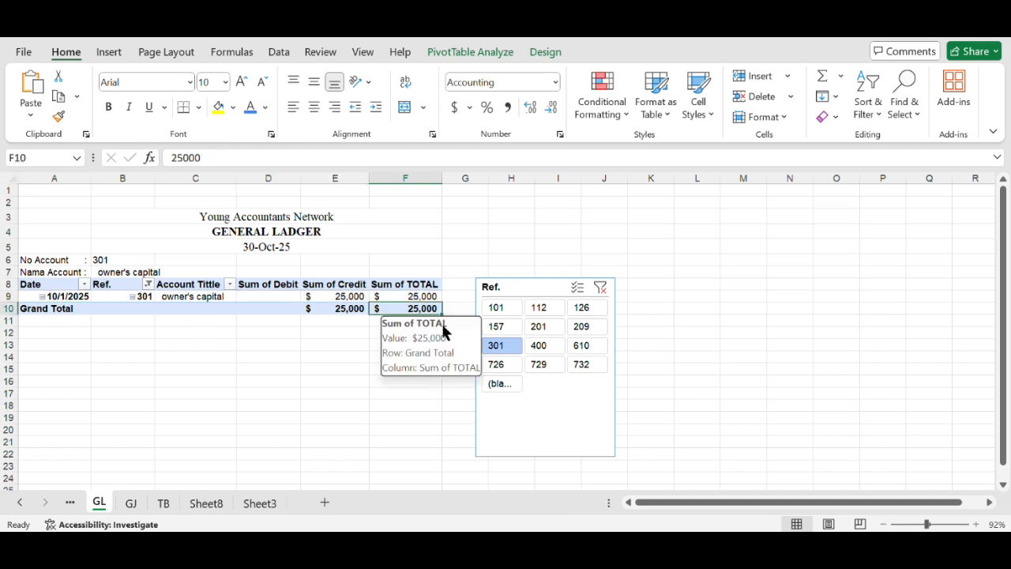
Filter the general ledger by Ref. 400 and examine its account number, three October entries, and credit and overall grand totals.
click(558, 350)
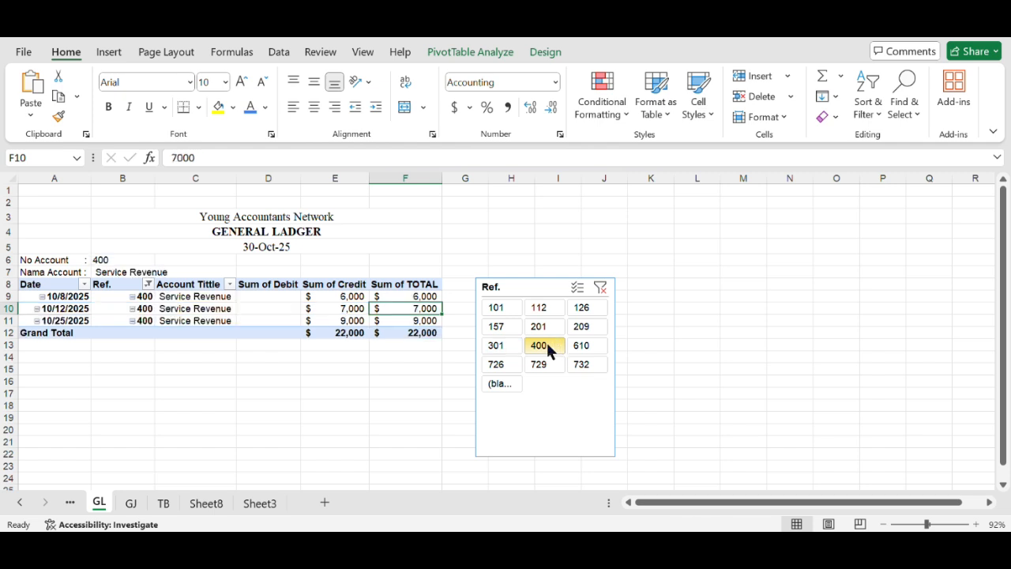
click(130, 260)
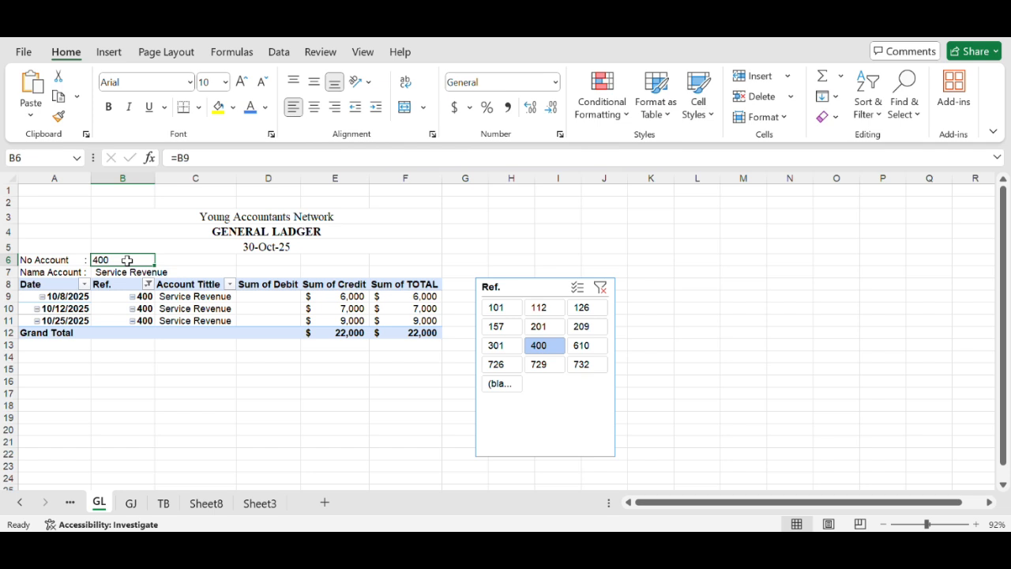
click(28, 298)
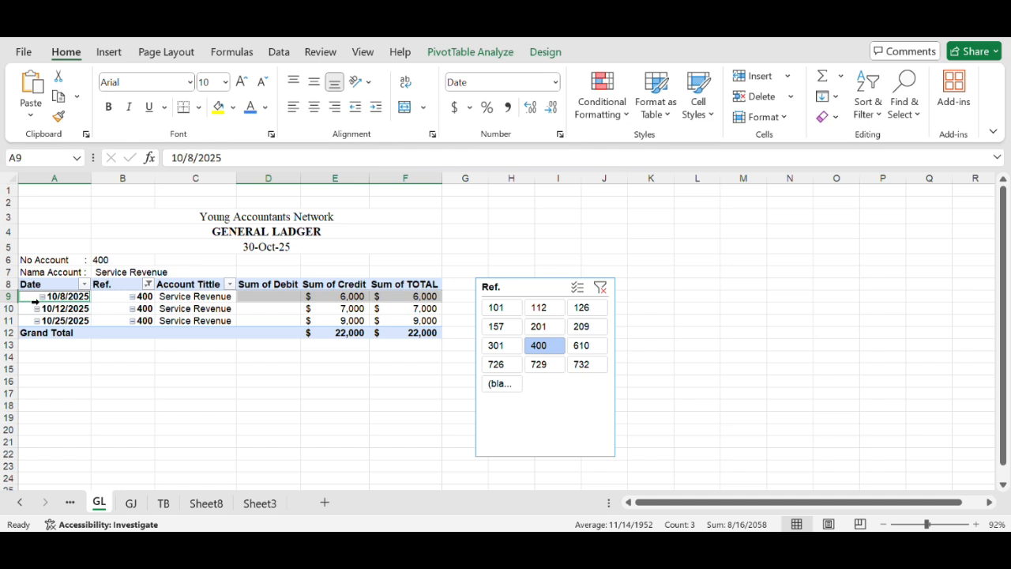
click(26, 306)
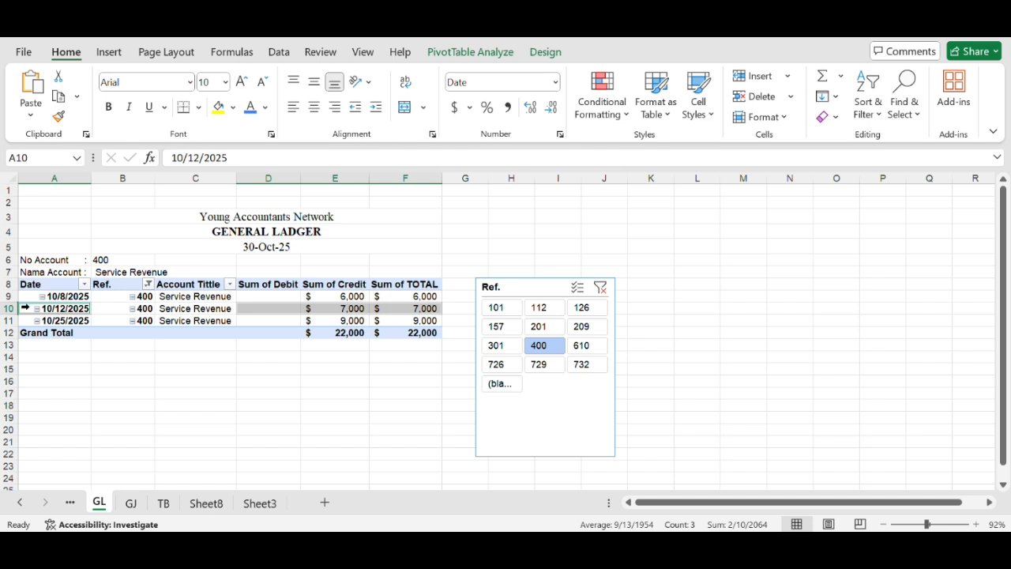
click(25, 321)
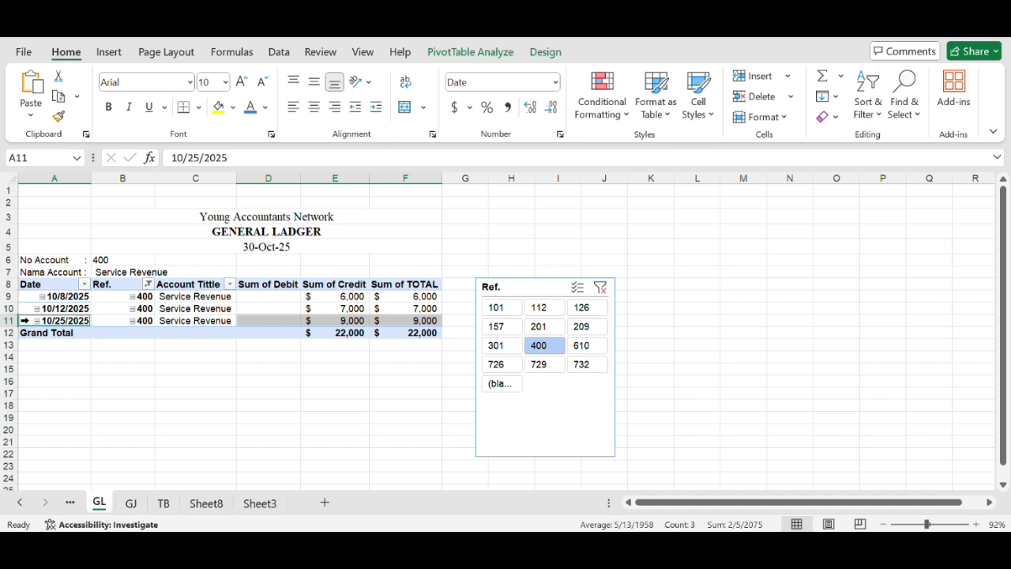
click(321, 329)
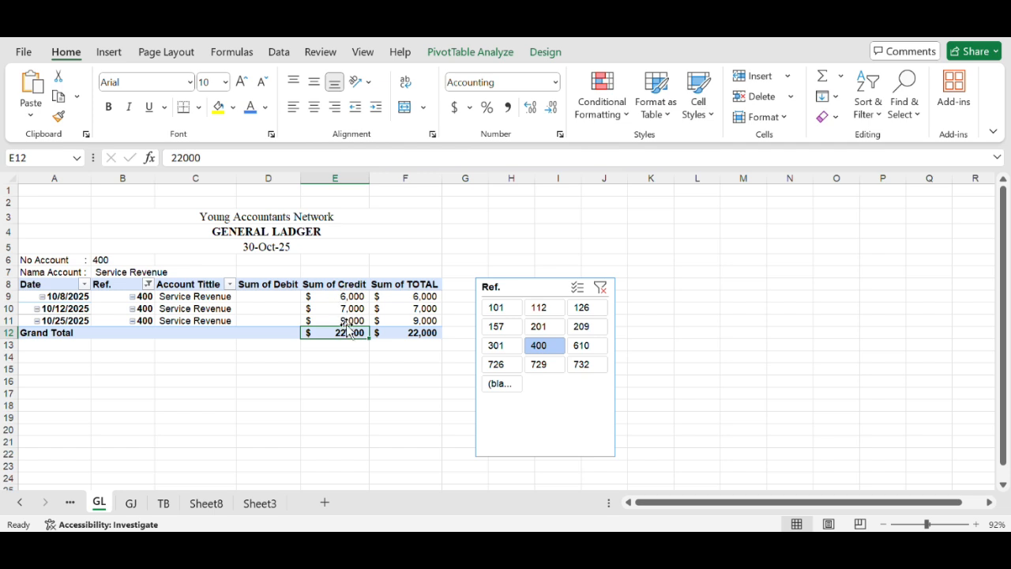
click(400, 334)
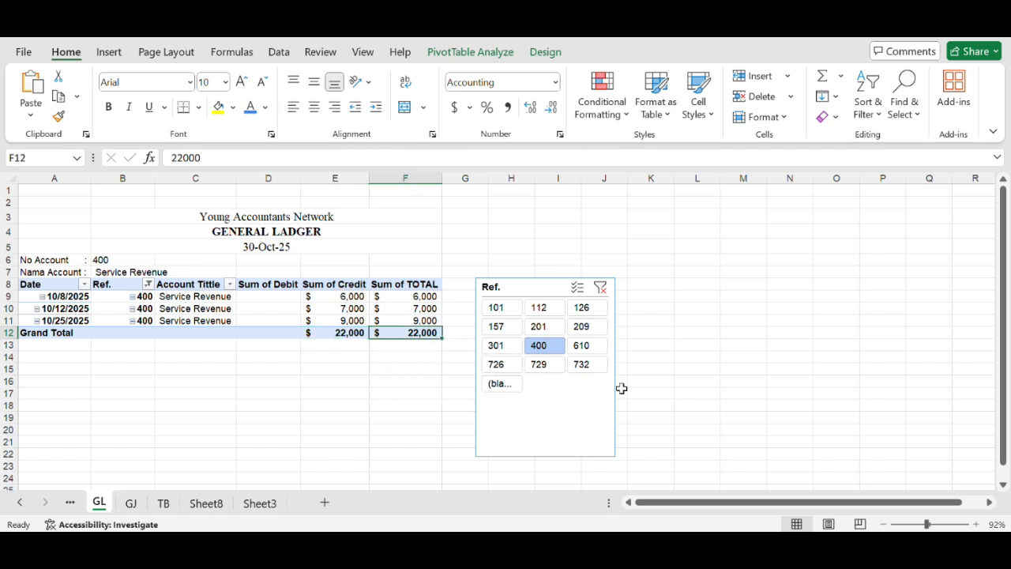
Filter the general ledger by Ref. 610 and then 726, examining the heading and entry of each expense account.
click(581, 353)
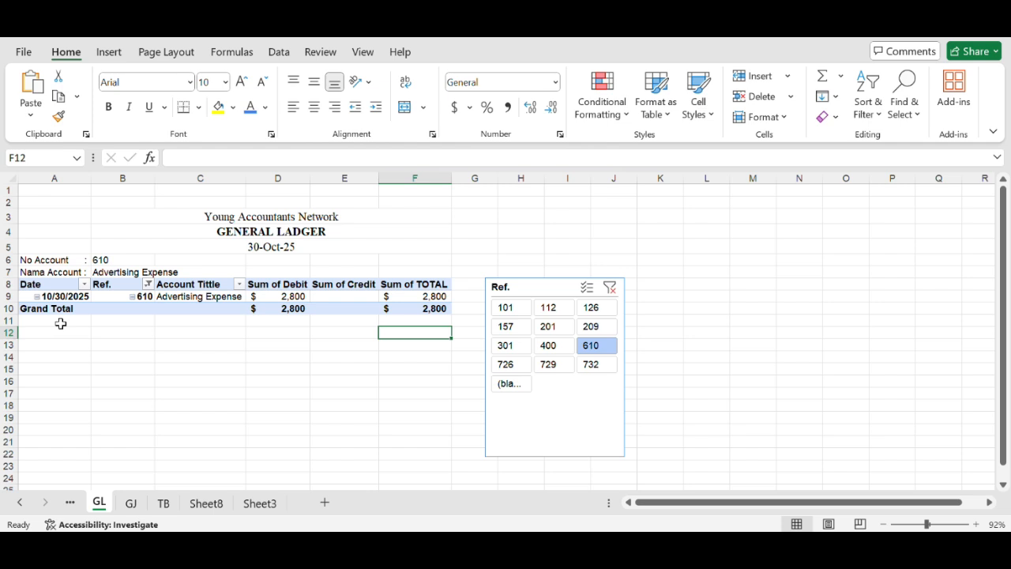
click(28, 298)
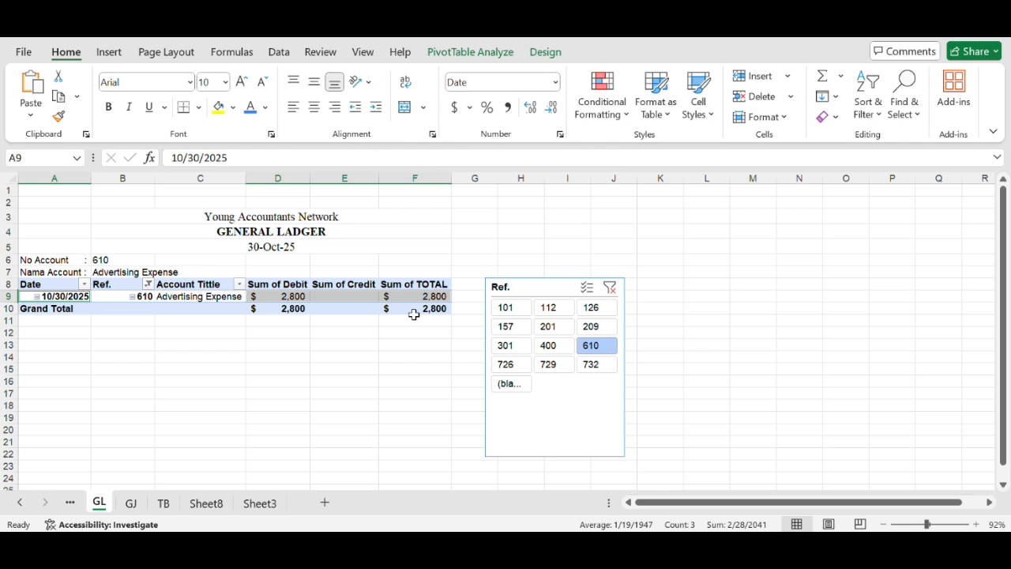
click(507, 370)
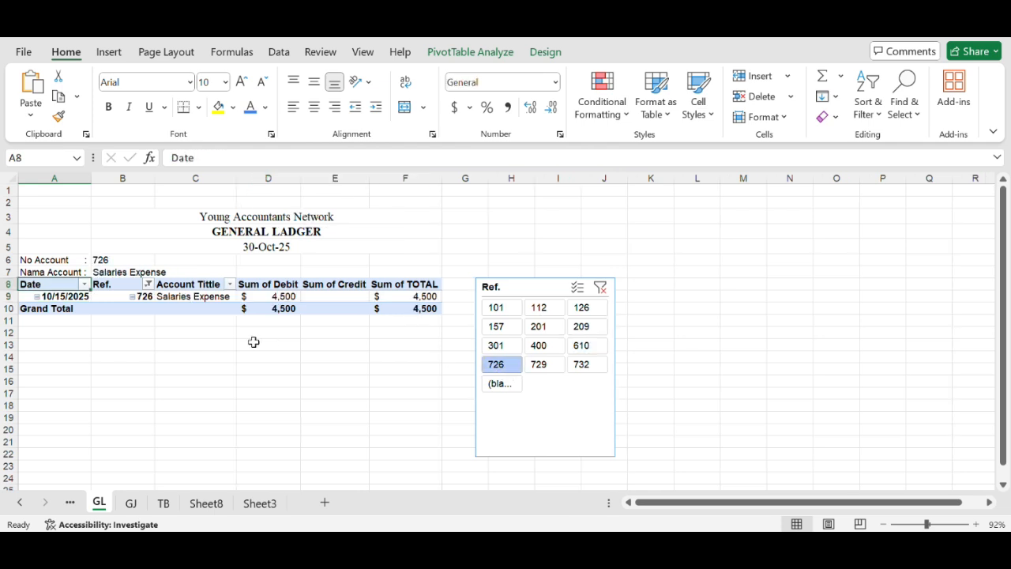
click(153, 272)
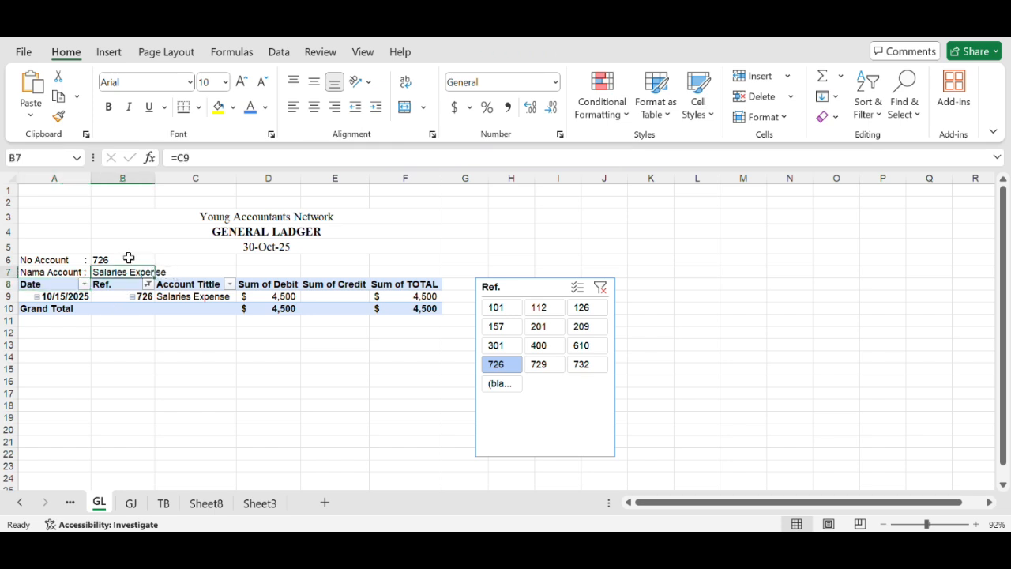
click(121, 261)
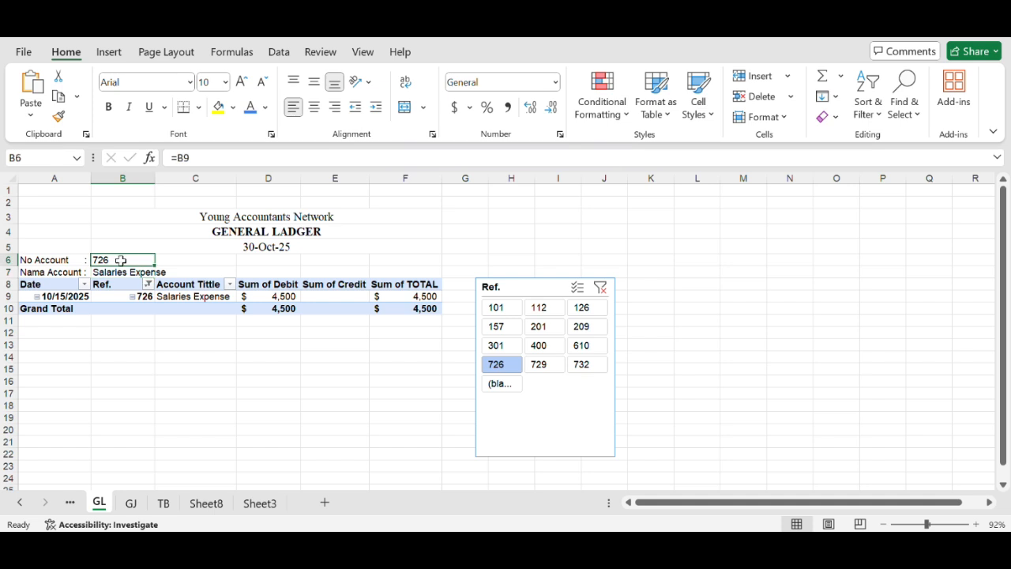
click(25, 299)
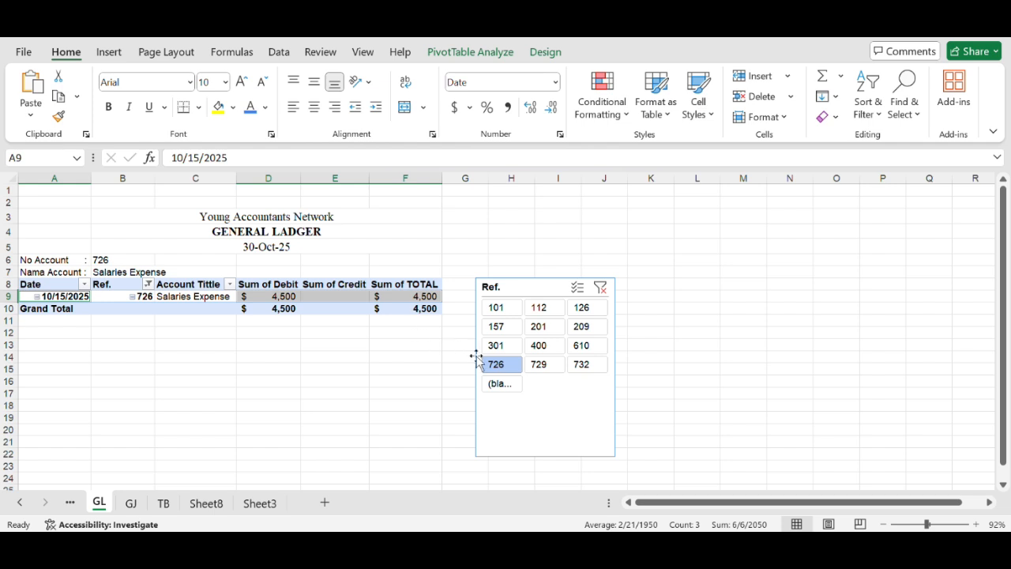
Filter the general ledger by Ref. 729 and examine its account name and number, 10/3/2025 entry and grand total.
click(537, 368)
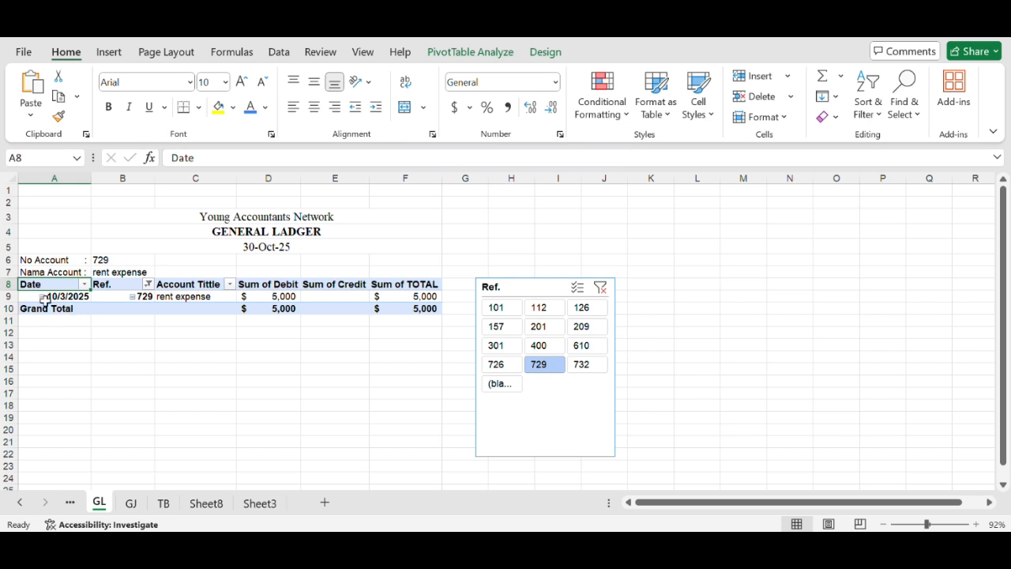
click(149, 272)
click(127, 260)
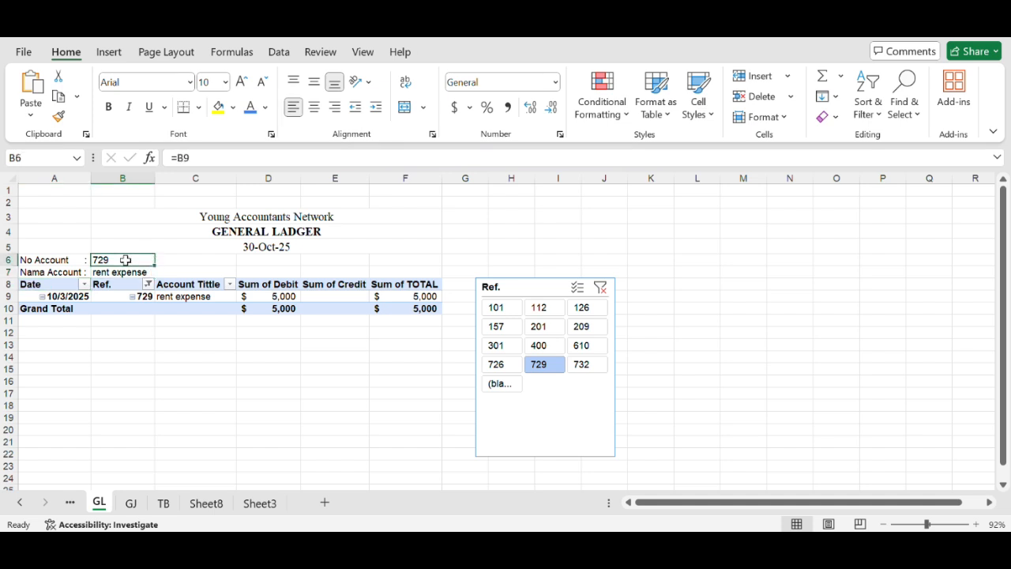
click(24, 296)
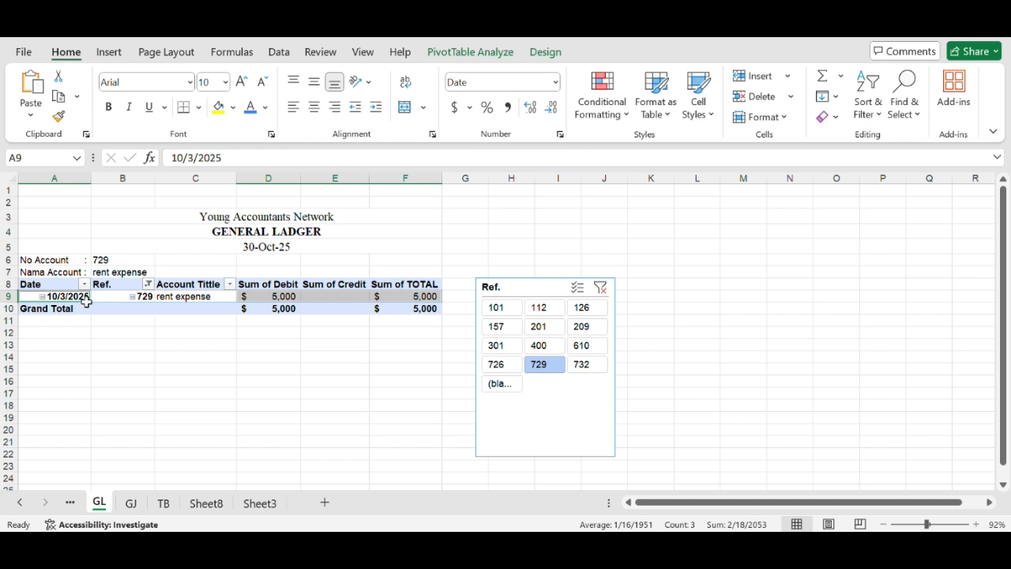
click(389, 309)
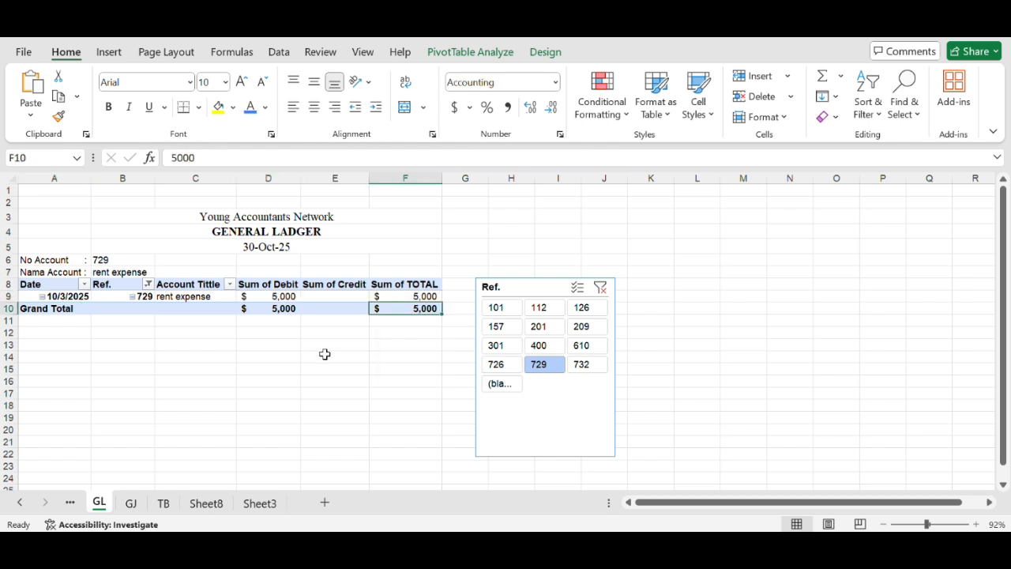
Filter the general ledger by Ref. 732 and examine its account number, 10/20/2025 entry and Sum of TOTAL grand total.
click(581, 368)
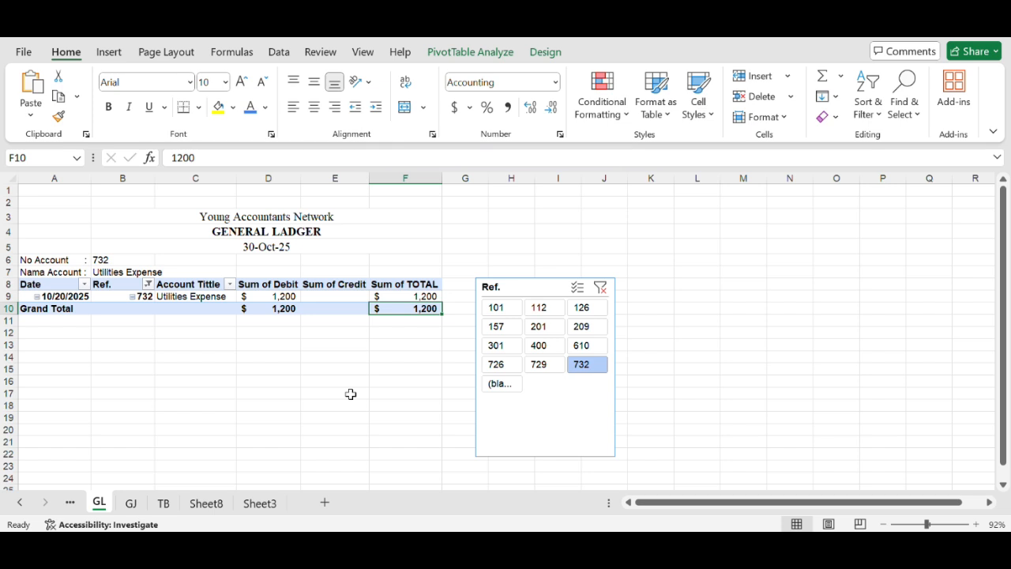
click(119, 260)
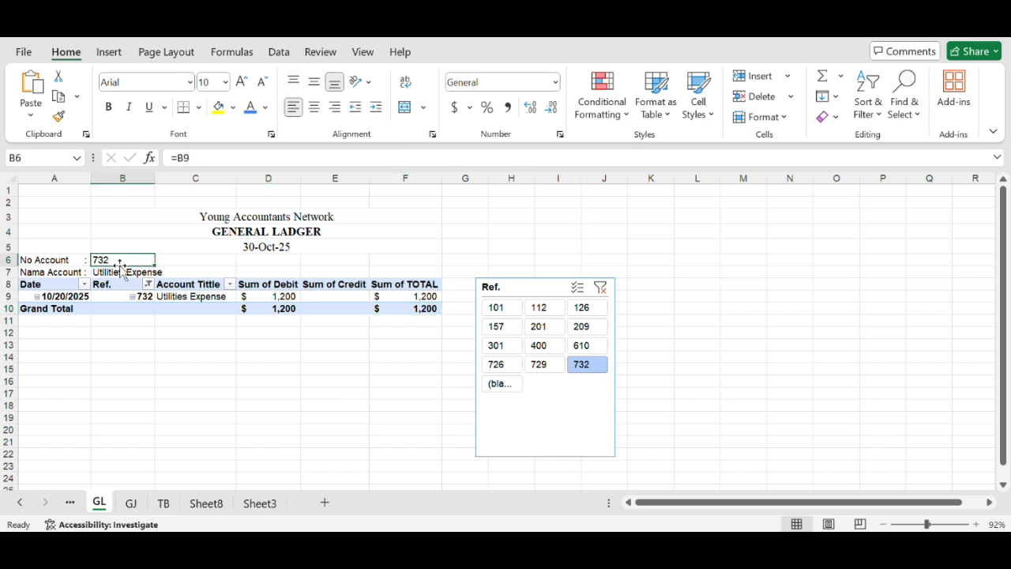
click(25, 296)
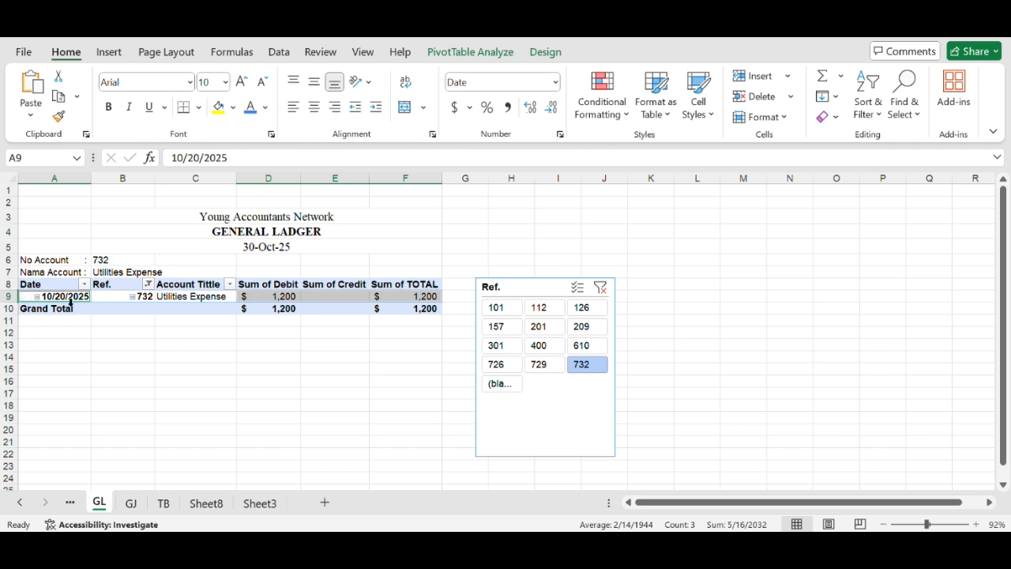
click(400, 308)
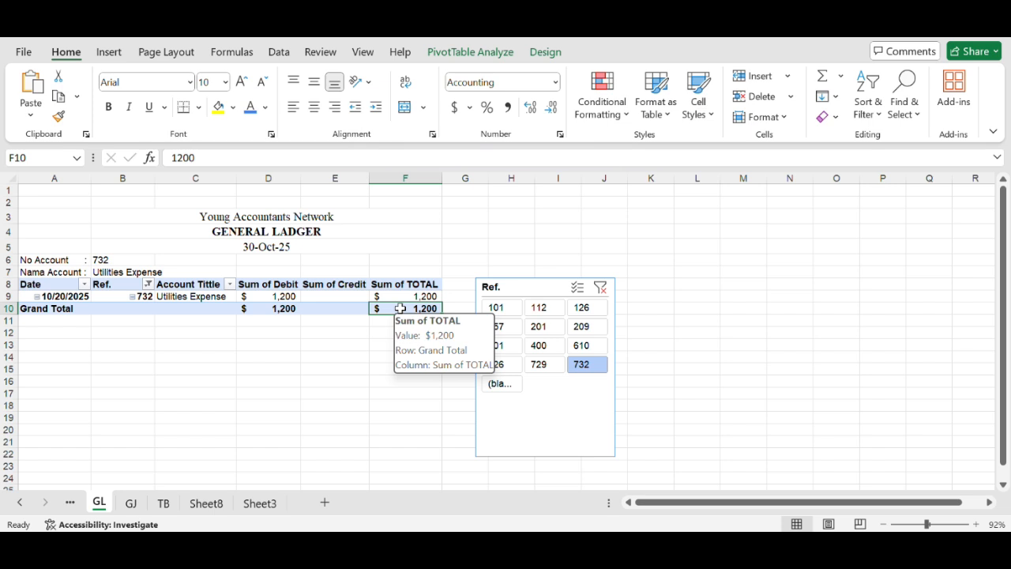
click(327, 355)
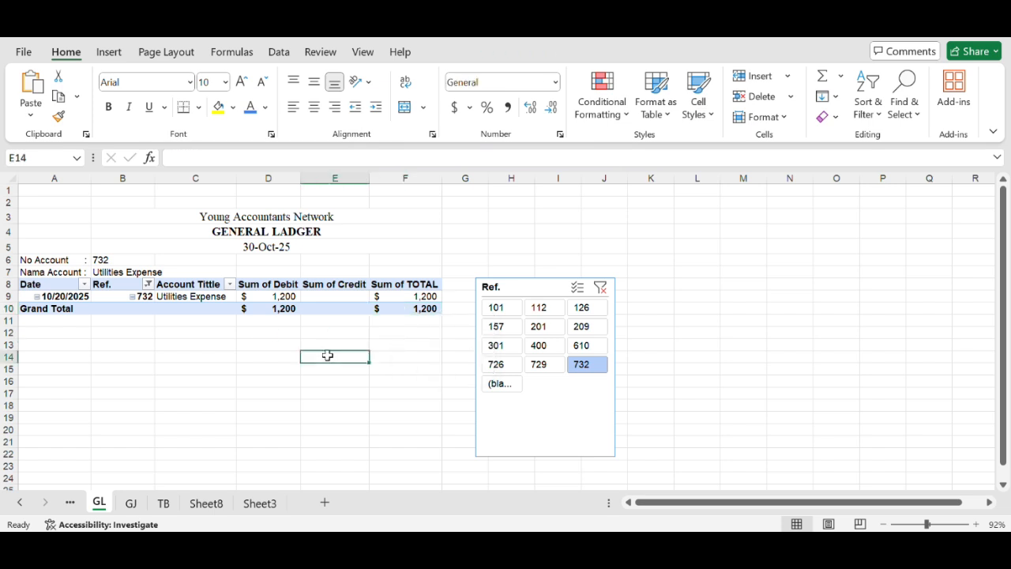
Filter the general ledger in turn by Ref. 101, 112, 126, 157, 201 and 209 to recap the accounts.
click(502, 309)
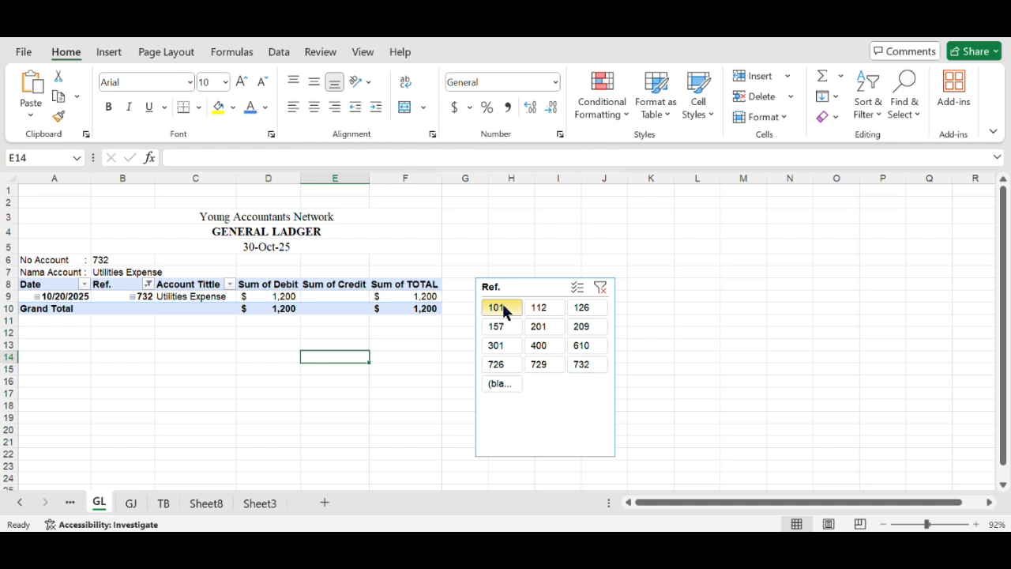
click(540, 308)
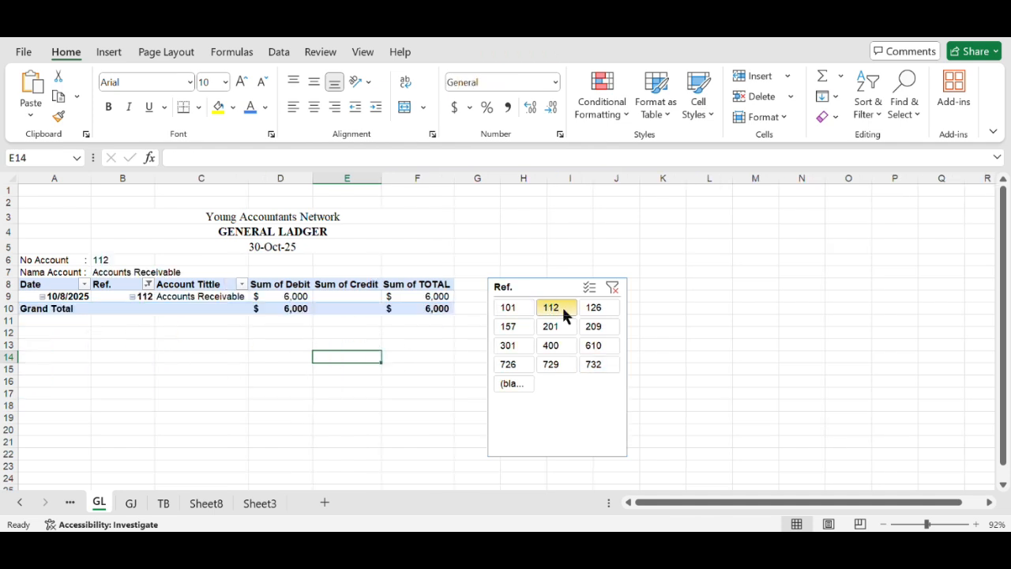
click(601, 309)
click(491, 330)
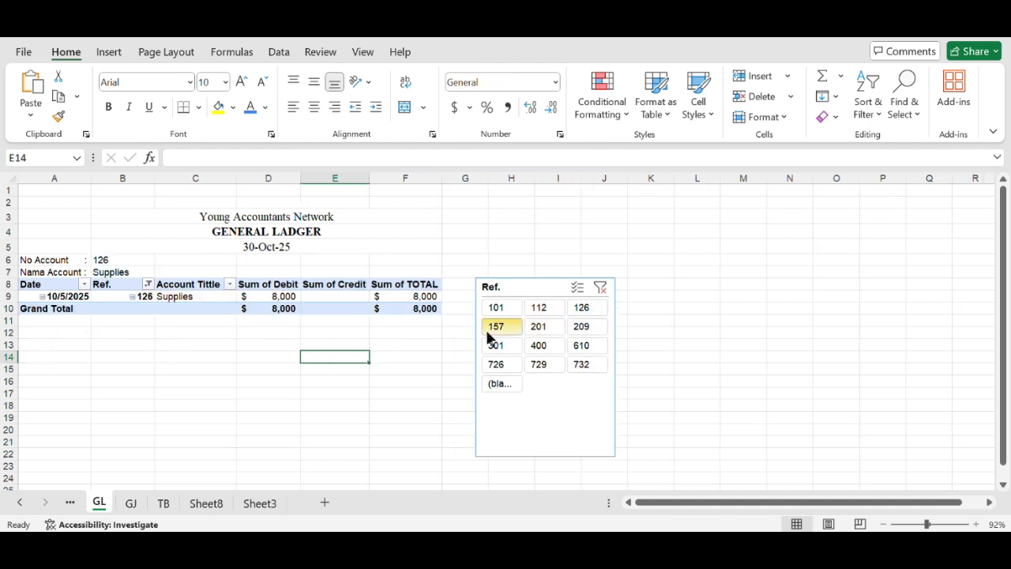
click(537, 331)
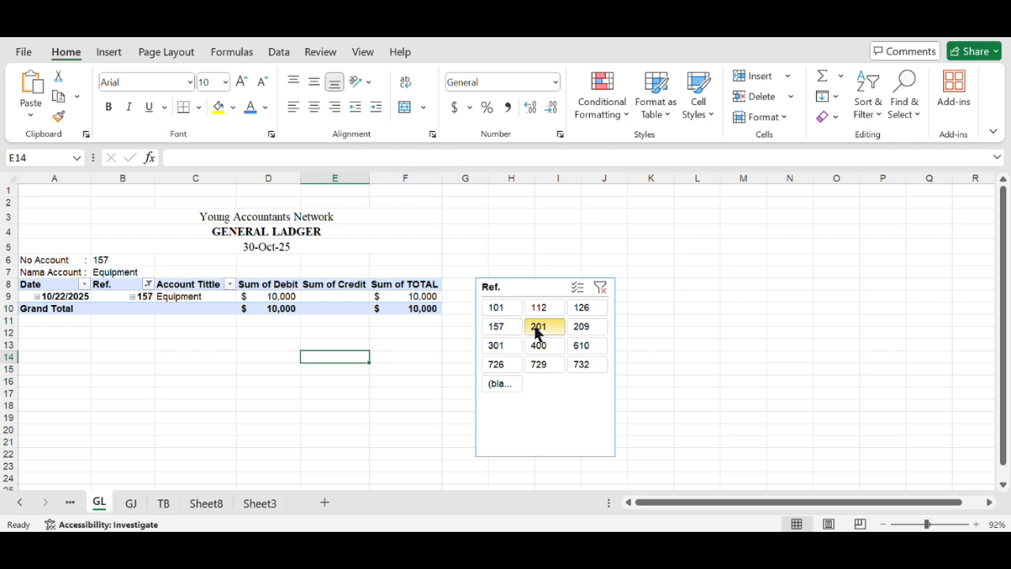
click(583, 328)
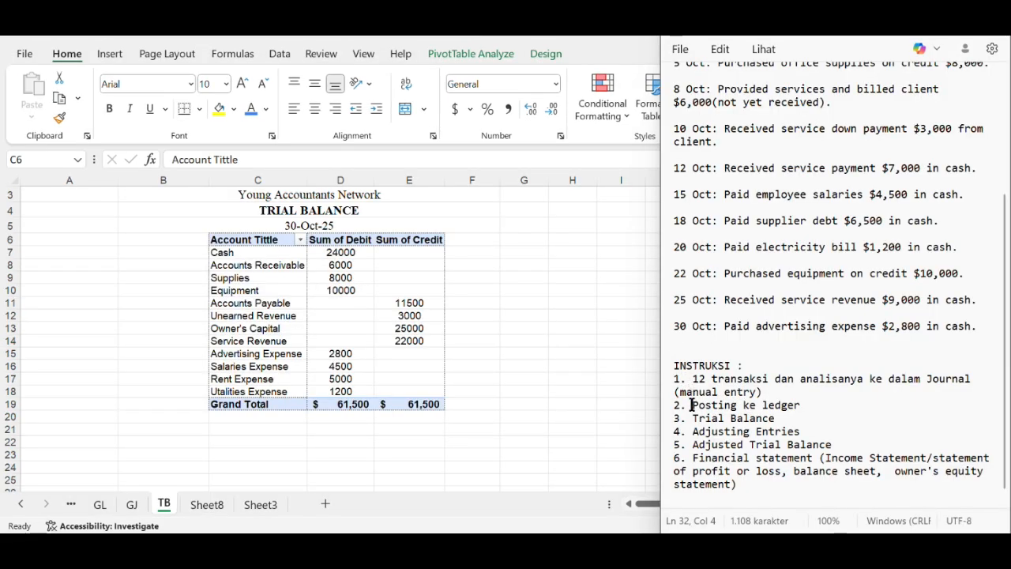
Review the ledger posting and Trial Balance items in the Notepad instruction list, returning to the trial balance sheet in Excel.
drag(692, 404, 798, 403)
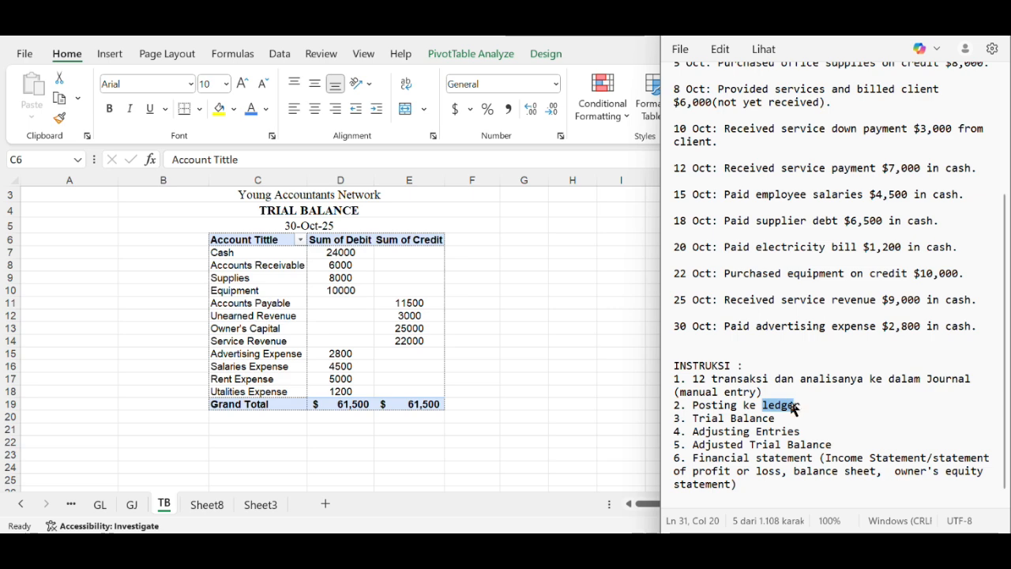
click(631, 408)
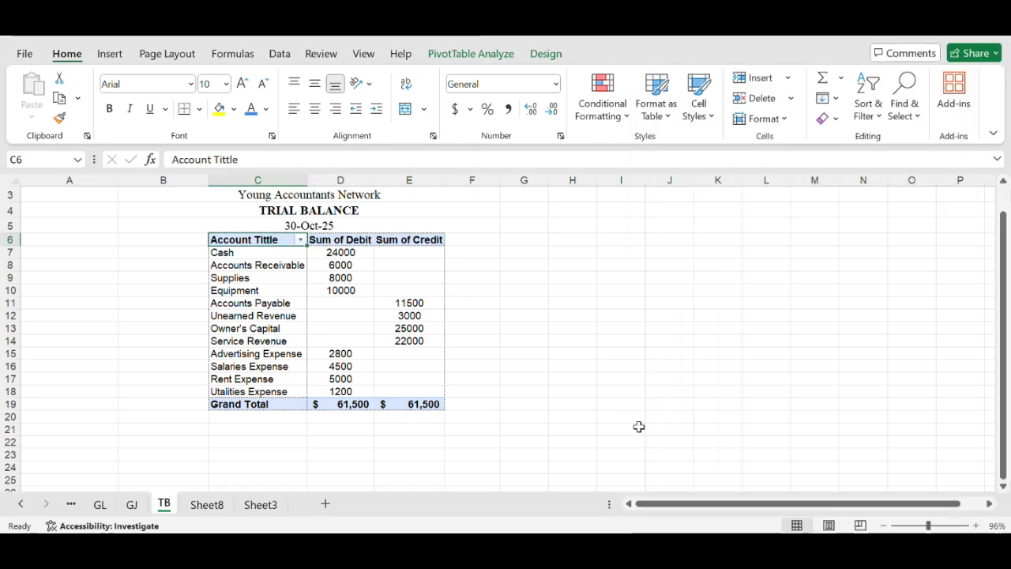
click(662, 549)
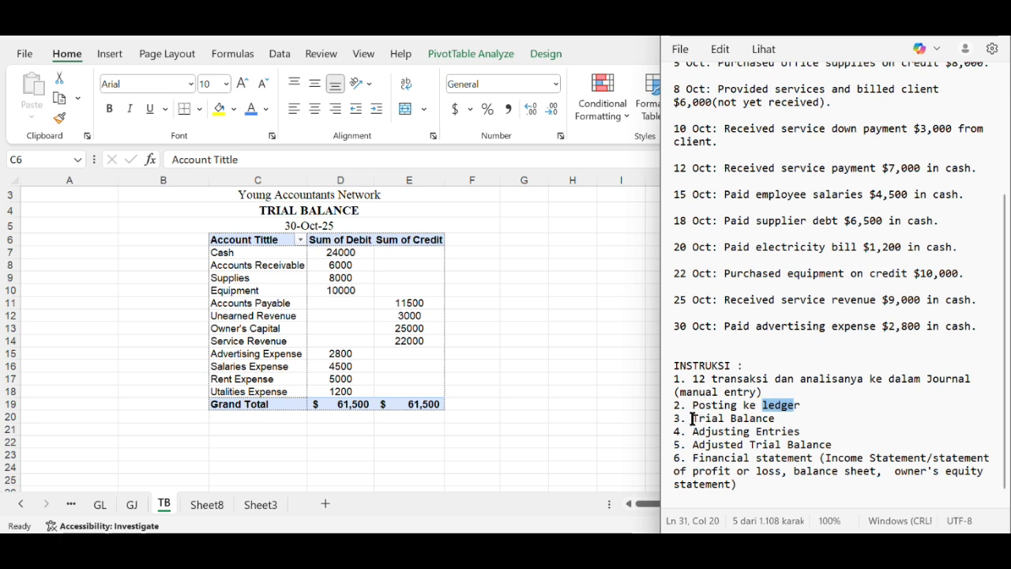
drag(695, 419, 784, 419)
click(452, 455)
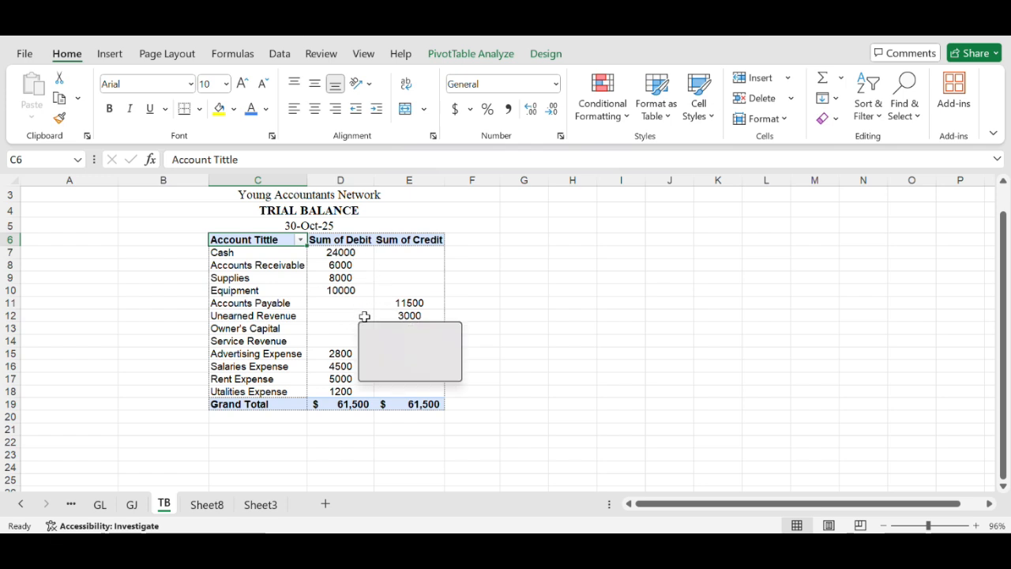
Filter the general ledger by Ref. 101 and compare its Sum of TOTAL grand total with Cash on the TB sheet.
click(99, 505)
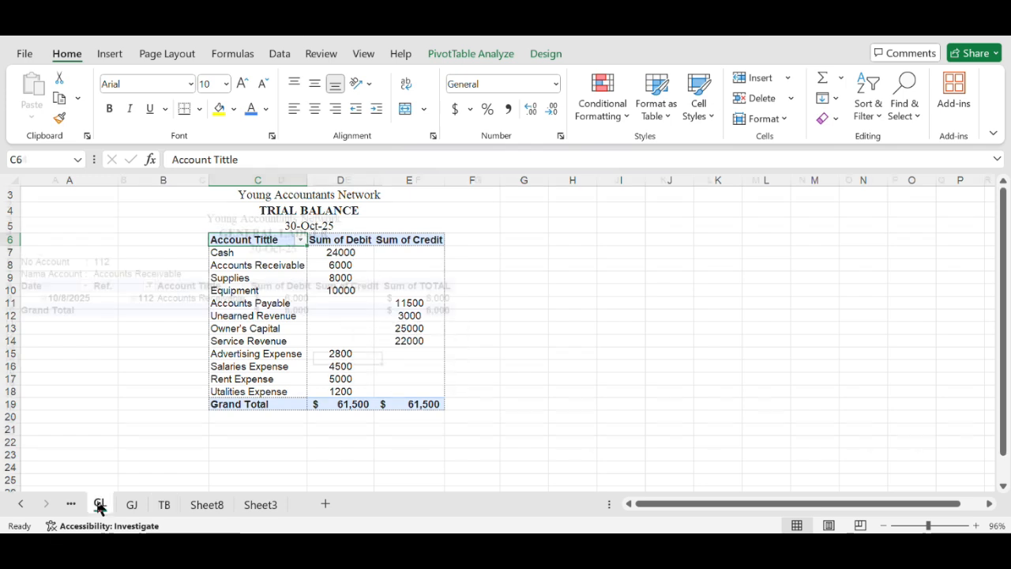
click(165, 506)
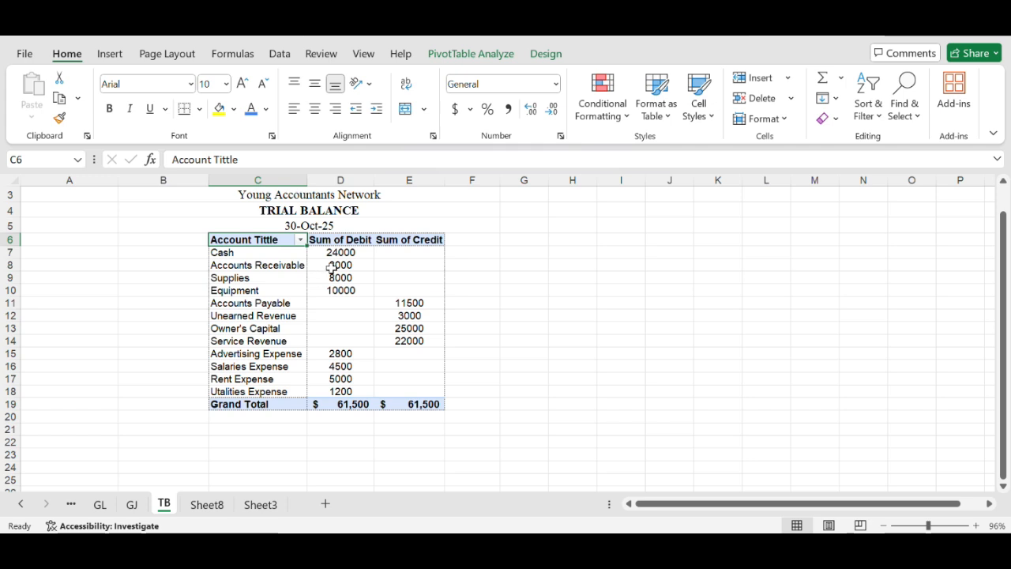
click(100, 506)
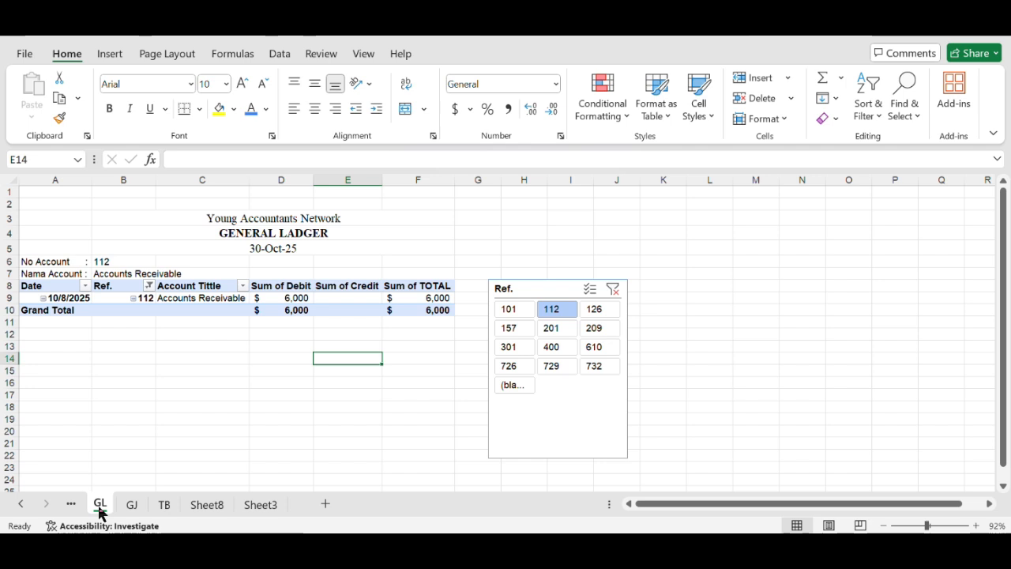
click(520, 315)
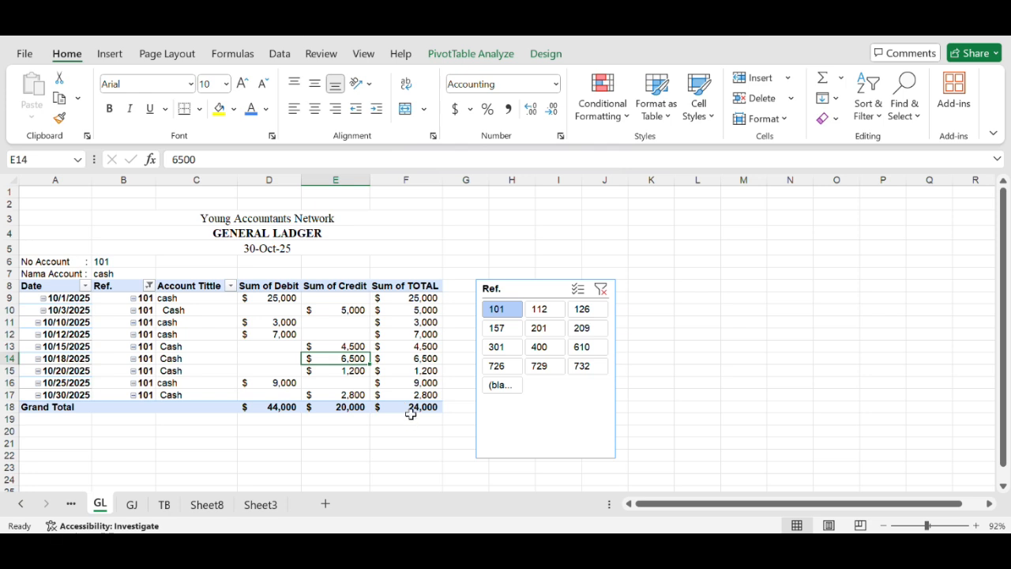
click(164, 504)
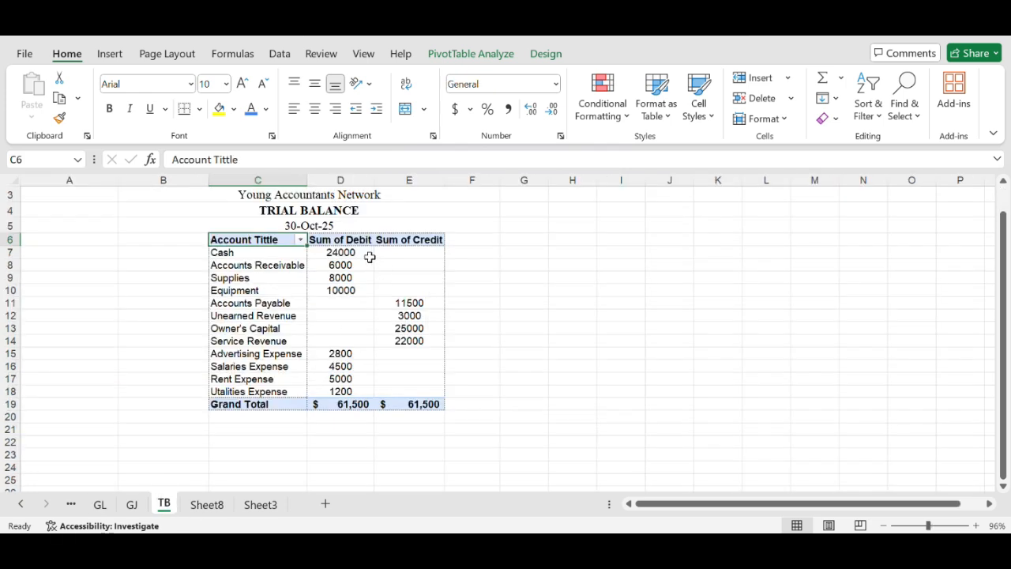
Filter the general ledger by Ref. 112 and compare its grand total with Accounts Receivable in the trial balance.
click(98, 506)
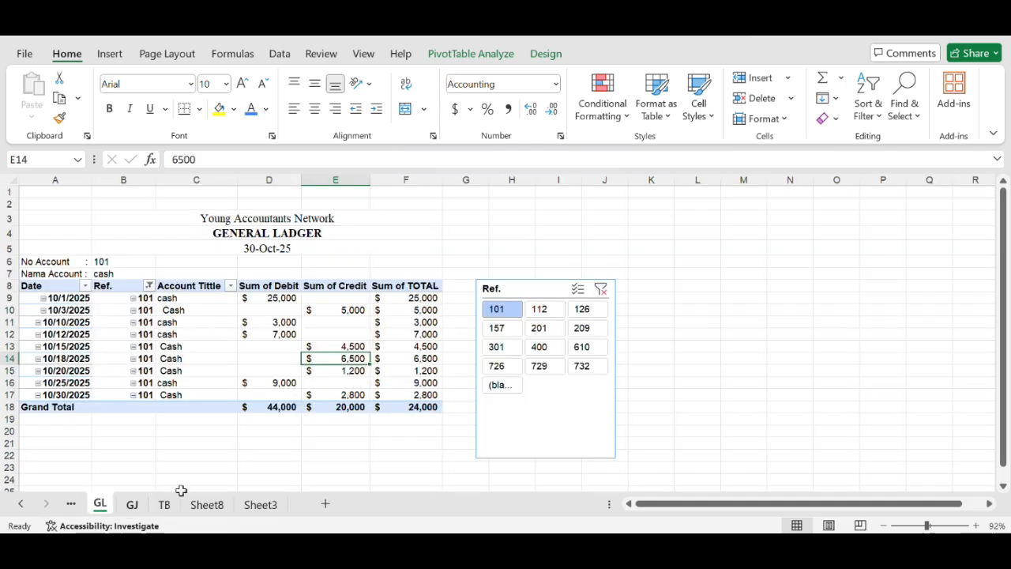
click(539, 307)
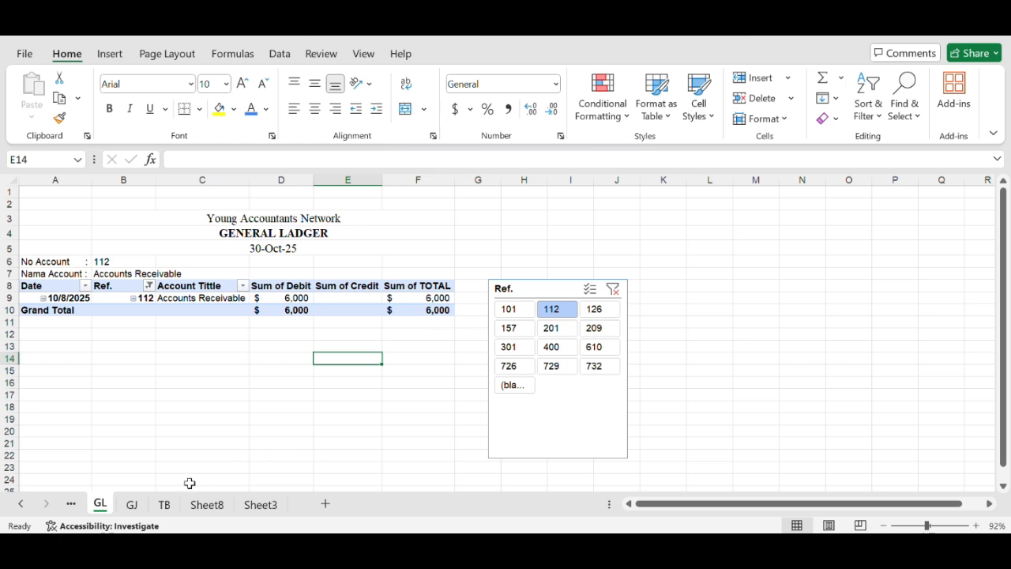
click(168, 504)
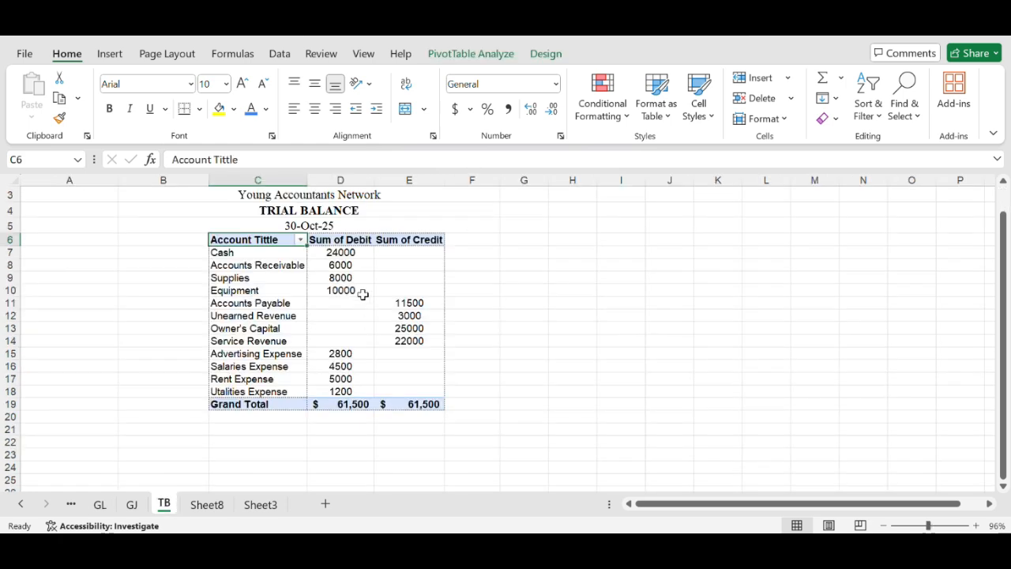
Filter the general ledger by Ref. 126 and compare its grand total with Supplies in the trial balance.
click(99, 504)
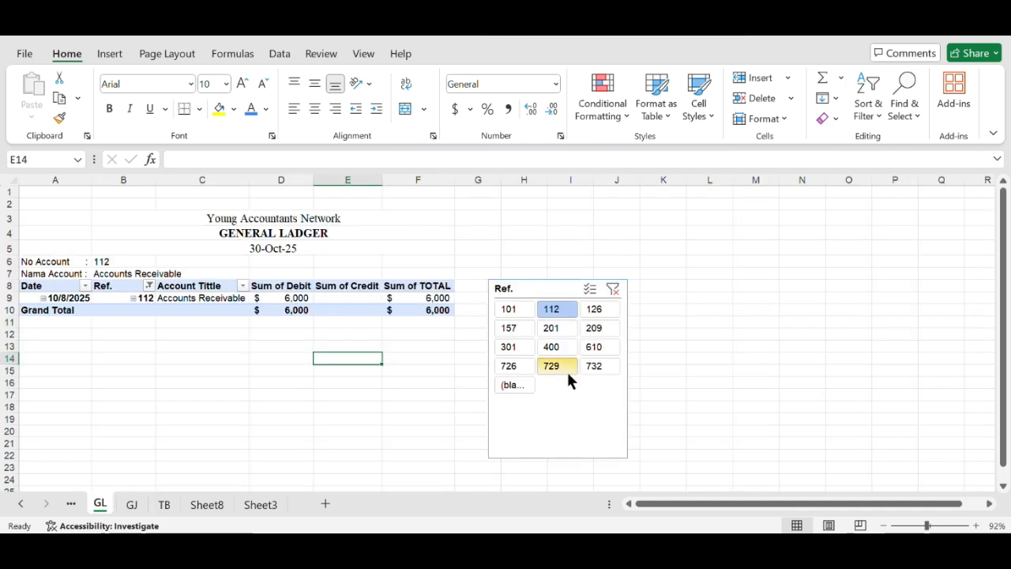
click(614, 310)
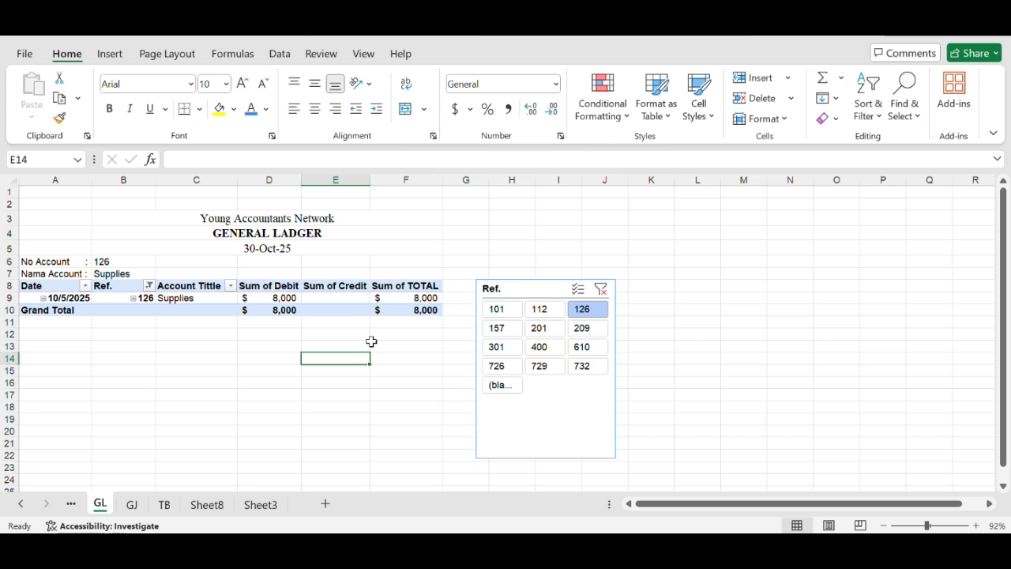
click(164, 506)
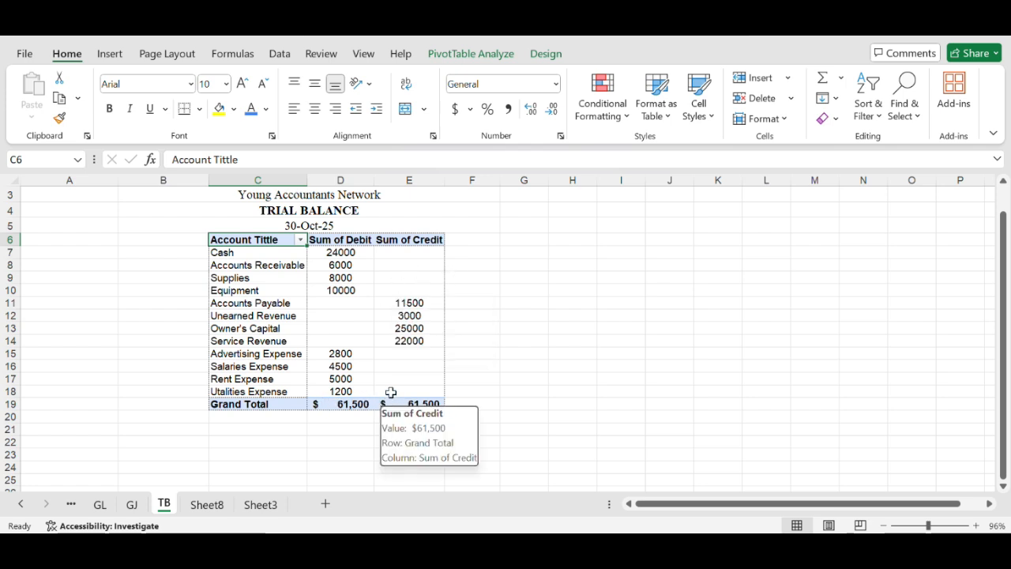
Compare the Sum of Debit and Sum of Credit grand totals of the trial balance.
mouse_move(365, 253)
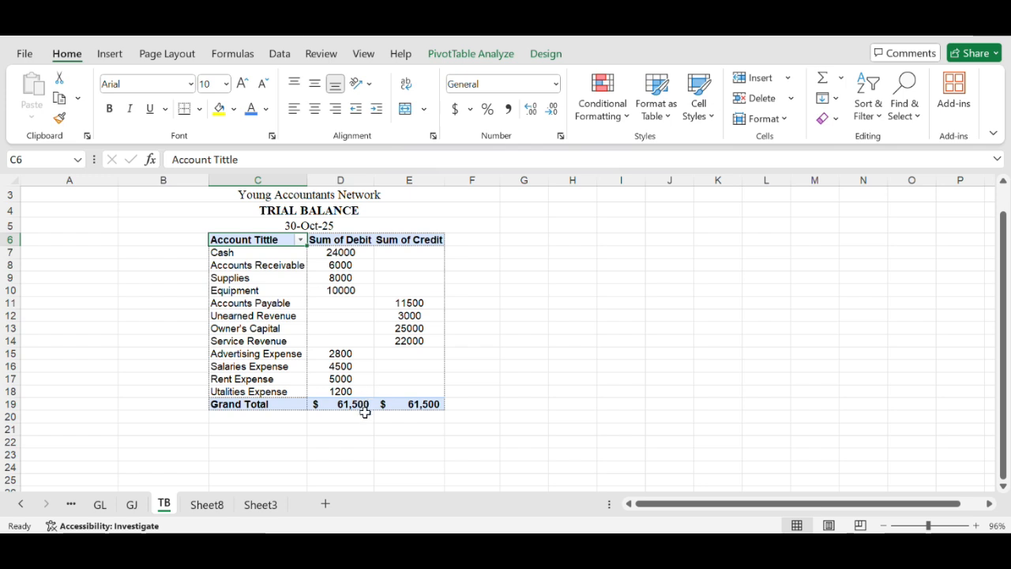
click(320, 405)
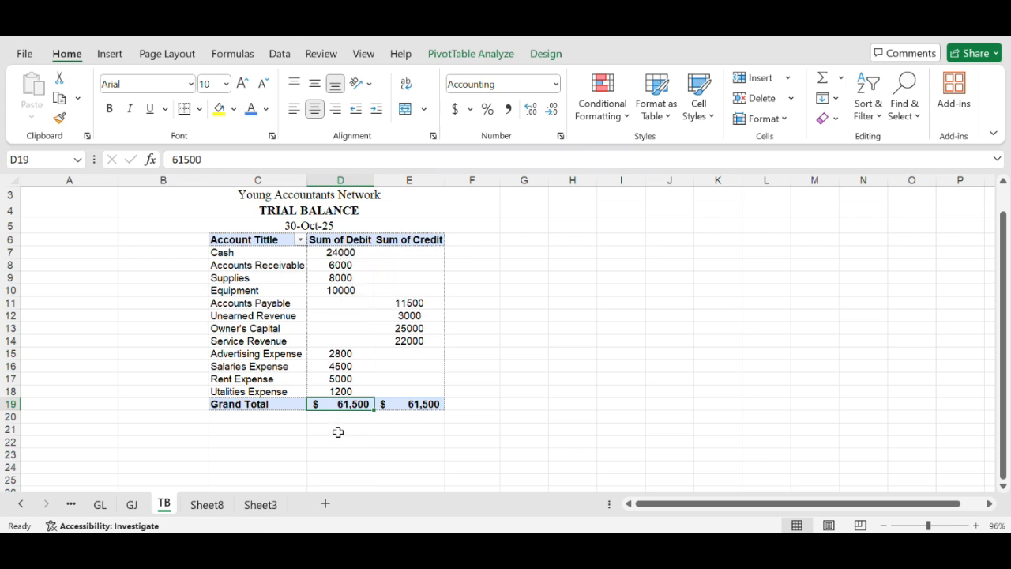
click(396, 403)
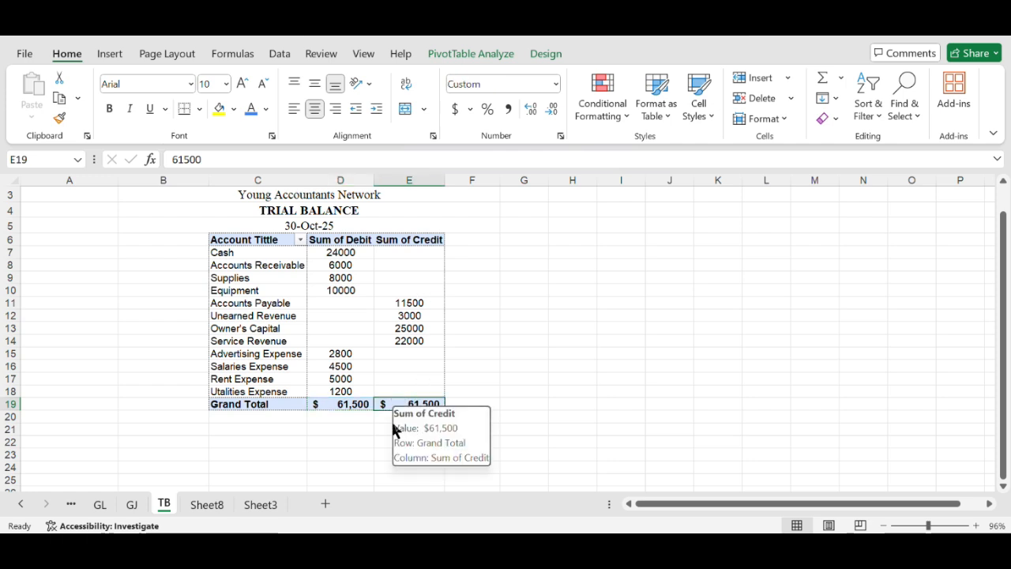